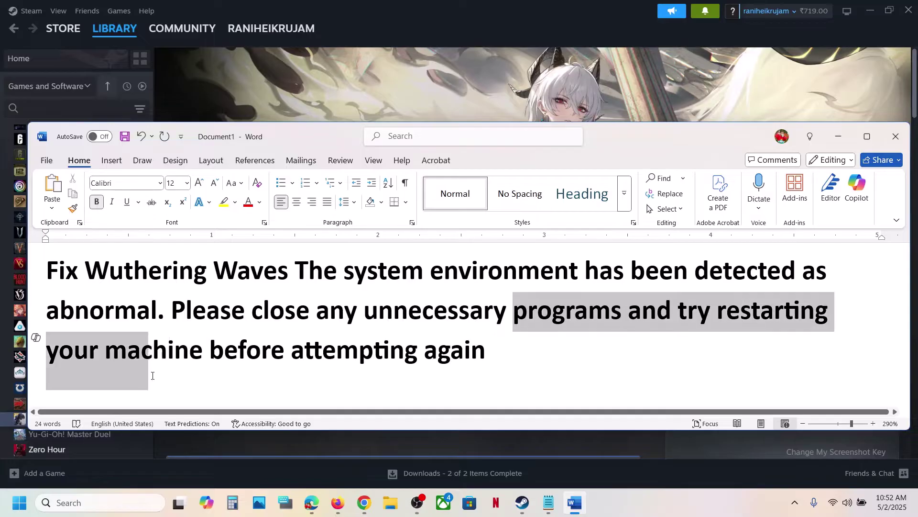
Step: Read Step 1 of the troubleshooting document in Word, and return to the Wuthering Waves page in Steam
left_click(454, 64)
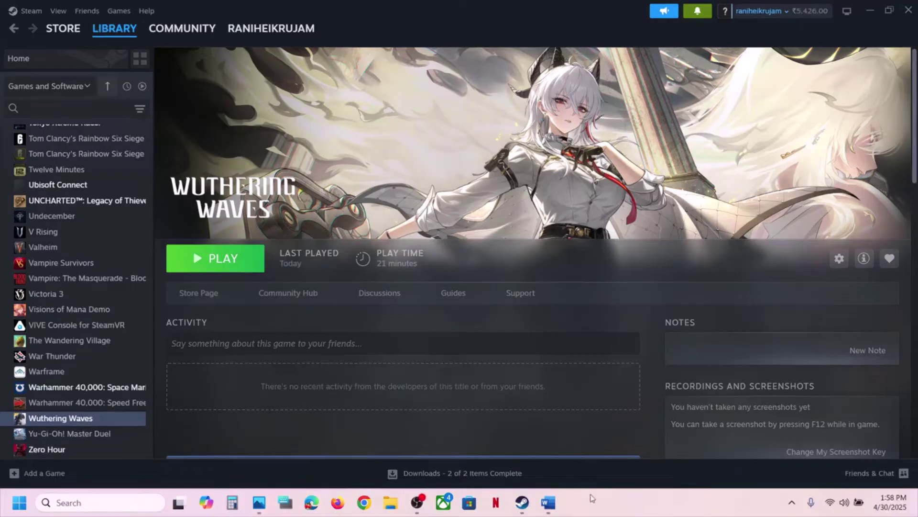
left_click(548, 503)
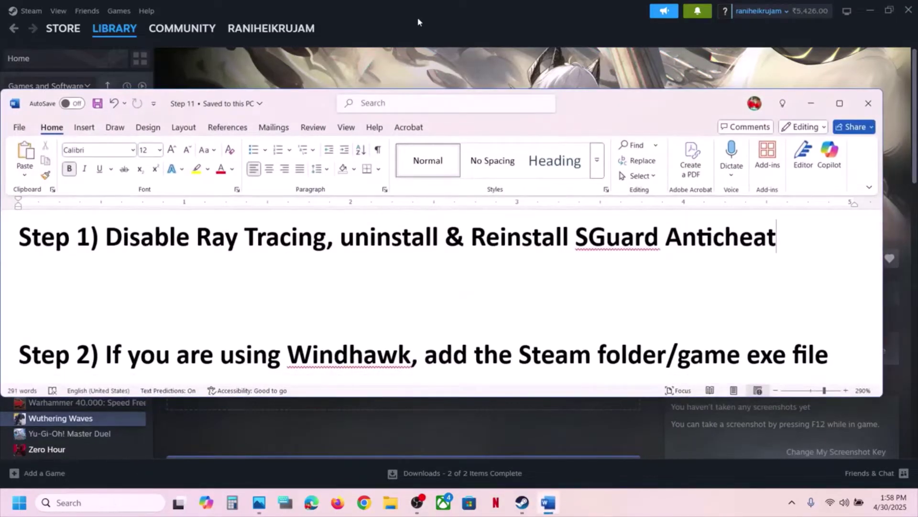
left_click(415, 29)
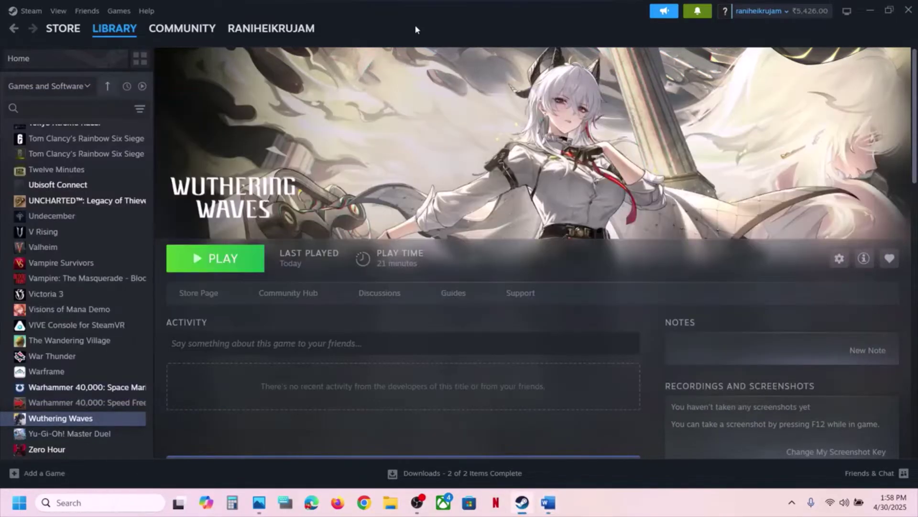
Step: Browse the local files of Wuthering Waves from the Steam library
right_click(80, 419)
mouse_move(106, 384)
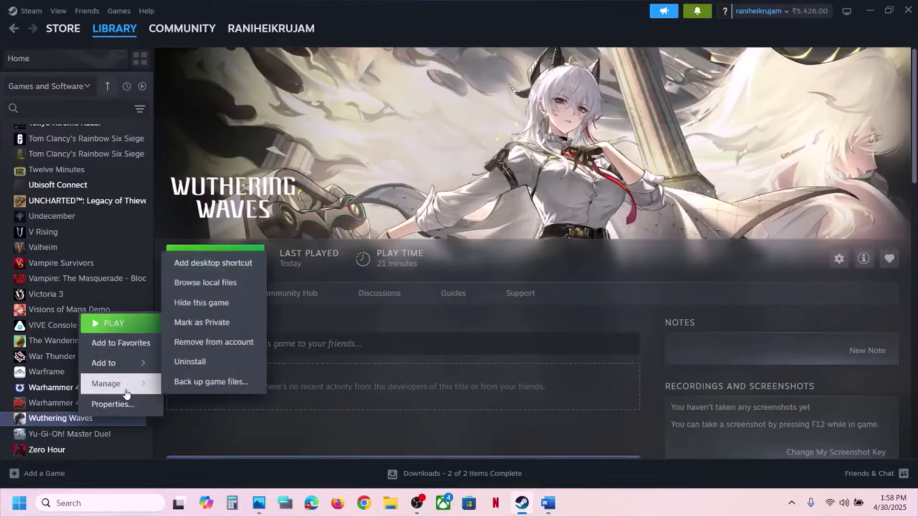
left_click(202, 282)
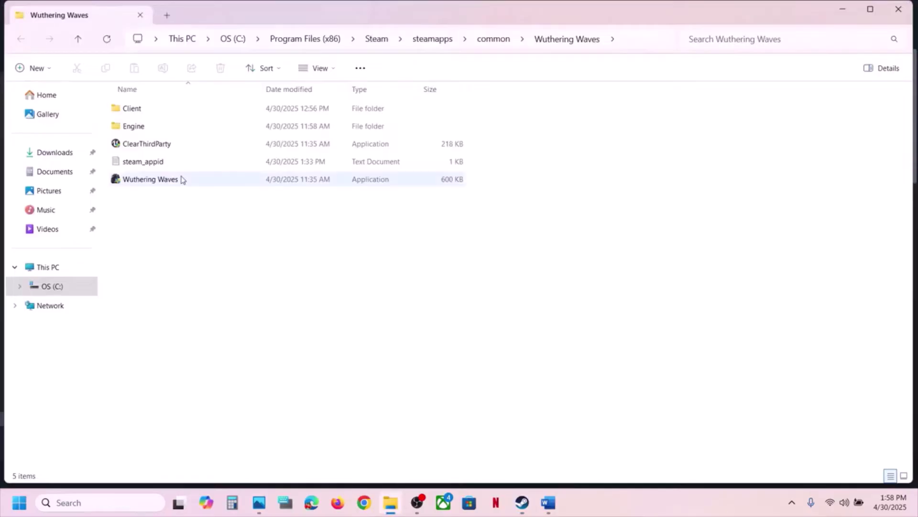
Step: Go to the Client > Saved > Config > WindowsNoEditor folder and open the GameUserSettings file
left_click(142, 111)
double_click(142, 112)
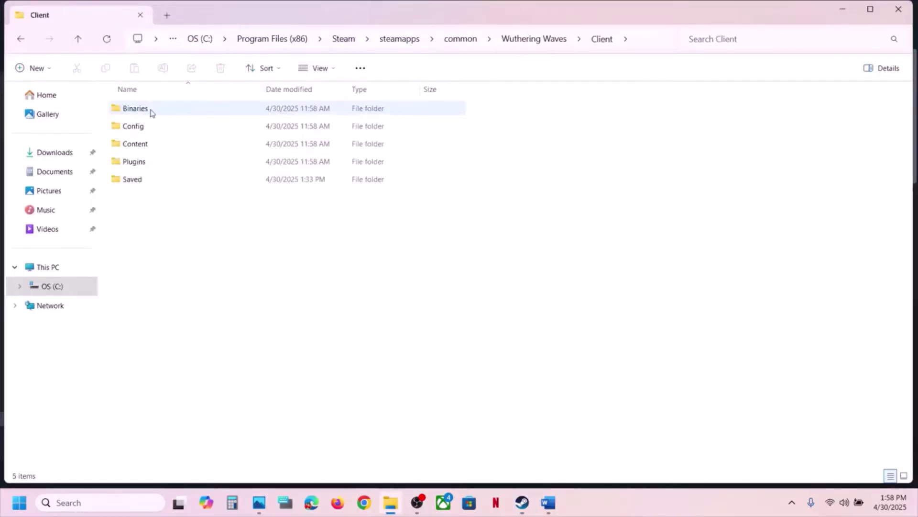
left_click(139, 183)
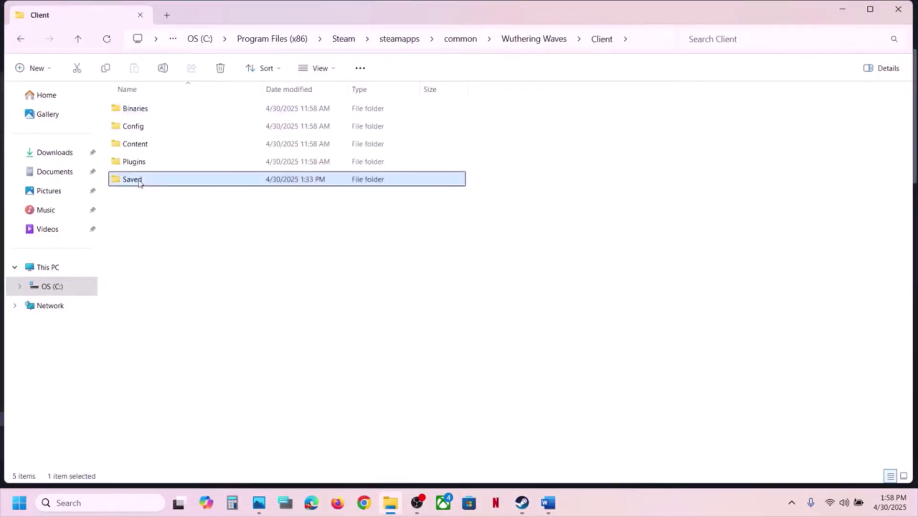
double_click(139, 184)
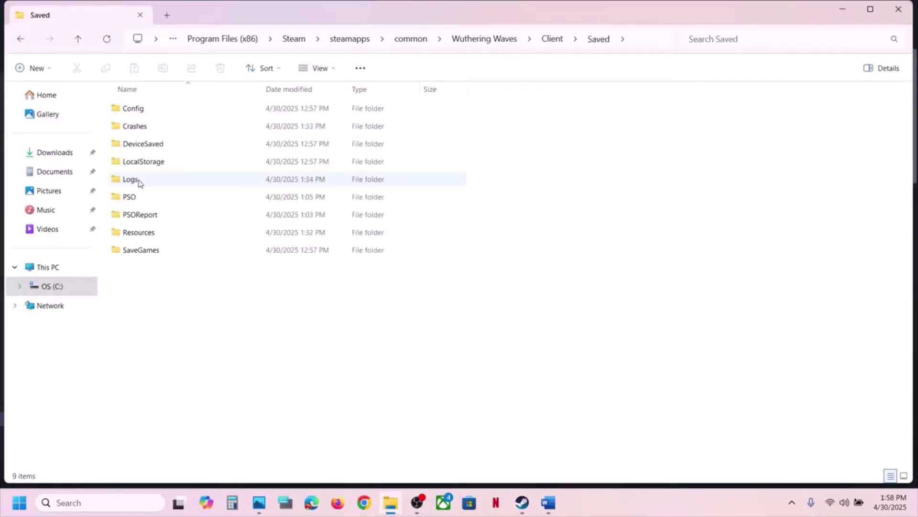
double_click(146, 113)
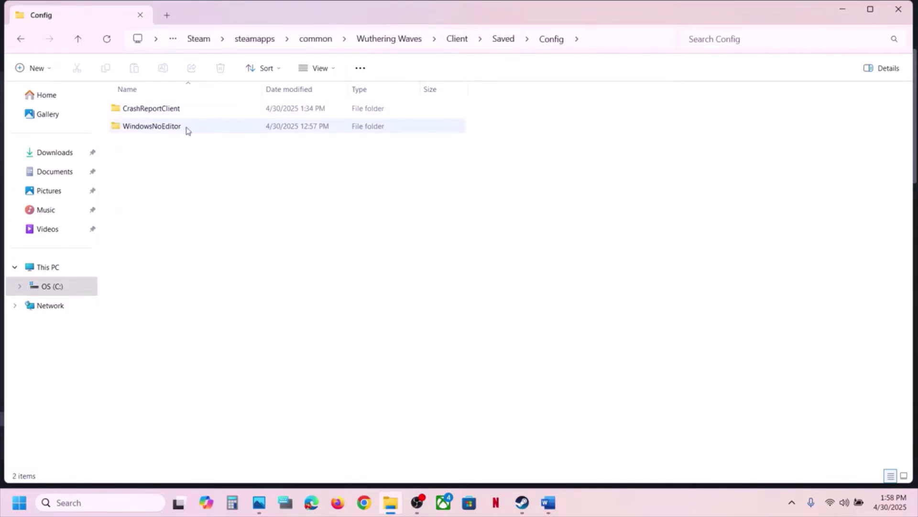
double_click(186, 130)
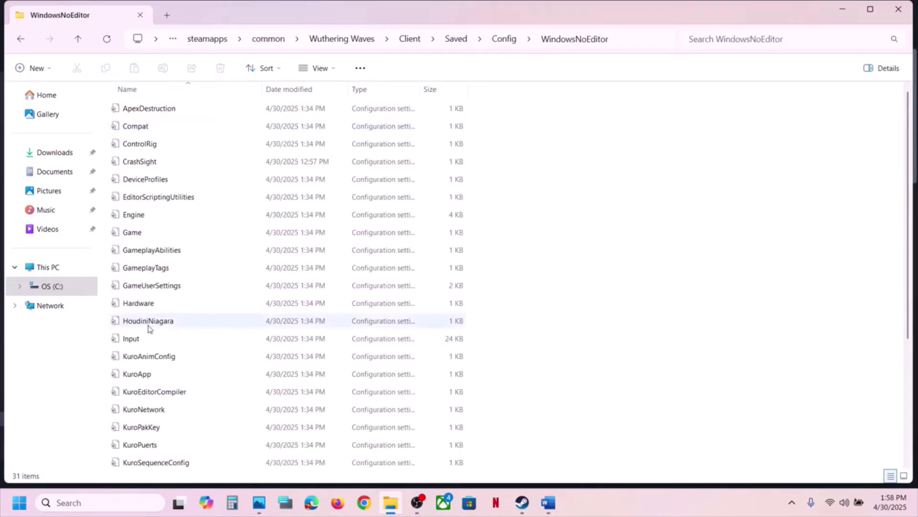
left_click(169, 286)
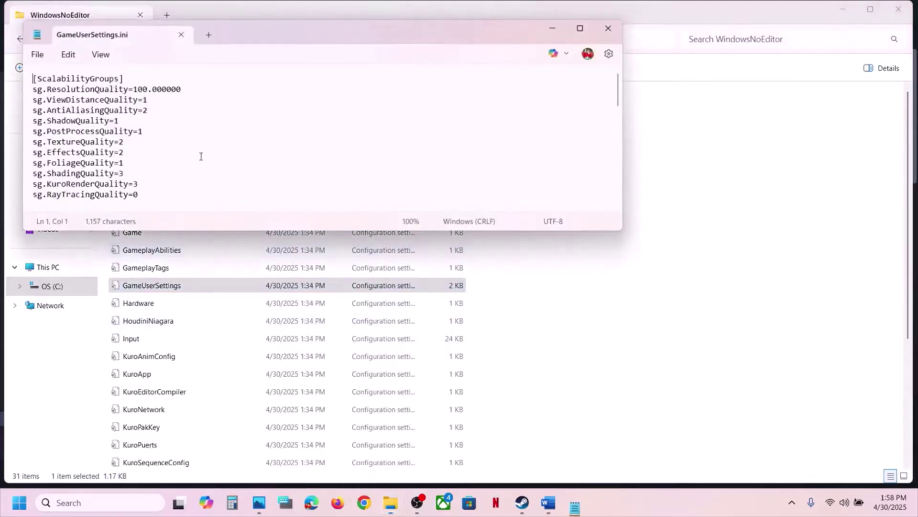
Step: Set sg.RayTracingQuality to 0 in GameUserSettings.ini, then save and close the file
left_click_drag(49, 194, 133, 194)
scroll(133, 198, "down", 3)
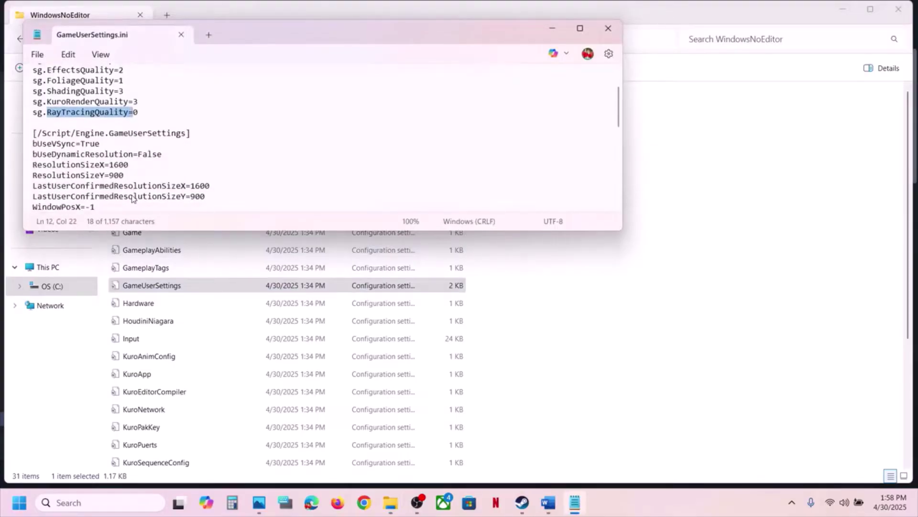
scroll(133, 198, "down", 2)
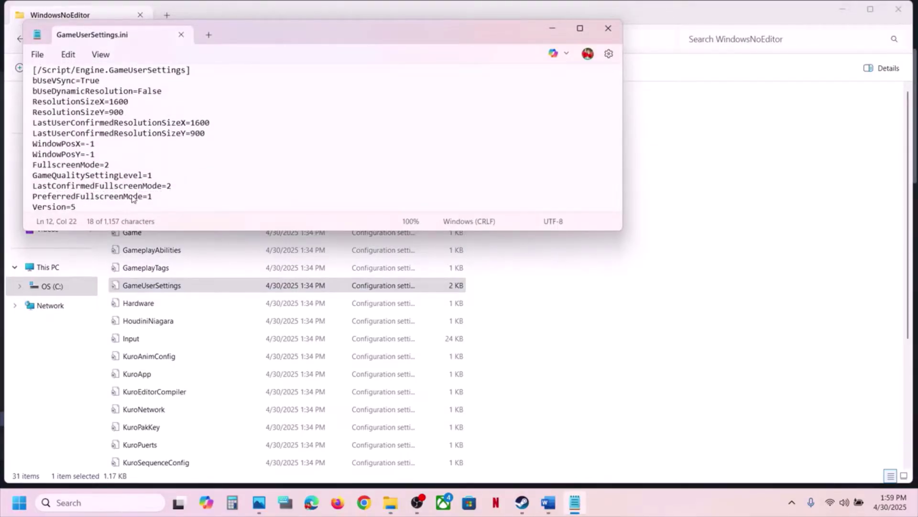
scroll(133, 198, "down", 4)
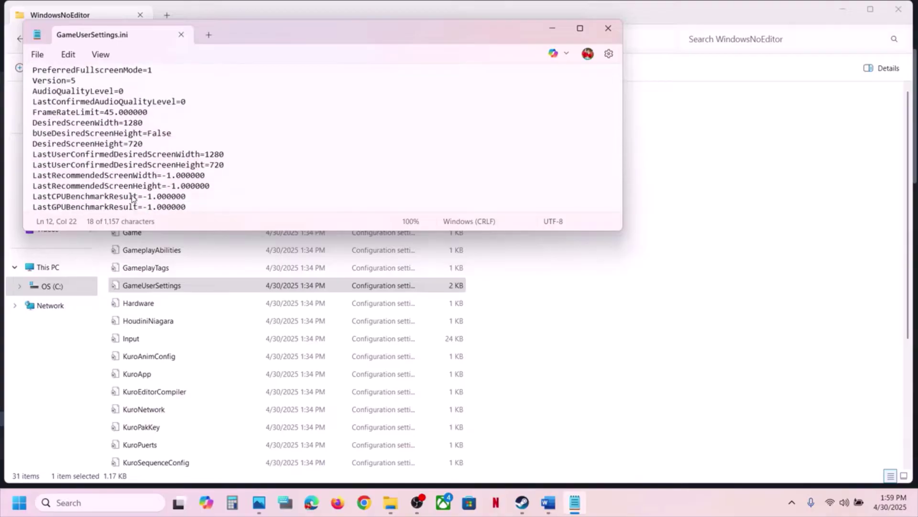
scroll(96, 109, "up", 9)
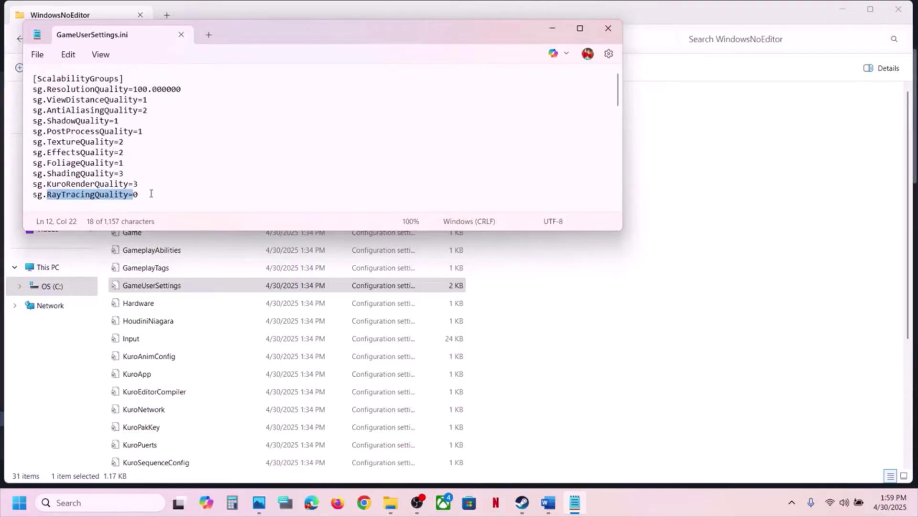
left_click(151, 193)
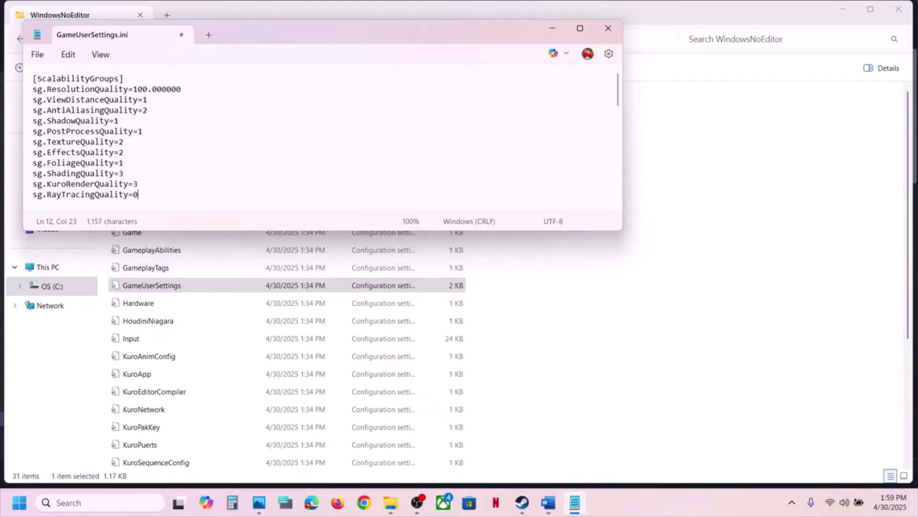
left_click(35, 55)
left_click(63, 151)
left_click(608, 28)
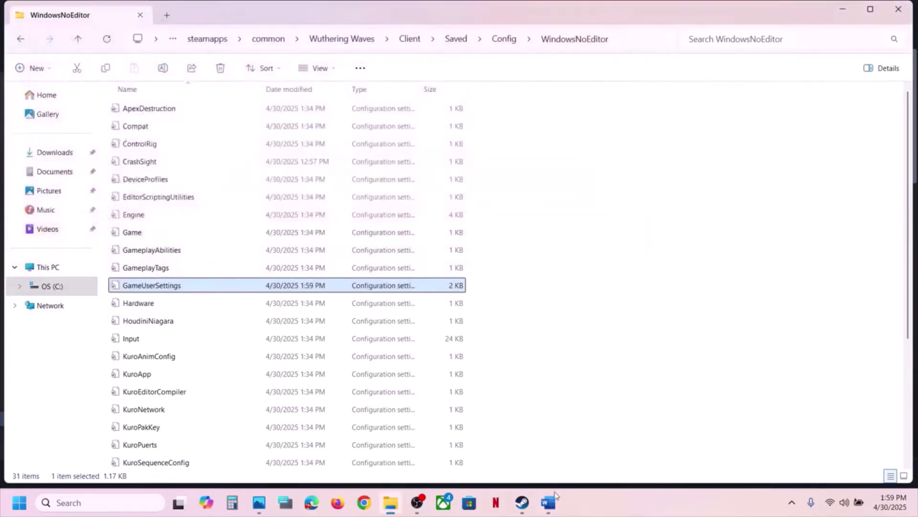
Step: Switch to Word to review the SGuard Anticheat uninstall and reinstall instruction, and return to File Explorer
left_click(554, 501)
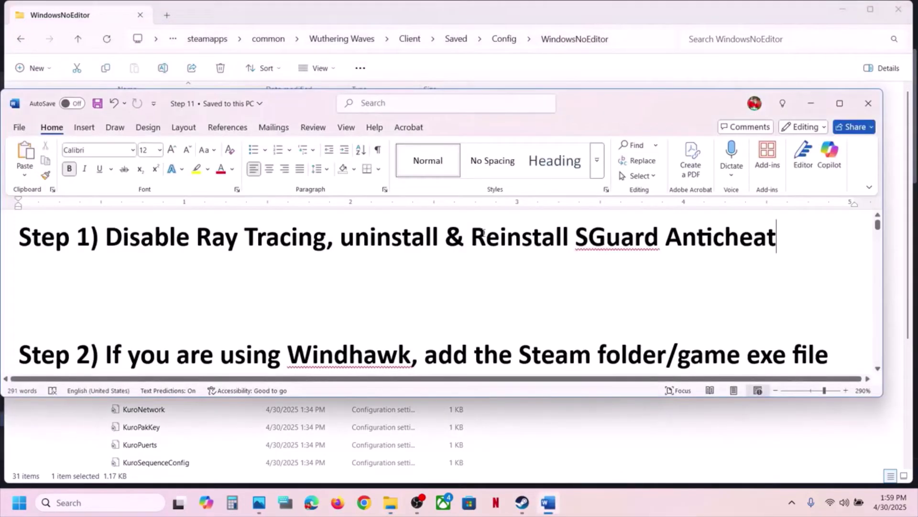
left_click_drag(483, 233, 776, 237)
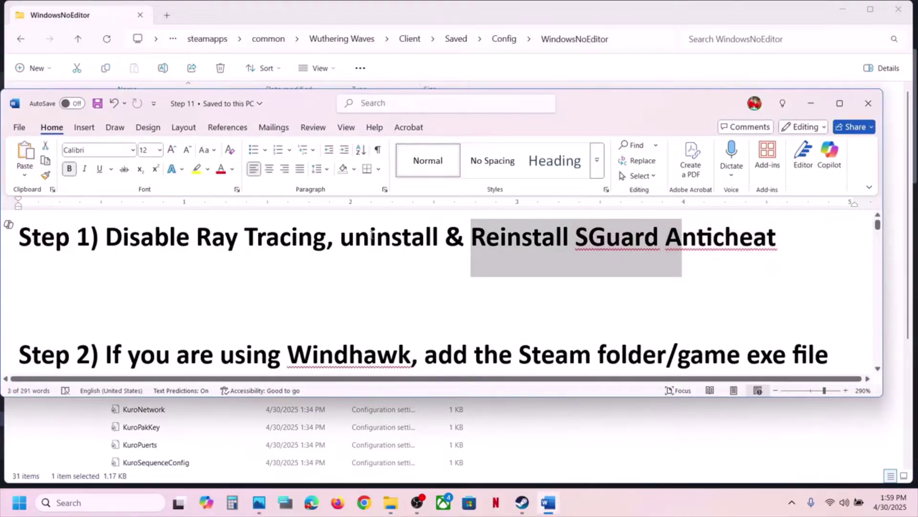
left_click_drag(372, 234, 370, 236)
left_click(522, 16)
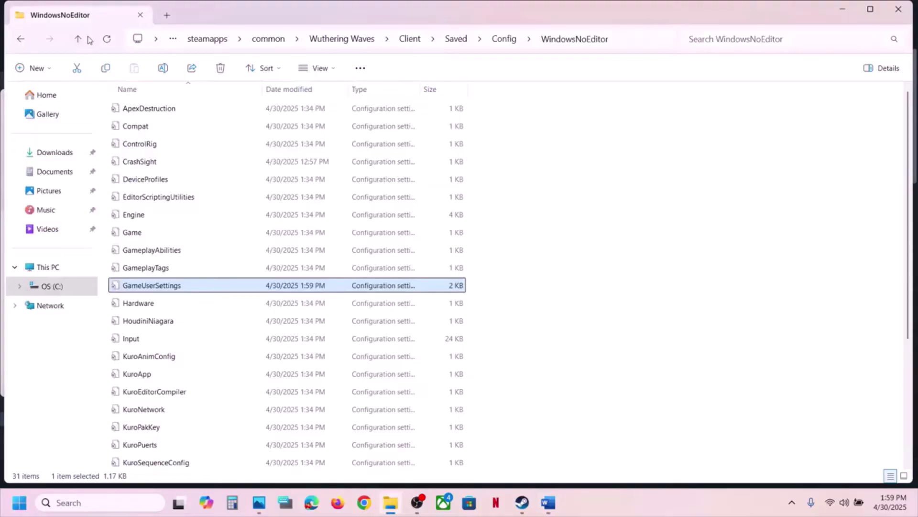
Step: Go back up to the Wuthering Waves folder and open Client > Binaries > Win64 > AntiCheatExpert > SGuard > x64
left_click(78, 38)
left_click(77, 39)
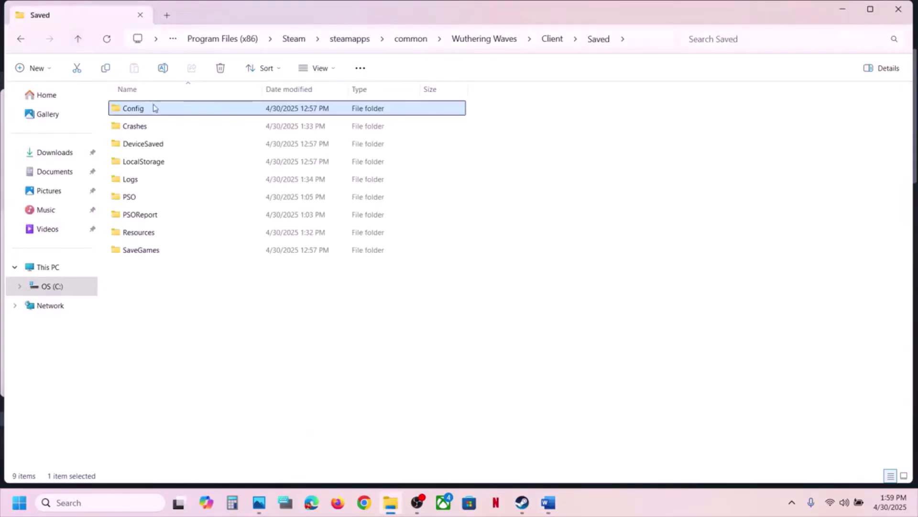
left_click(78, 39)
left_click(78, 38)
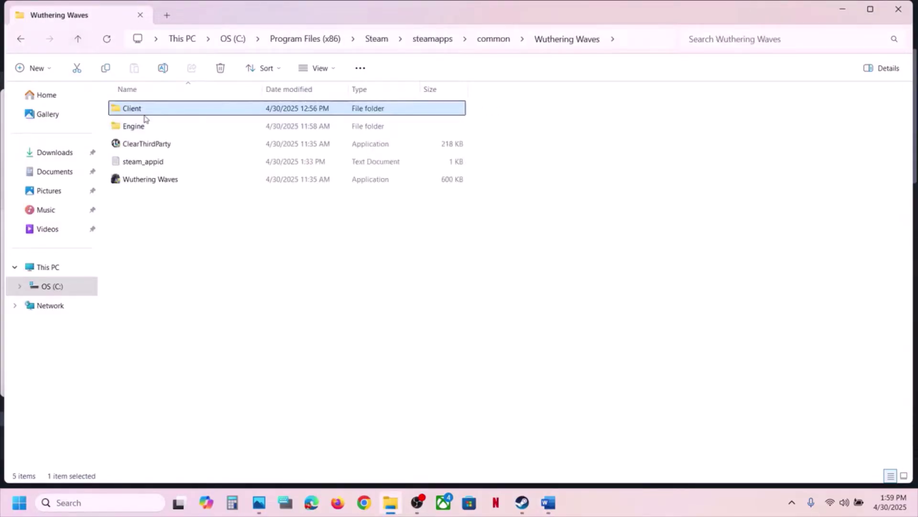
double_click(170, 112)
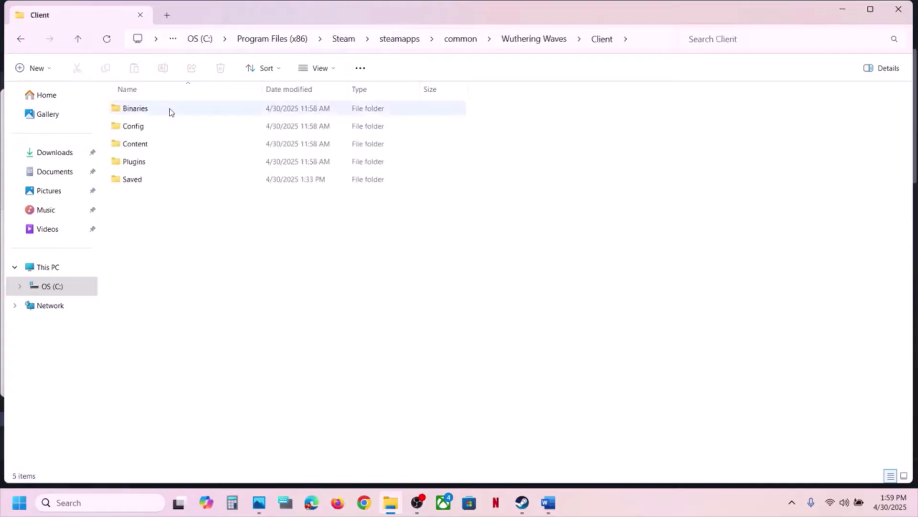
double_click(158, 109)
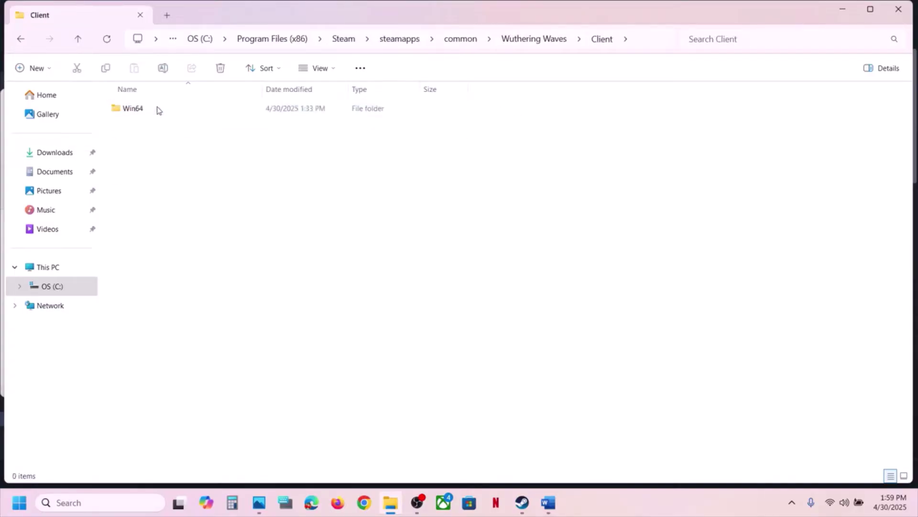
double_click(158, 109)
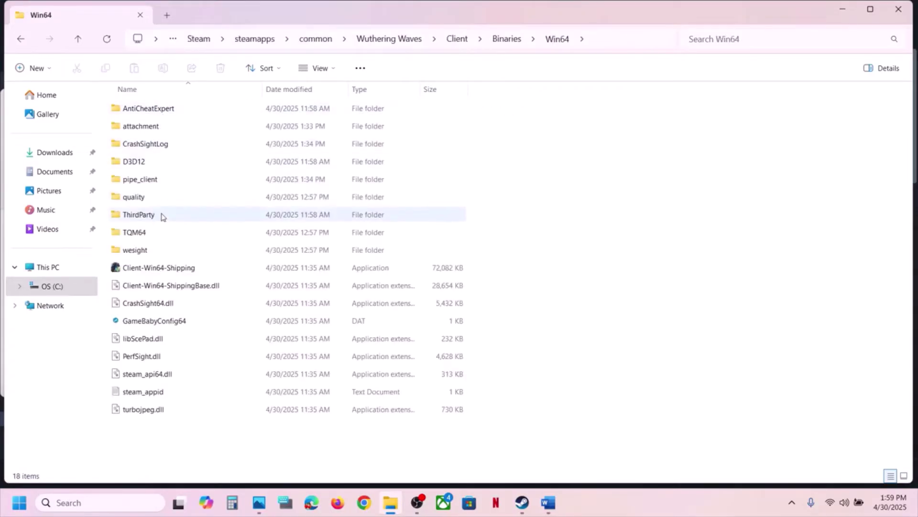
double_click(157, 108)
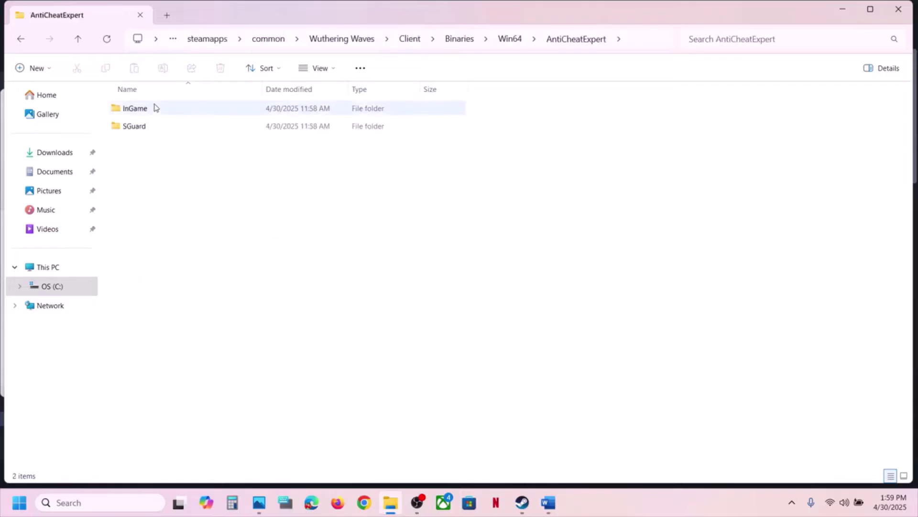
double_click(148, 126)
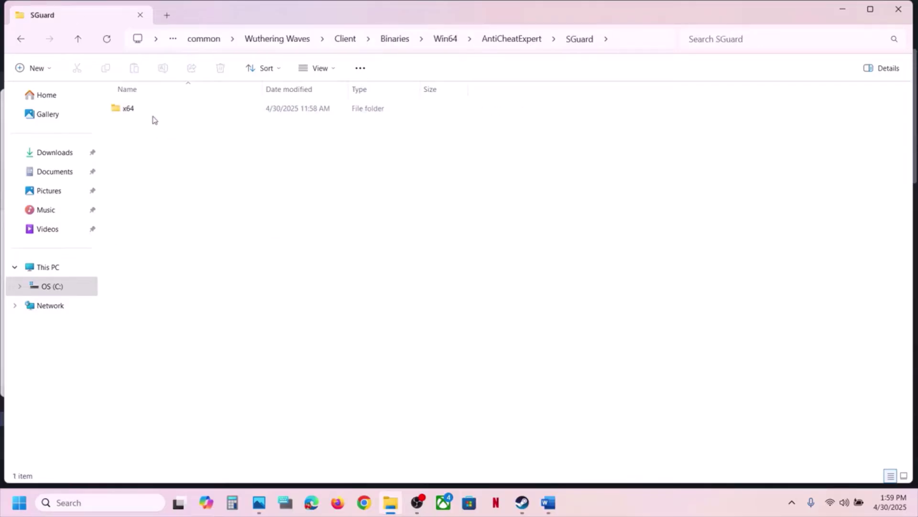
double_click(152, 109)
Step: Run Uninstall64 as administrator and complete the removal of AntiCheatExpert
left_click(153, 233)
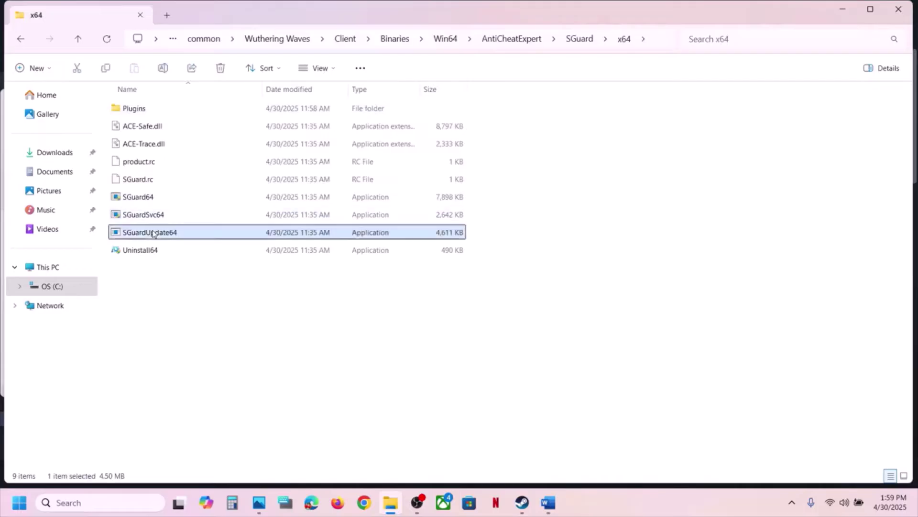
left_click(147, 250)
right_click(181, 253)
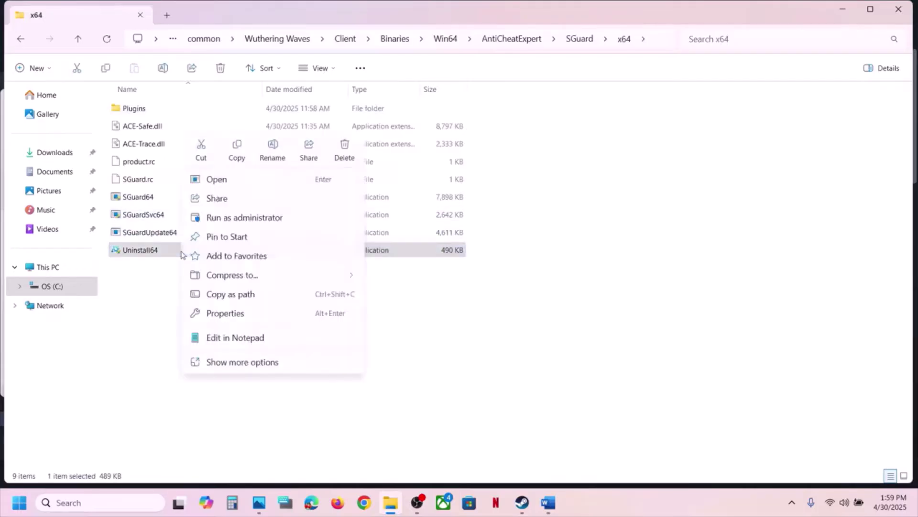
left_click(242, 216)
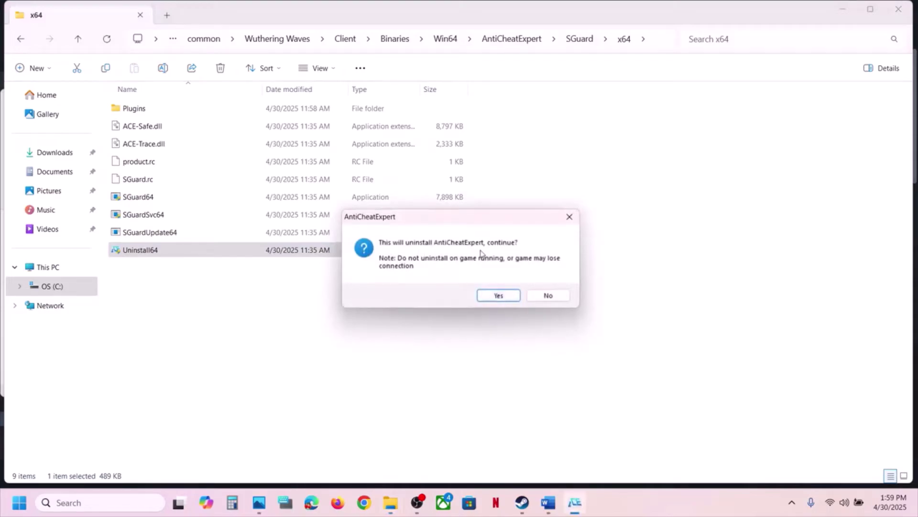
left_click(498, 294)
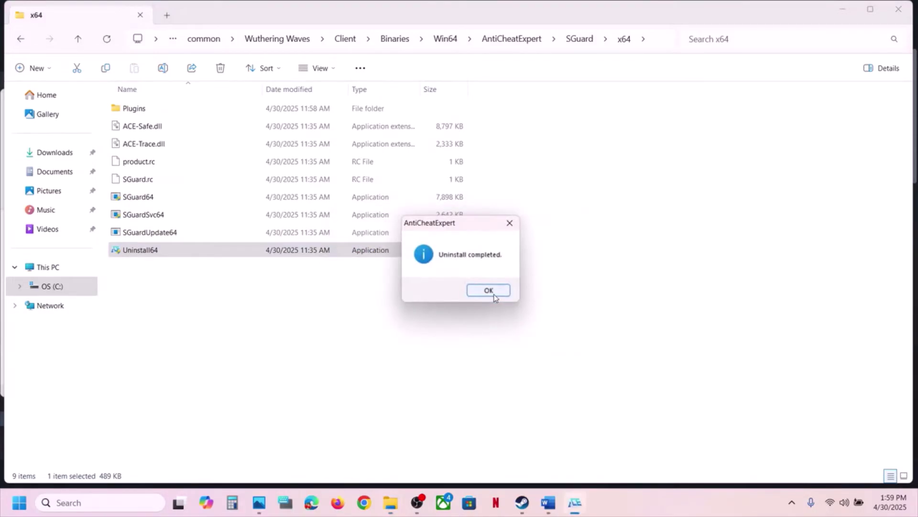
left_click(488, 291)
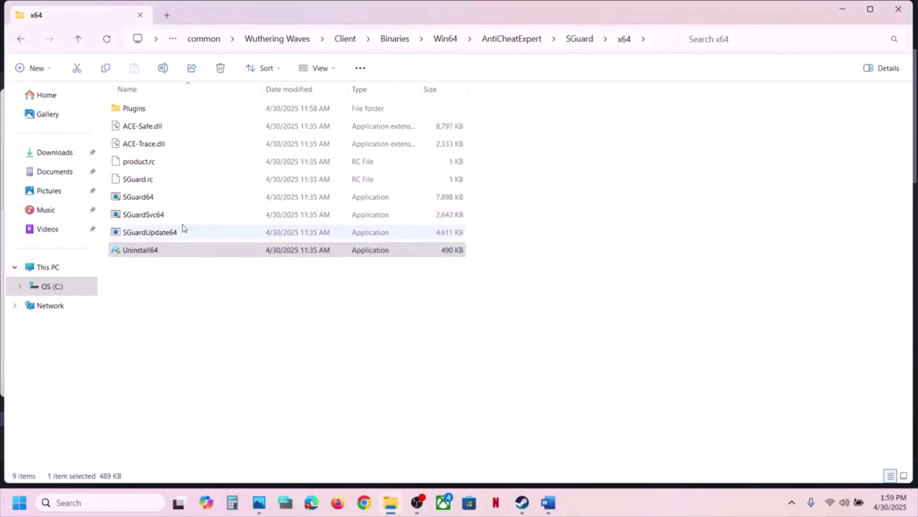
Step: Run the SGuard64 application as administrator from the x64 folder
left_click(149, 200)
right_click(150, 200)
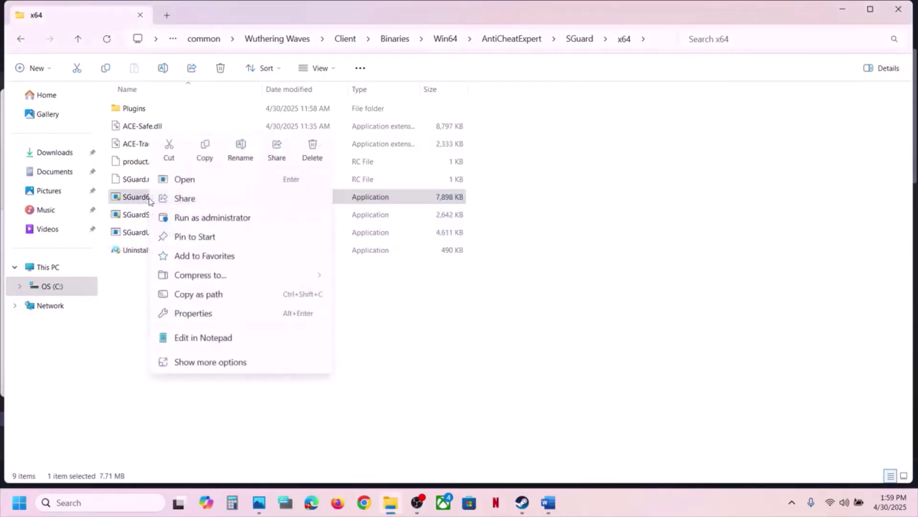
left_click(195, 217)
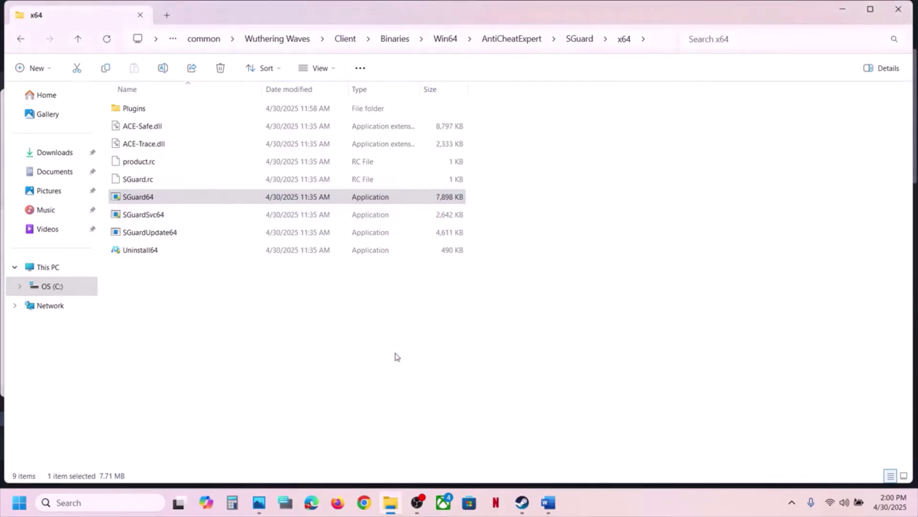
Step: Run the SGuardSvc64 and SGuardUpdate64 applications as administrator from the x64 folder
right_click(160, 217)
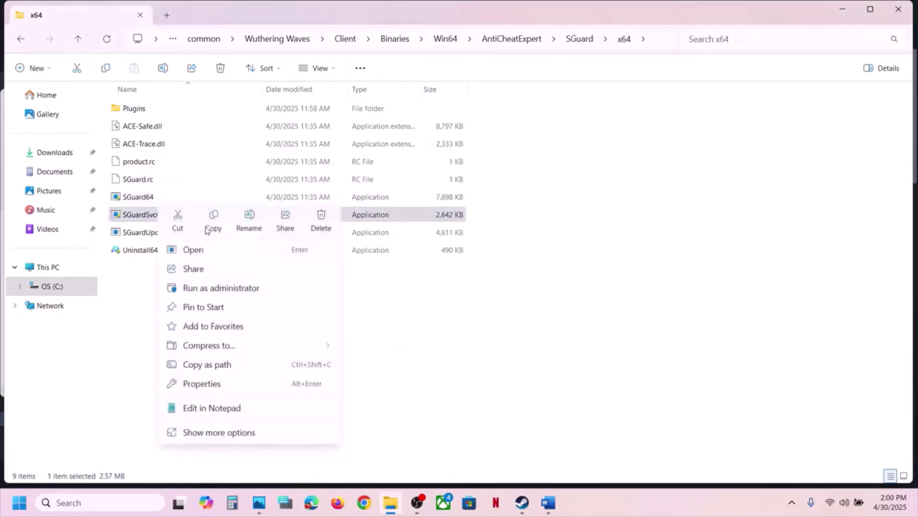
left_click(211, 288)
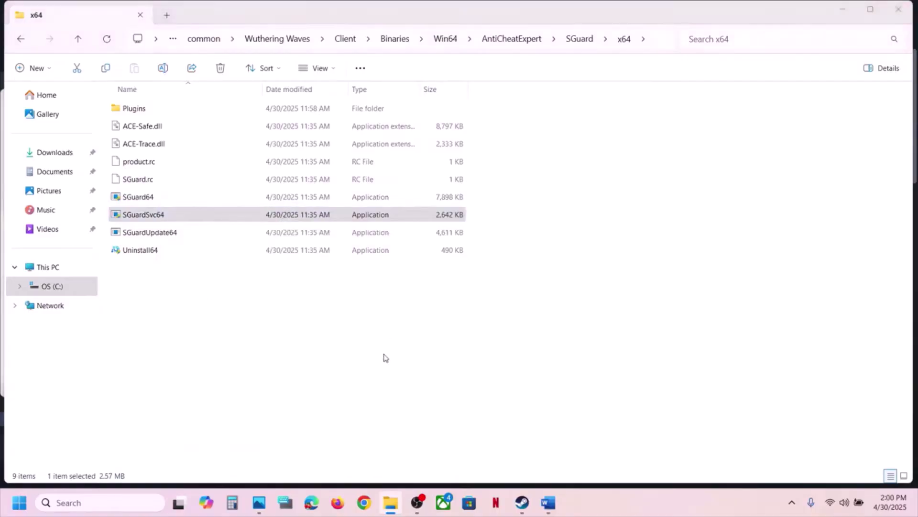
right_click(152, 234)
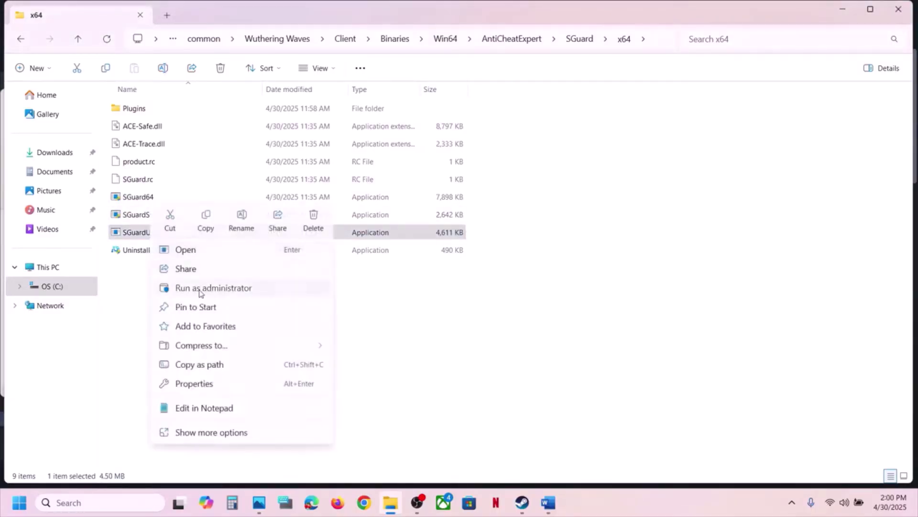
left_click(200, 288)
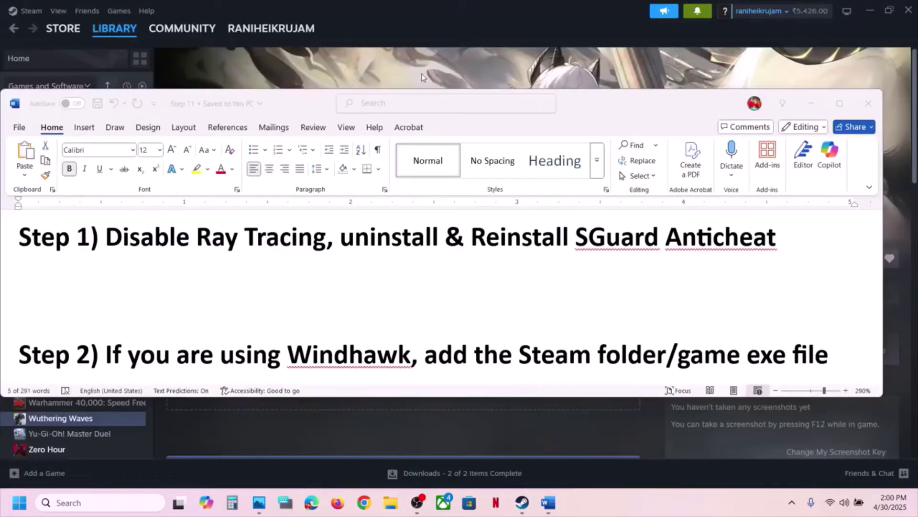
Step: Switch to Steam and browse the local files of Wuthering Waves from the library
left_click(421, 73)
right_click(56, 419)
mouse_move(97, 378)
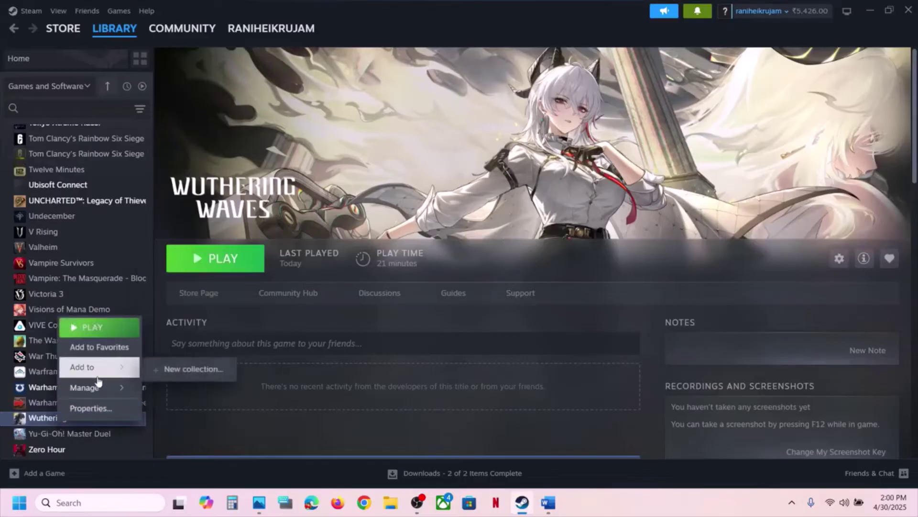
left_click(188, 287)
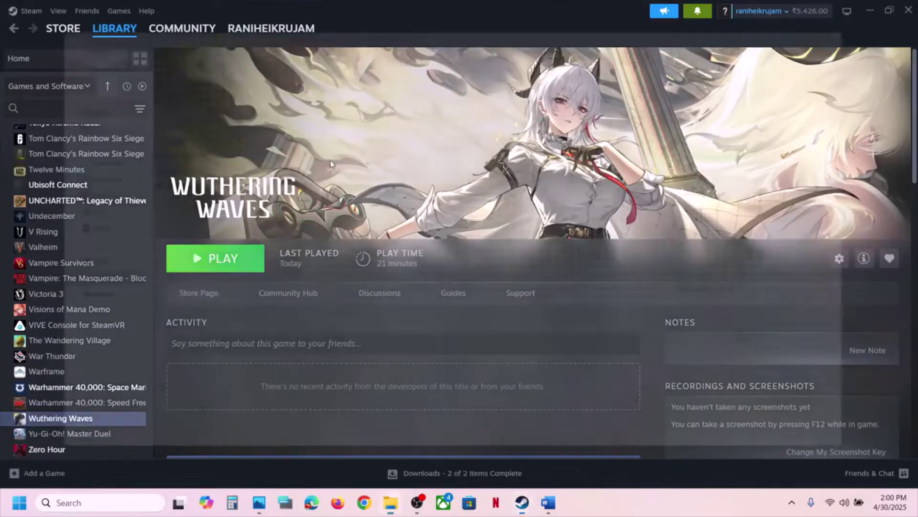
Step: Open Client > Binaries > Win64 > AntiCheatExpert > SGuard > x64 inside the Wuthering Waves install folder
left_click(142, 109)
double_click(141, 109)
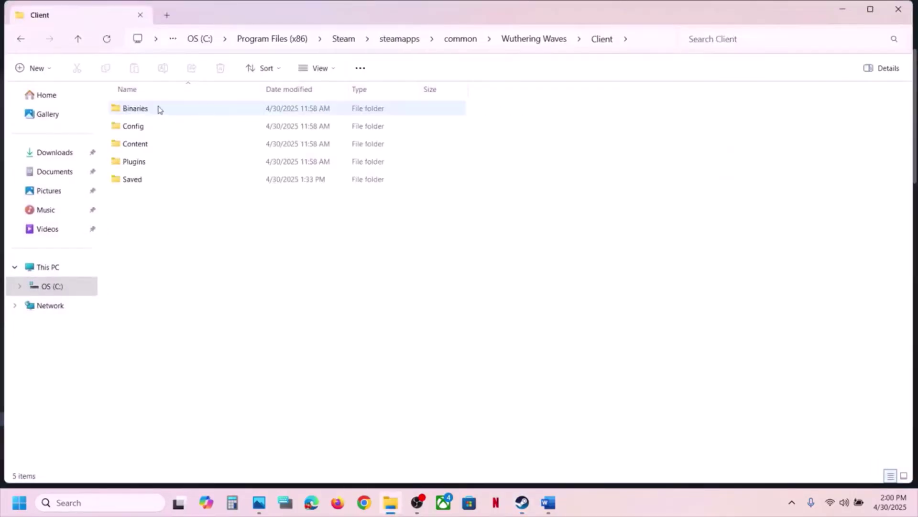
left_click(160, 109)
double_click(162, 109)
double_click(159, 109)
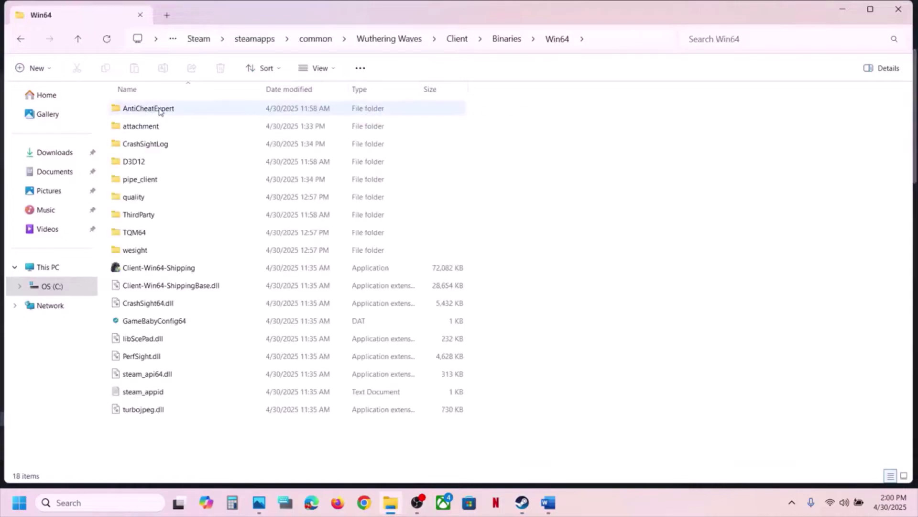
double_click(147, 112)
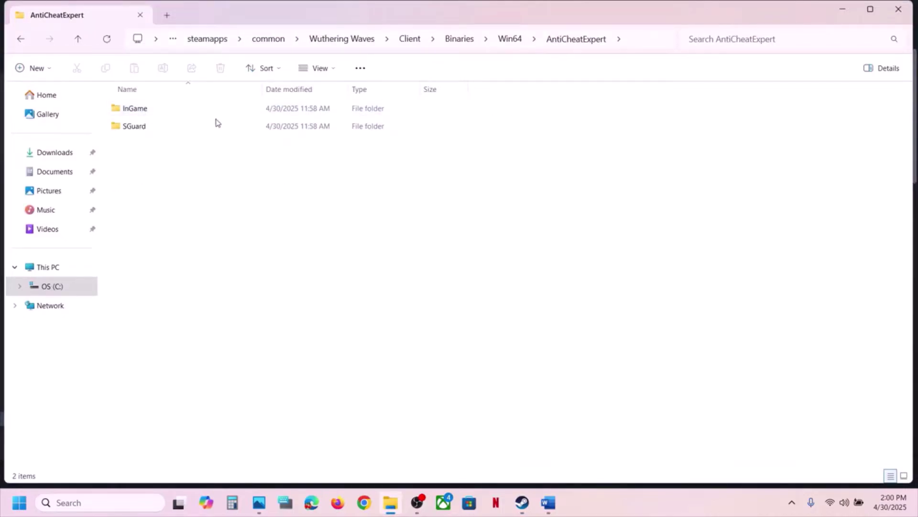
double_click(160, 126)
double_click(159, 108)
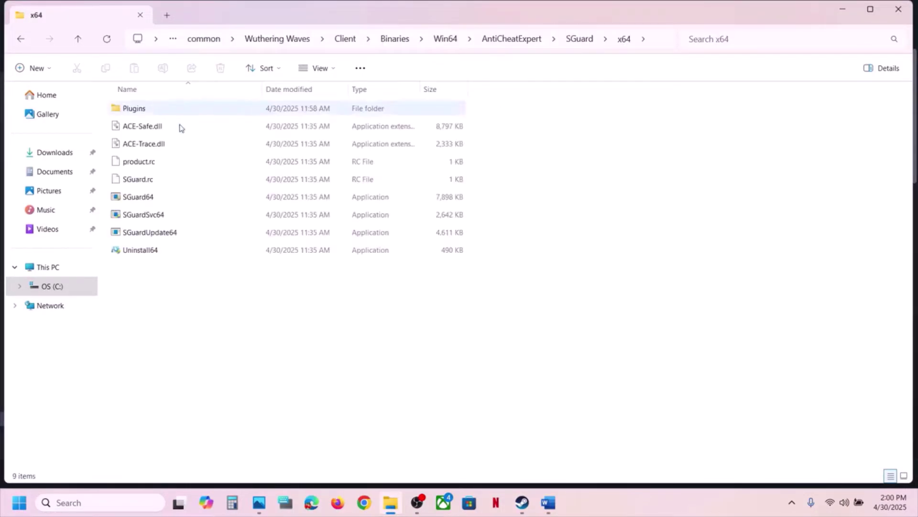
Step: Run Uninstall64 as administrator and confirm the removal of AntiCheatExpert
left_click(135, 250)
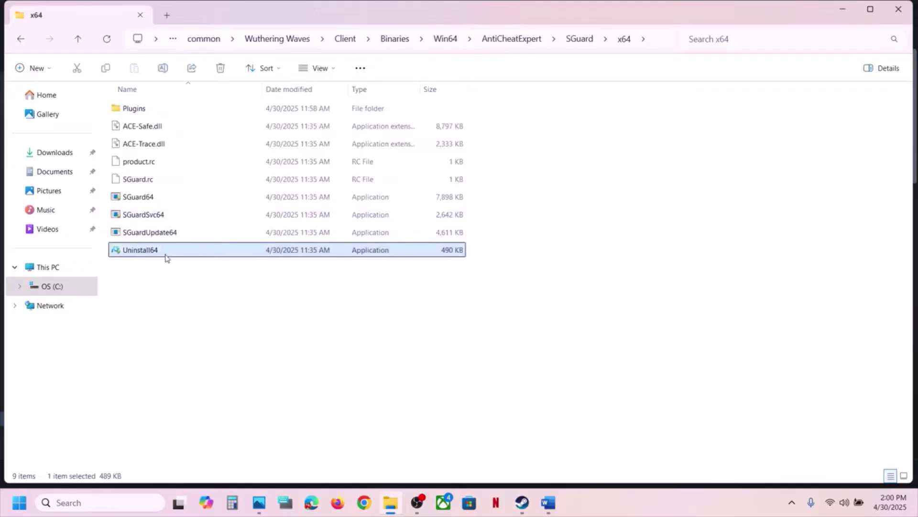
right_click(166, 258)
left_click(241, 222)
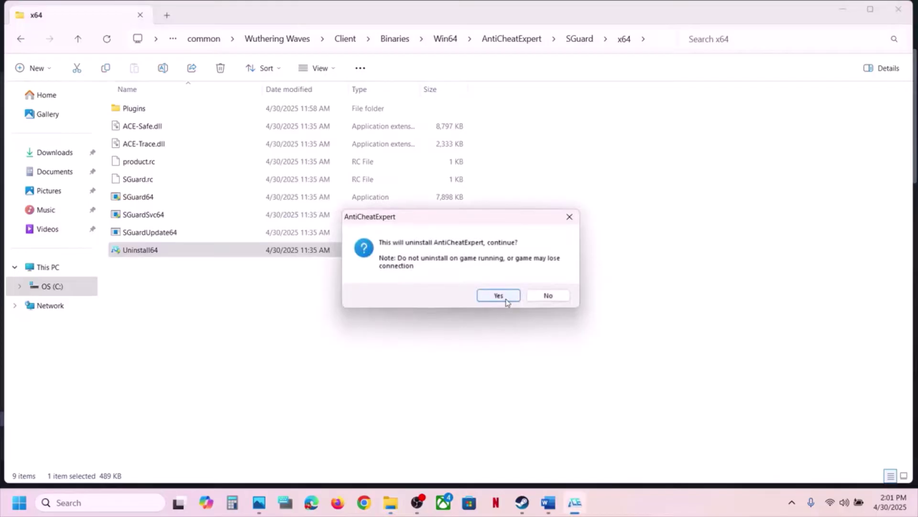
left_click(507, 300)
left_click(491, 290)
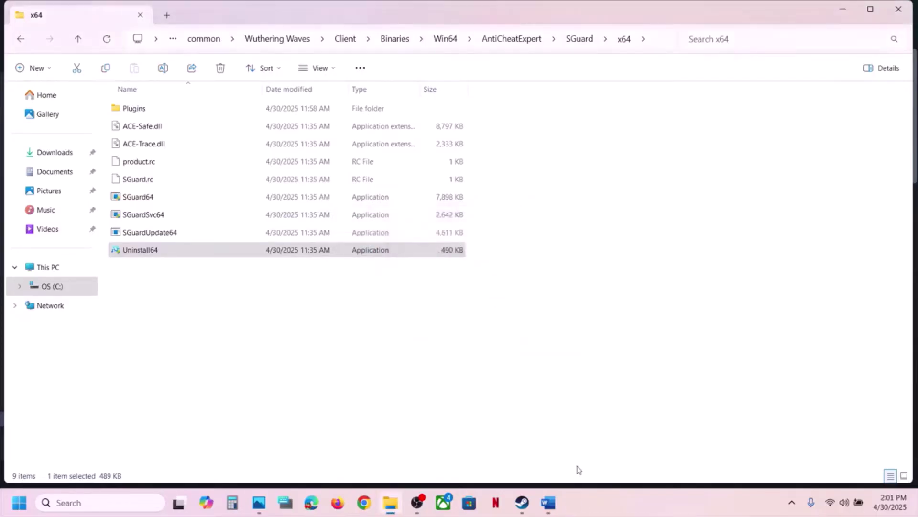
Step: Switch to Steam, launch Wuthering Waves up to its title screen and close the game
left_click(522, 502)
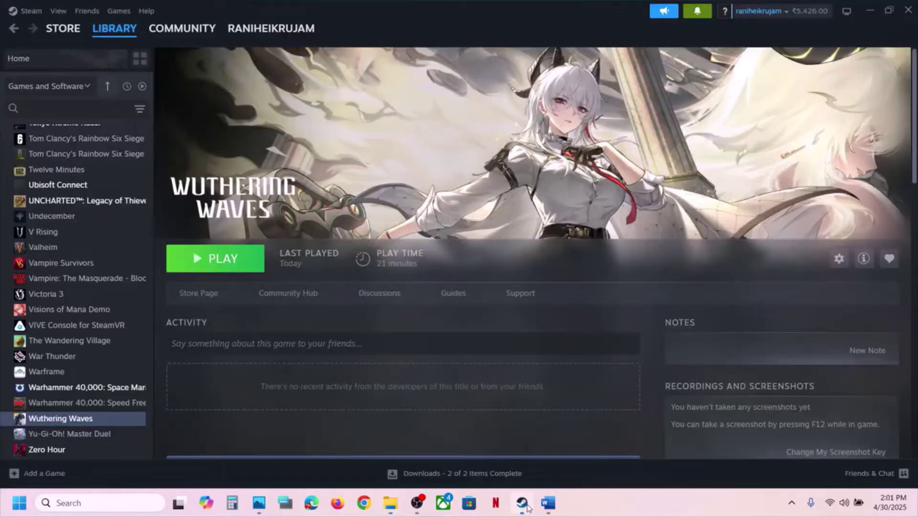
left_click(218, 261)
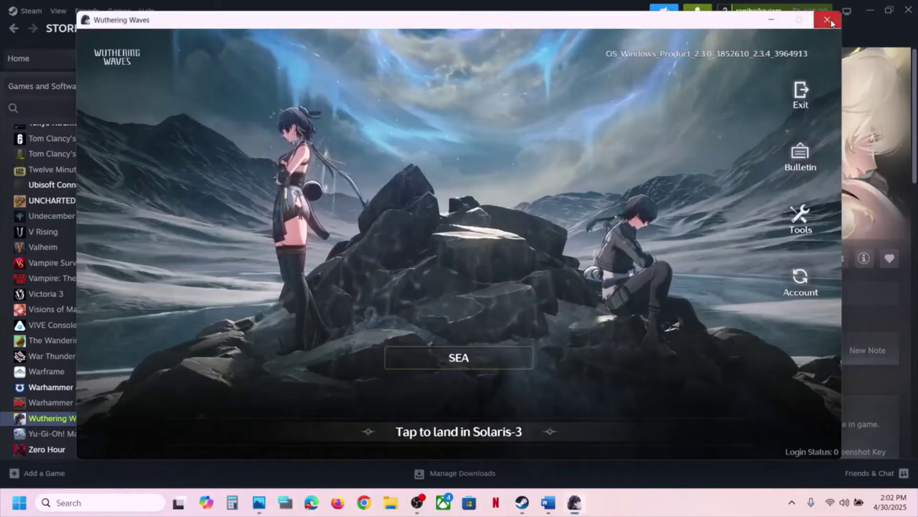
left_click(829, 20)
Step: Switch to Word and review Step 2 on adding the Steam folder or game exe to Windhawk's excluded process list
left_click(549, 504)
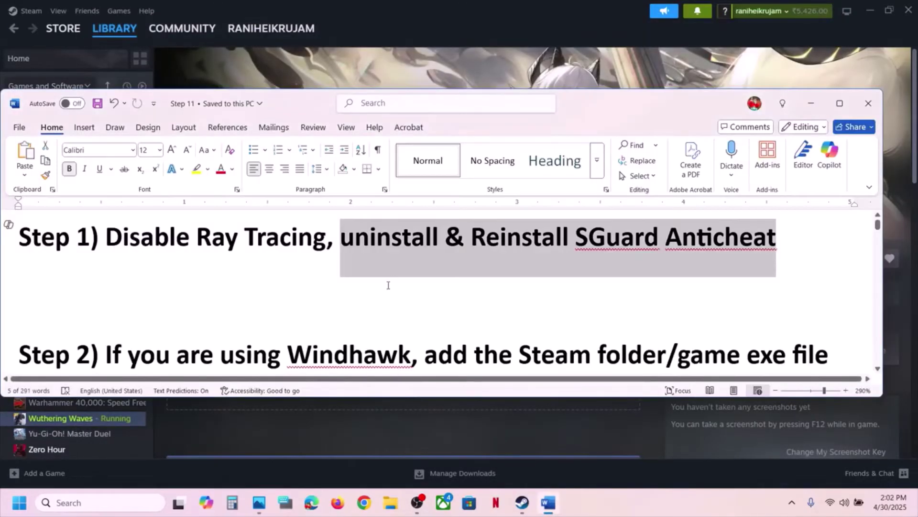
scroll(388, 286, "down", 3)
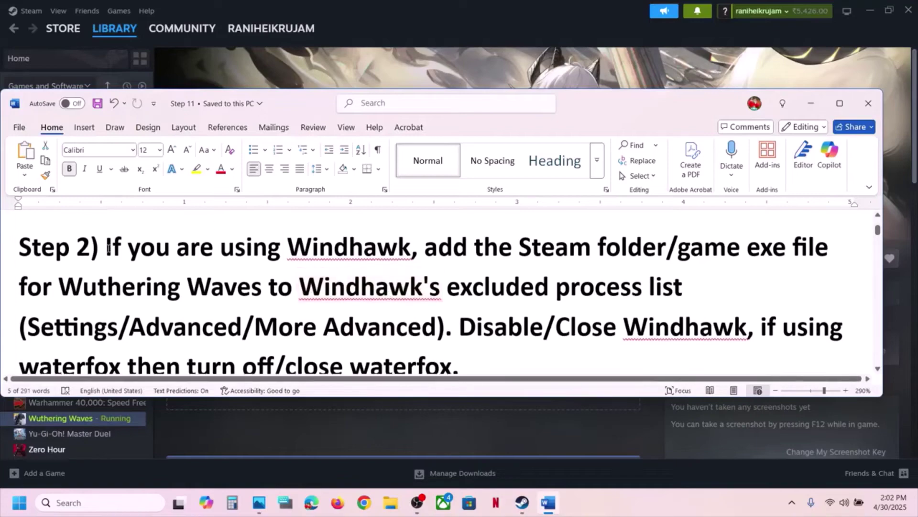
left_click_drag(107, 246, 381, 253)
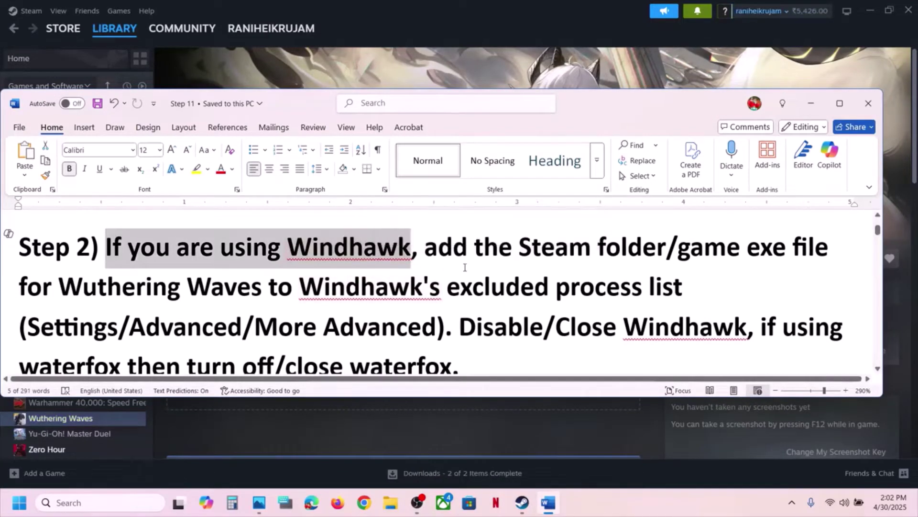
left_click(467, 246)
left_click_drag(438, 249, 685, 287)
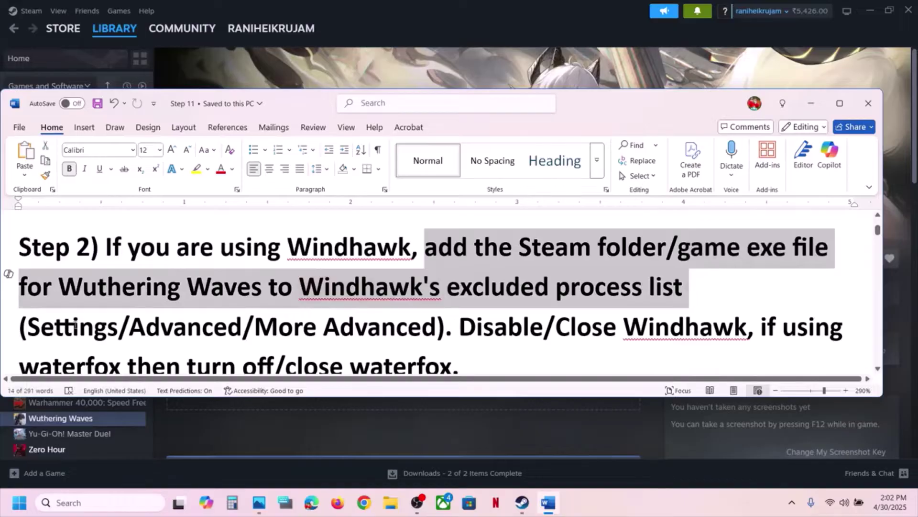
left_click_drag(74, 326, 436, 327)
left_click(408, 326)
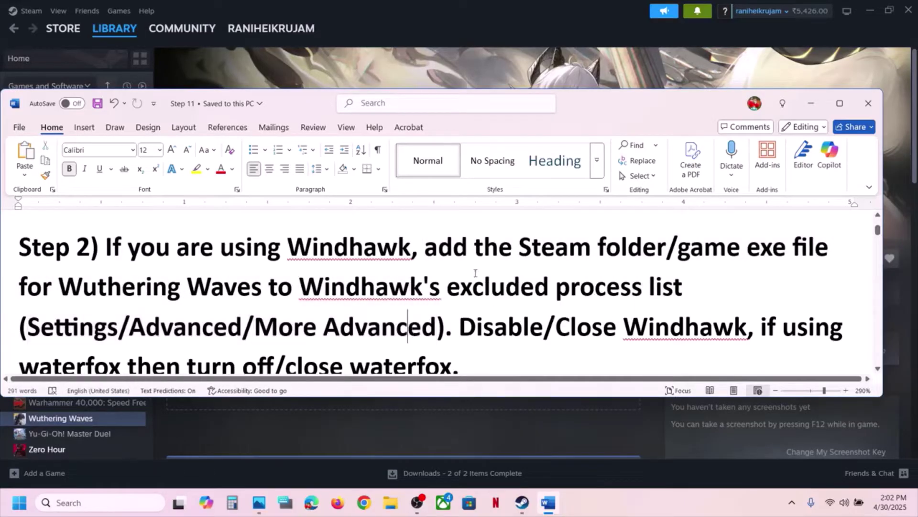
left_click_drag(527, 244, 670, 247)
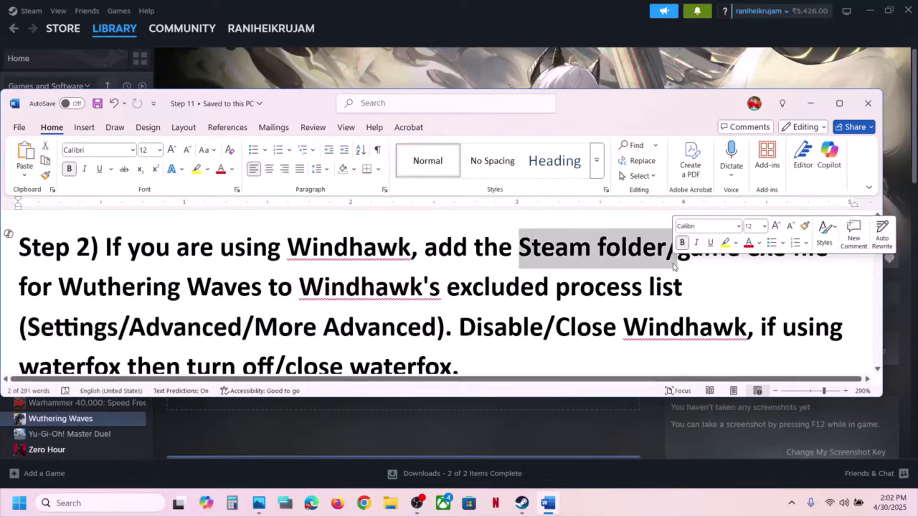
left_click(376, 289)
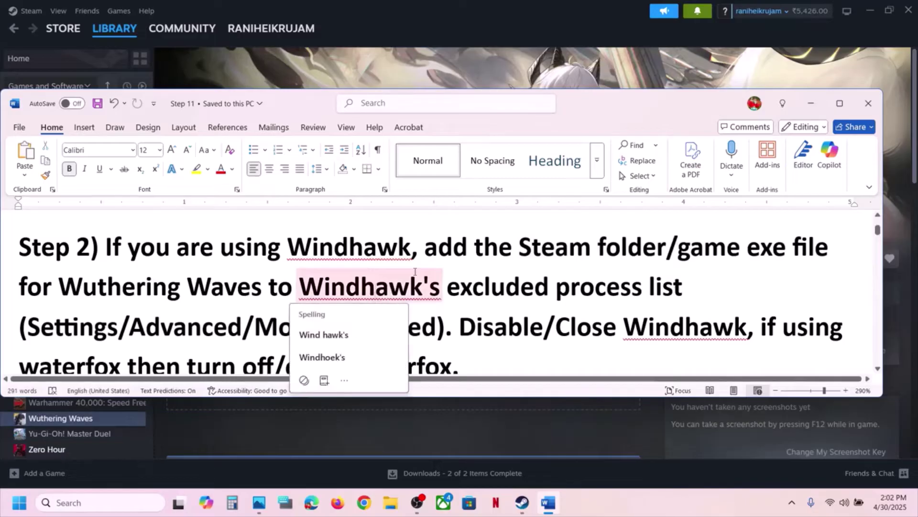
Step: Review the rest of Step 2 on disabling or closing Windhawk and Waterfox
scroll(506, 240, "down", 2)
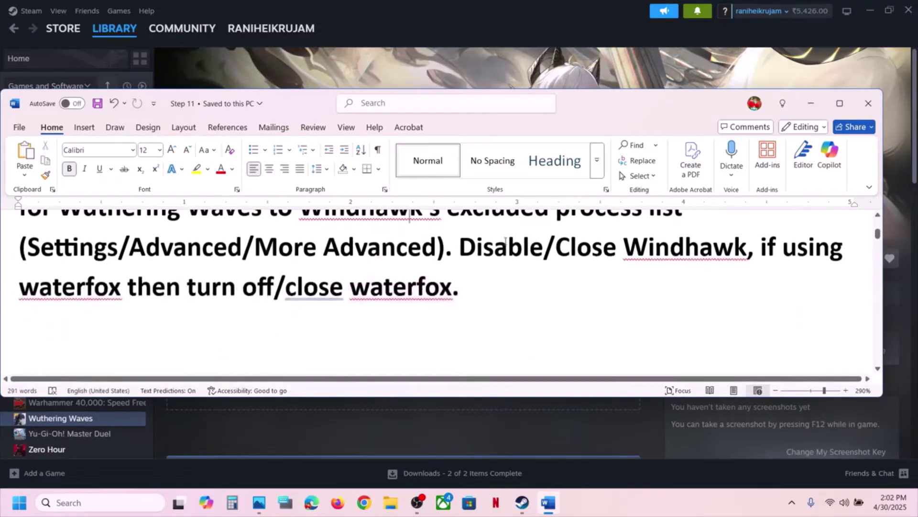
left_click_drag(505, 246, 666, 254)
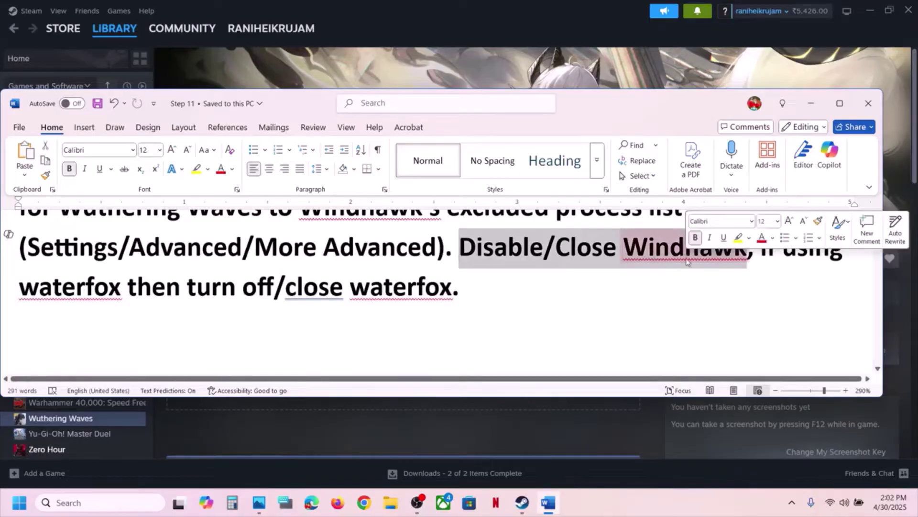
left_click(686, 257)
left_click(584, 247)
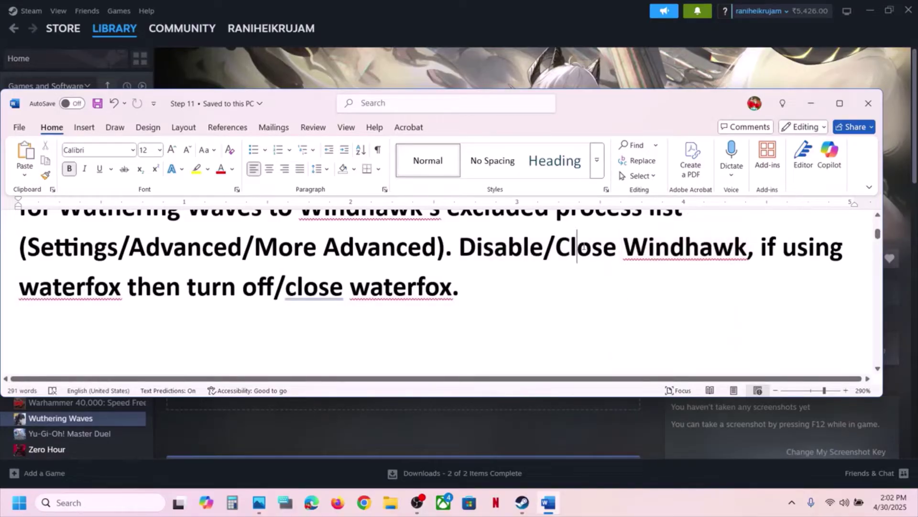
left_click_drag(461, 245, 448, 289)
left_click(762, 287)
left_click(448, 289)
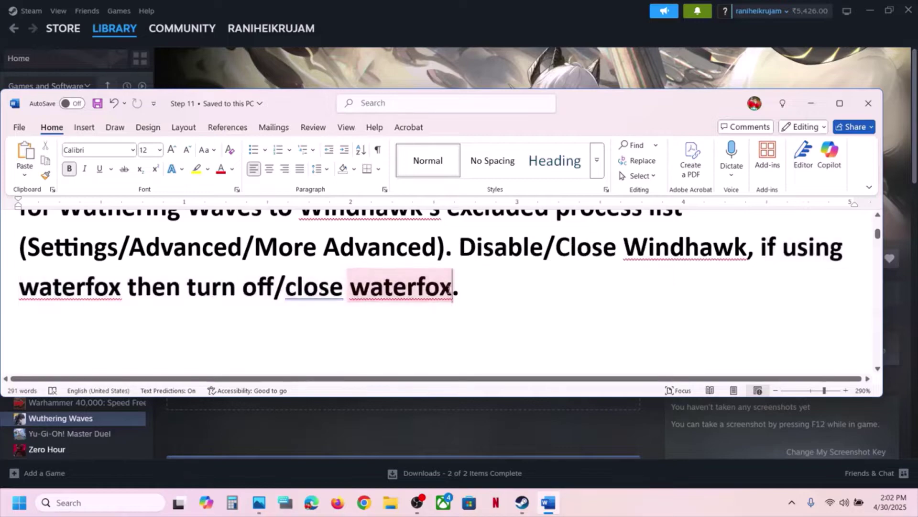
Step: Review the Step 3 instruction on turning off Wallpaper Engine, highlighting its text
scroll(449, 289, "down", 3)
scroll(449, 289, "up", 1)
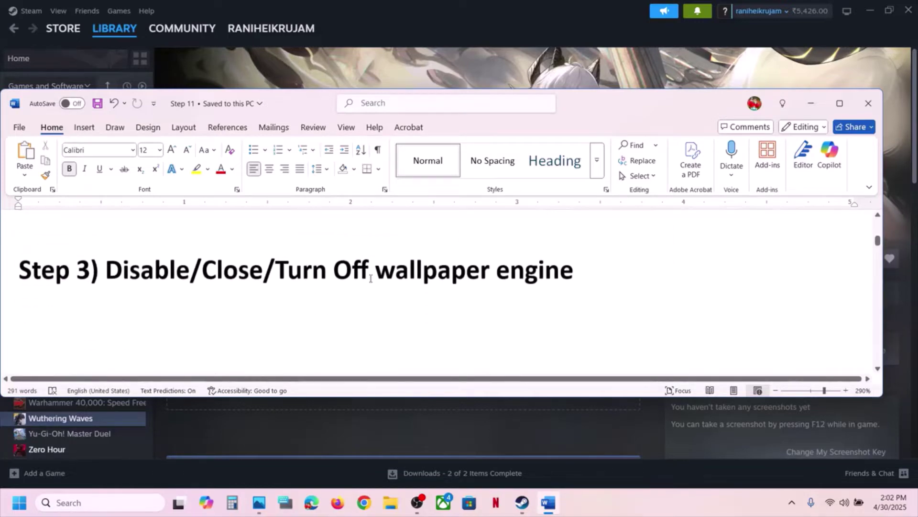
left_click_drag(138, 268, 412, 252)
left_click(546, 288)
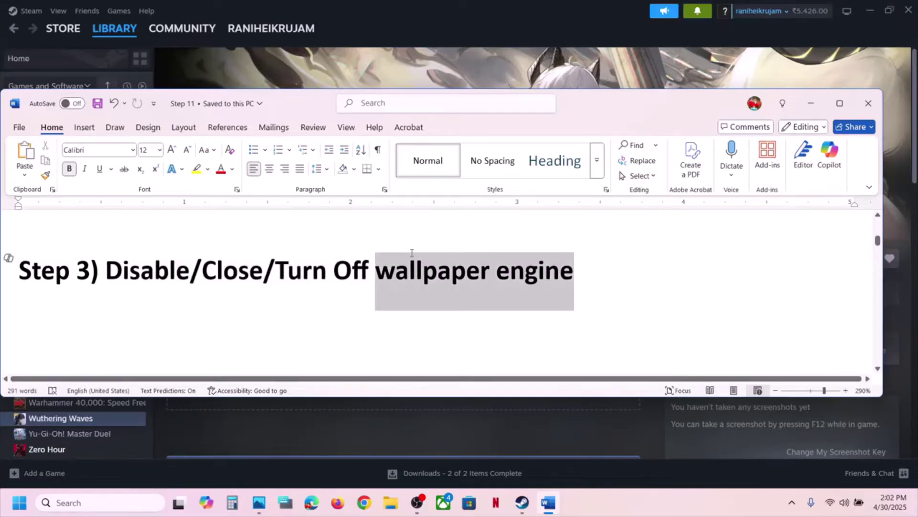
left_click(320, 267)
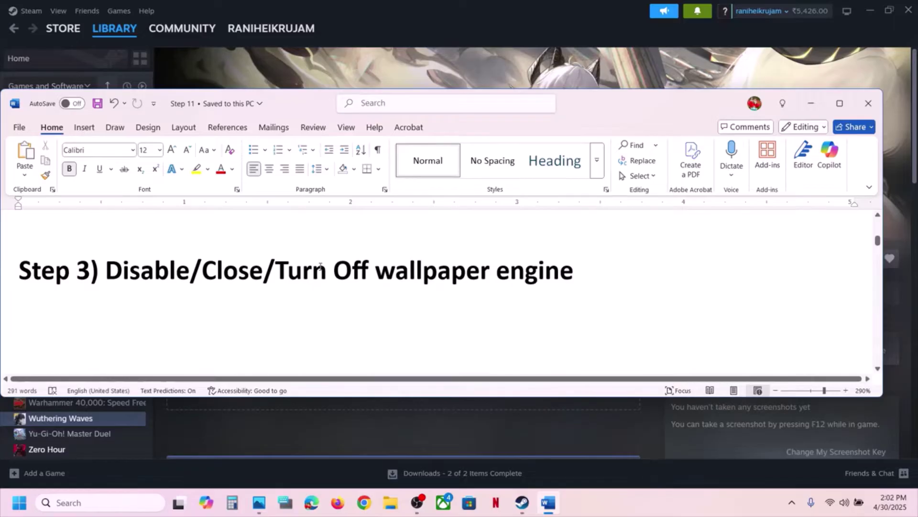
Step: Review the Step 4 instruction on closing PowerToys and search Windows for "power"
scroll(320, 267, "down", 3)
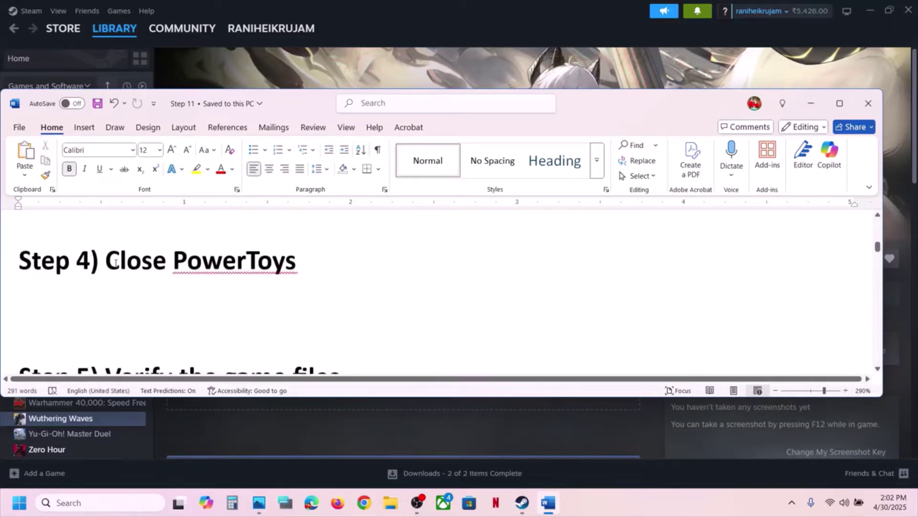
left_click_drag(116, 262, 297, 263)
left_click(135, 505)
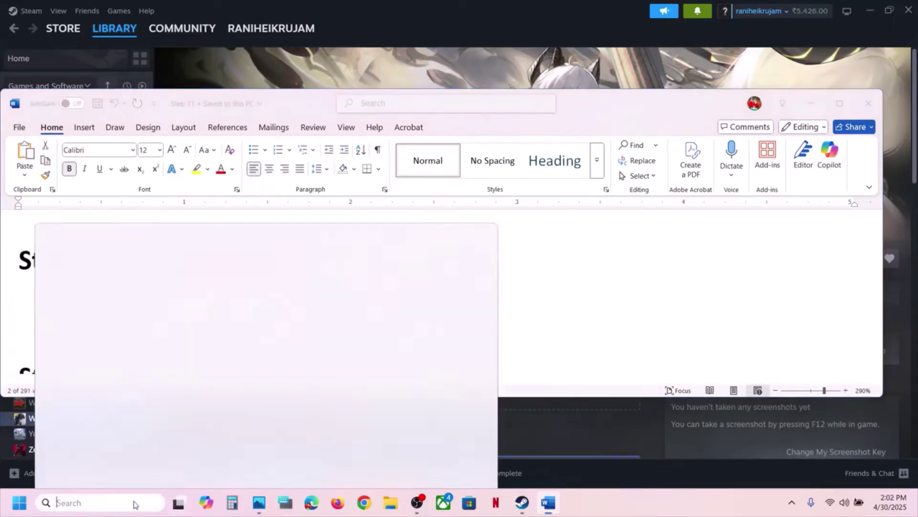
type("power")
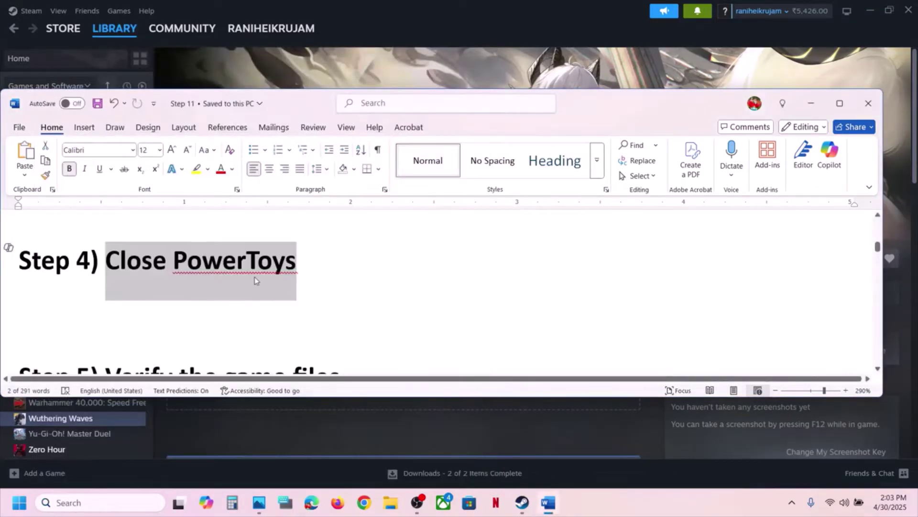
left_click(186, 254)
left_click_drag(179, 258, 329, 266)
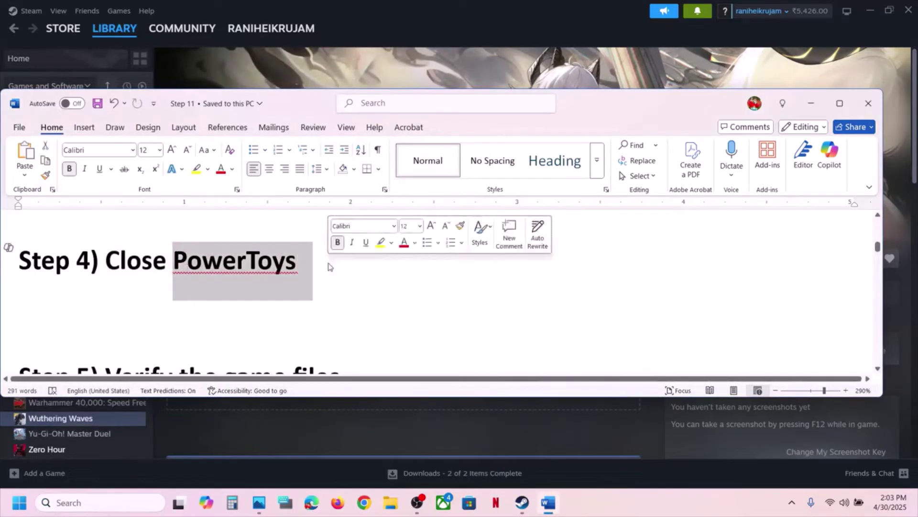
Step: Review Step 5 on verifying game files, switch to Steam and view the Installed Files properties of Wuthering Waves
scroll(168, 322, "down", 3)
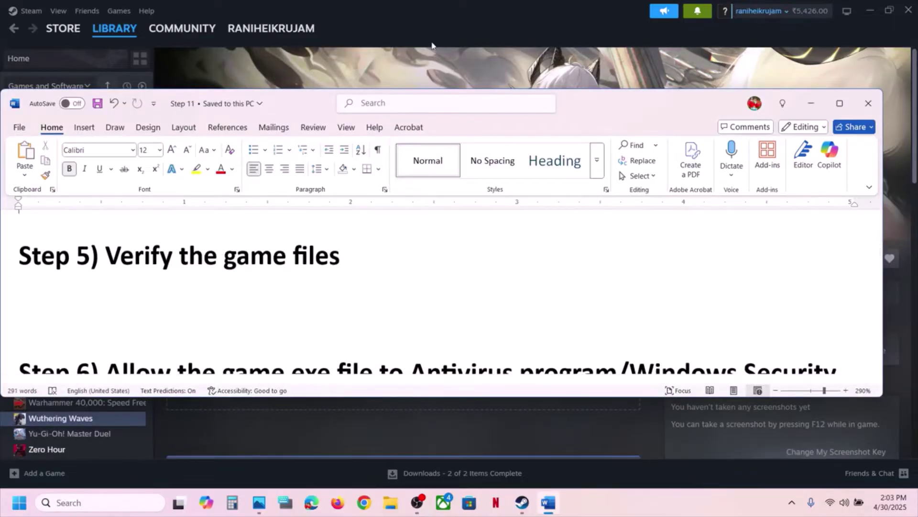
left_click(432, 46)
right_click(42, 418)
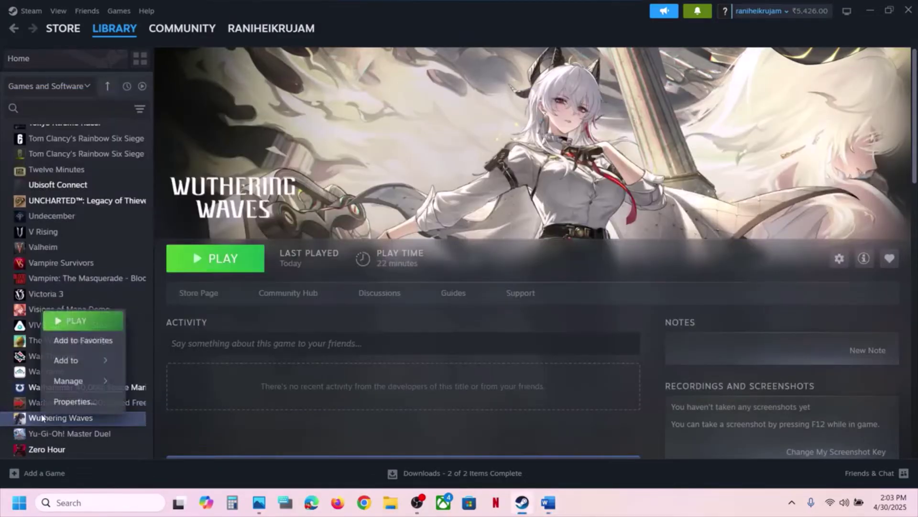
left_click(84, 404)
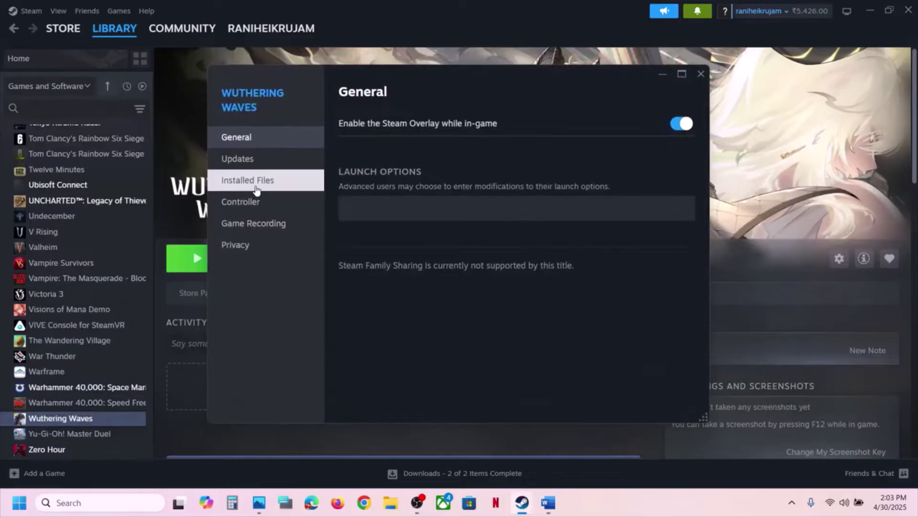
left_click(257, 190)
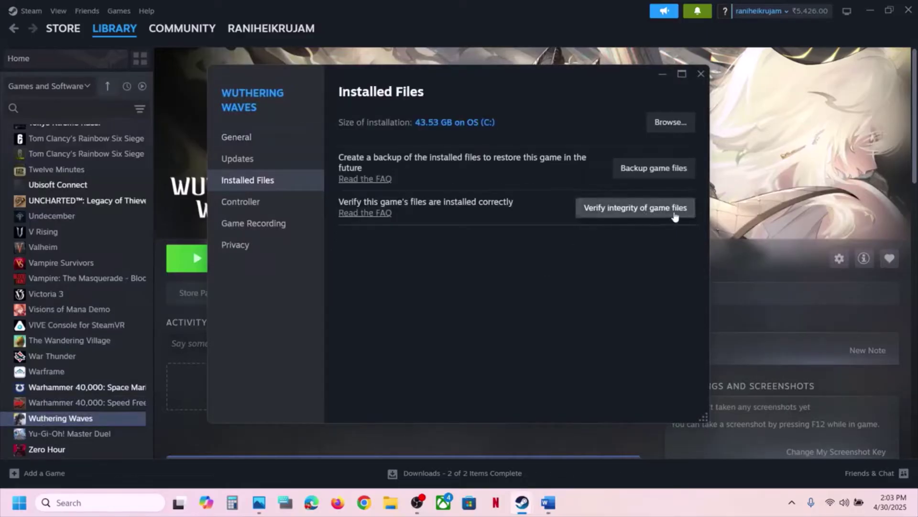
left_click(700, 76)
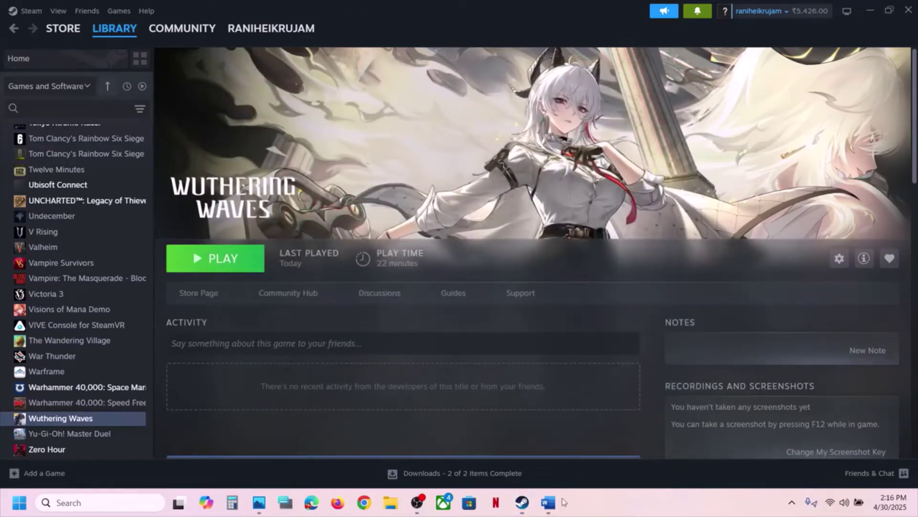
Step: Switch to Word and review Step 6 on allowing the game exe through the antivirus program, Windows Security and firewall
left_click(545, 459)
scroll(452, 311, "down", 3)
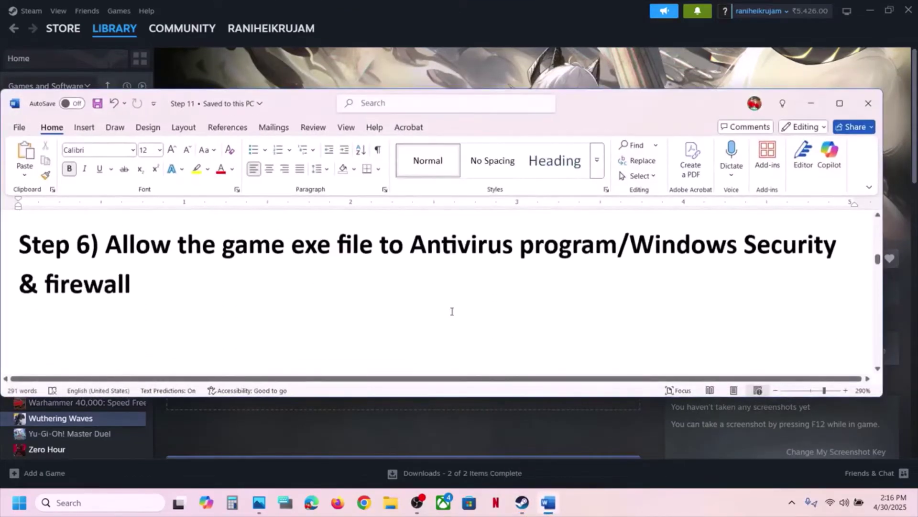
left_click_drag(109, 239, 576, 252)
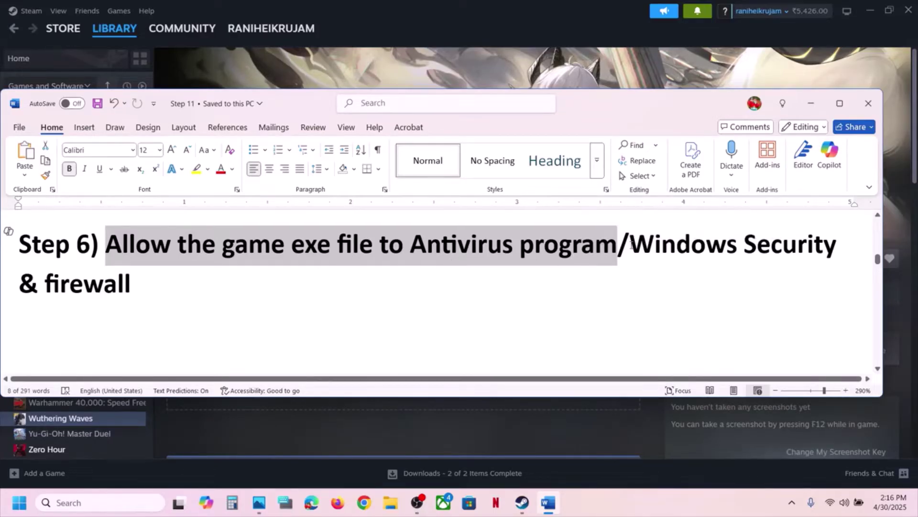
left_click_drag(629, 245, 707, 245)
left_click(557, 86)
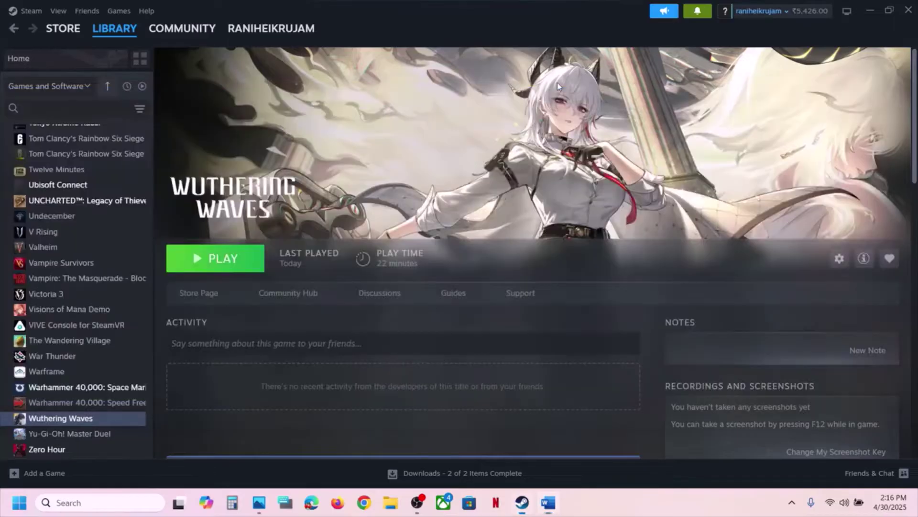
Step: Open Windows Security's ransomware protection from Windows Settings and show the apps allowed through Controlled folder access
key("super+i")
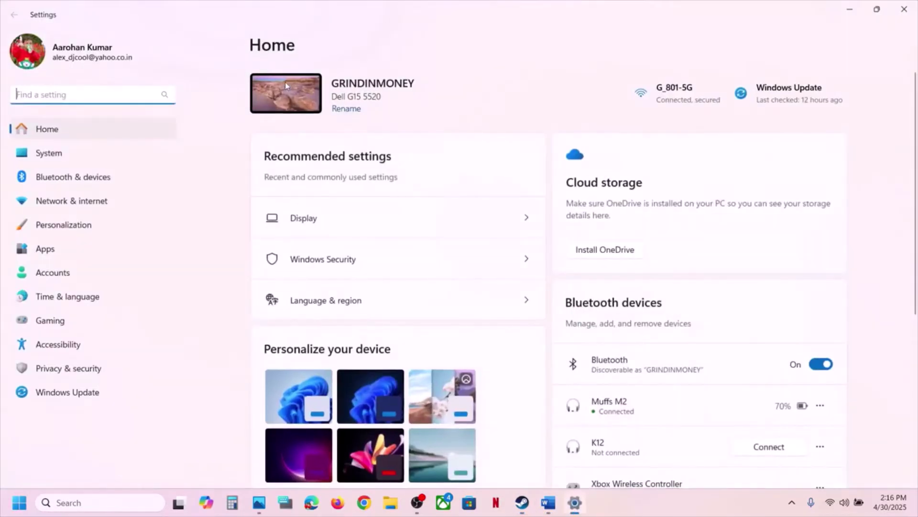
left_click(60, 369)
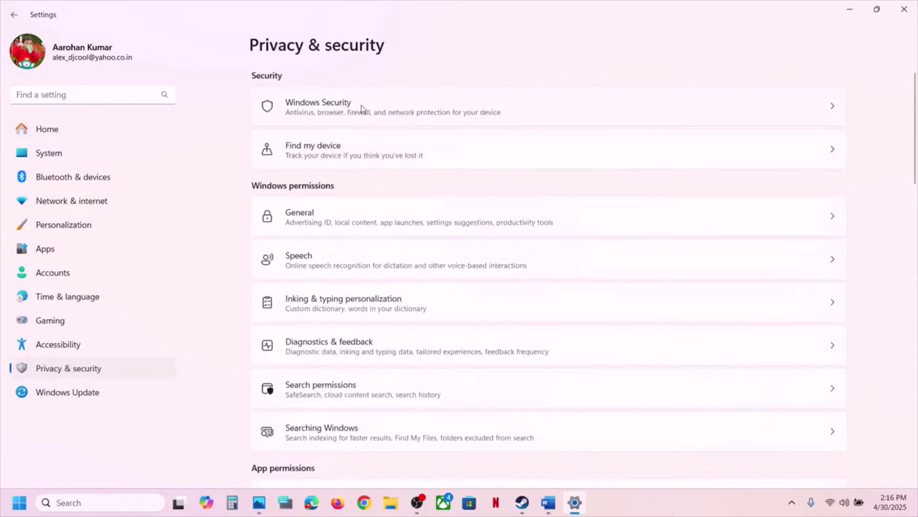
left_click(417, 117)
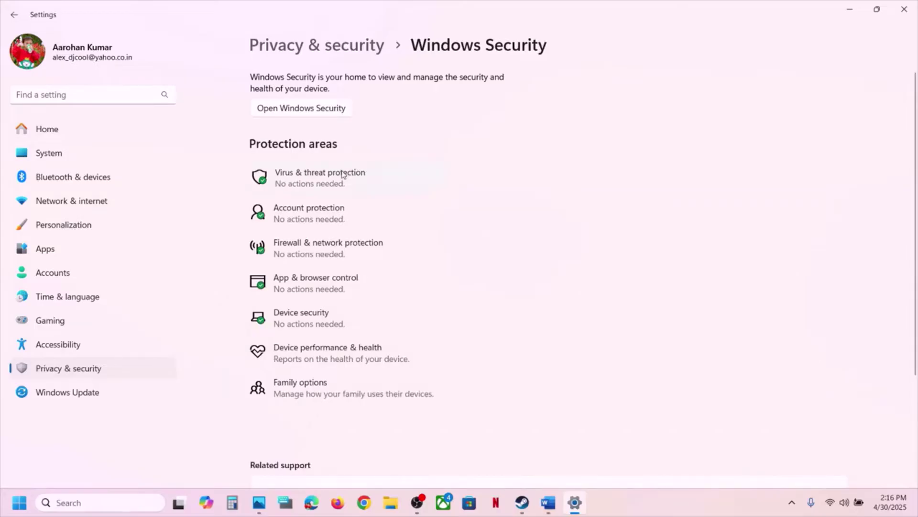
left_click(343, 174)
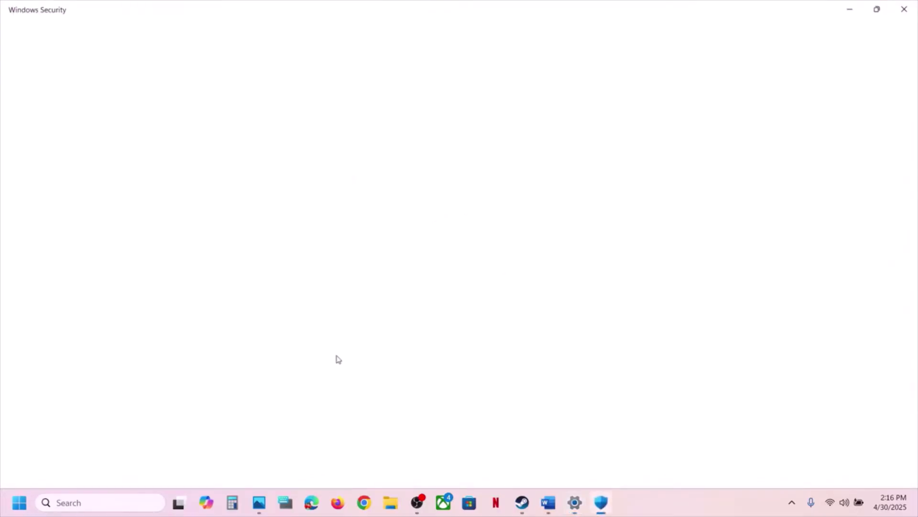
scroll(336, 359, "down", 3)
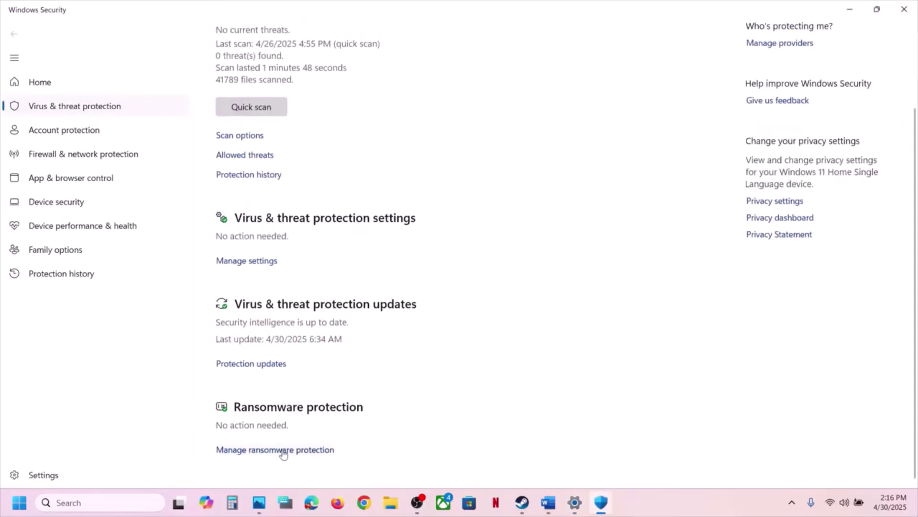
left_click(304, 452)
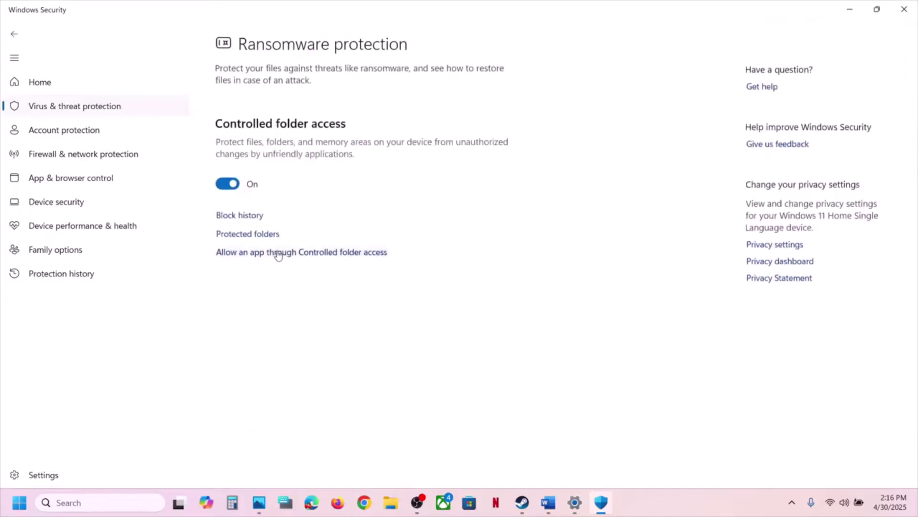
left_click(320, 253)
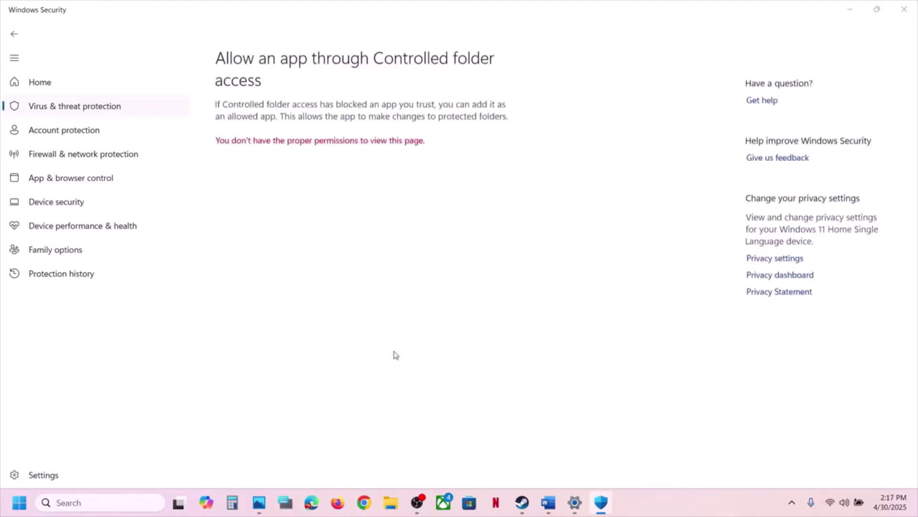
scroll(268, 98, "down", 2)
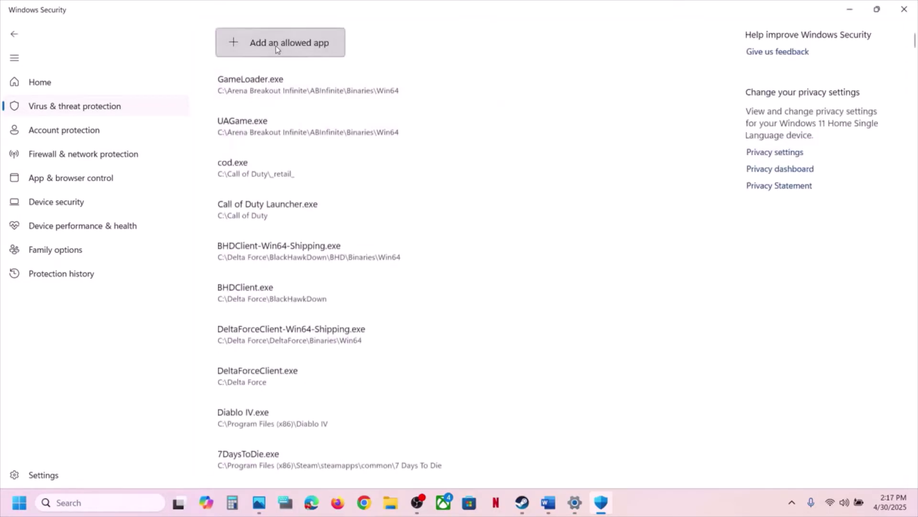
Step: Allow the Wuthering Waves application from the steamapps\common\Wuthering Waves folder through Controlled folder access
left_click(277, 50)
left_click(284, 90)
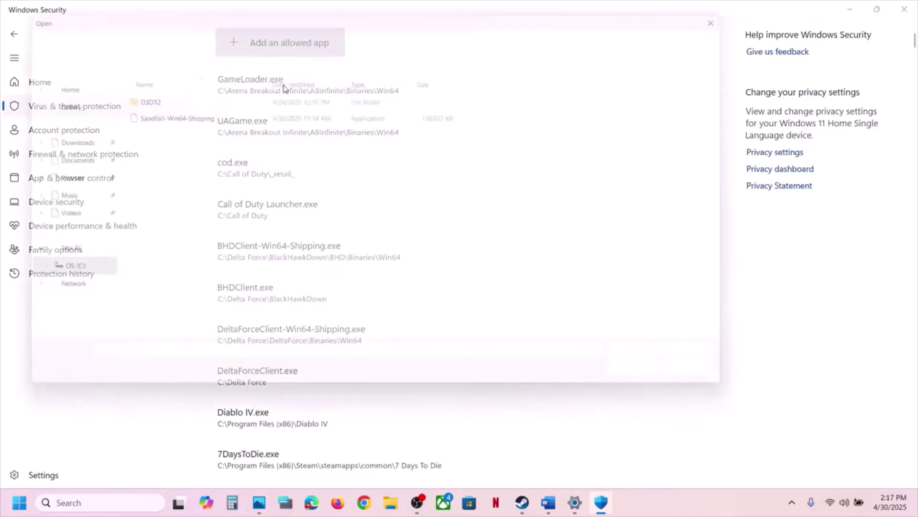
left_click(349, 38)
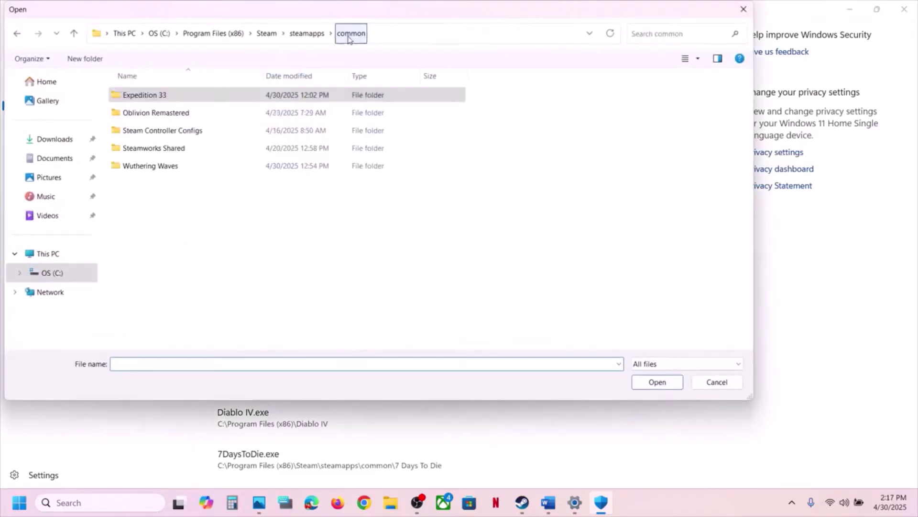
double_click(146, 167)
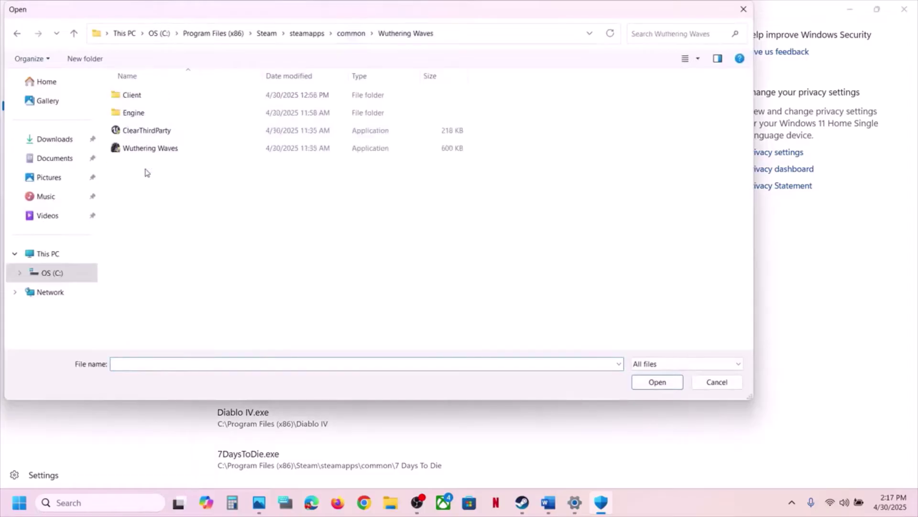
left_click(495, 34)
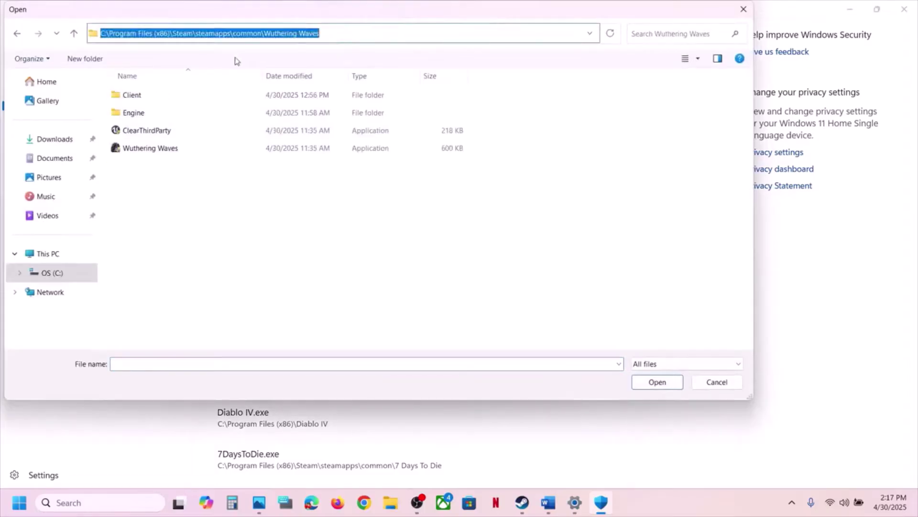
left_click(156, 149)
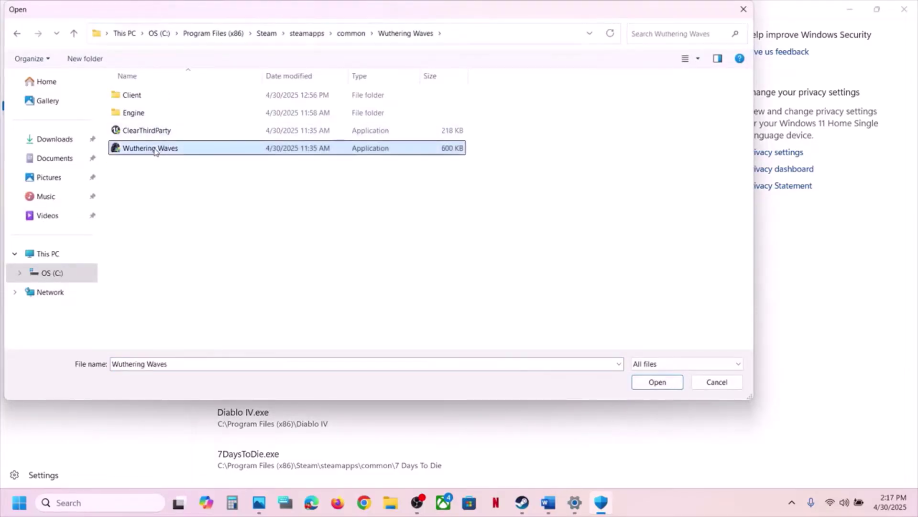
left_click(651, 388)
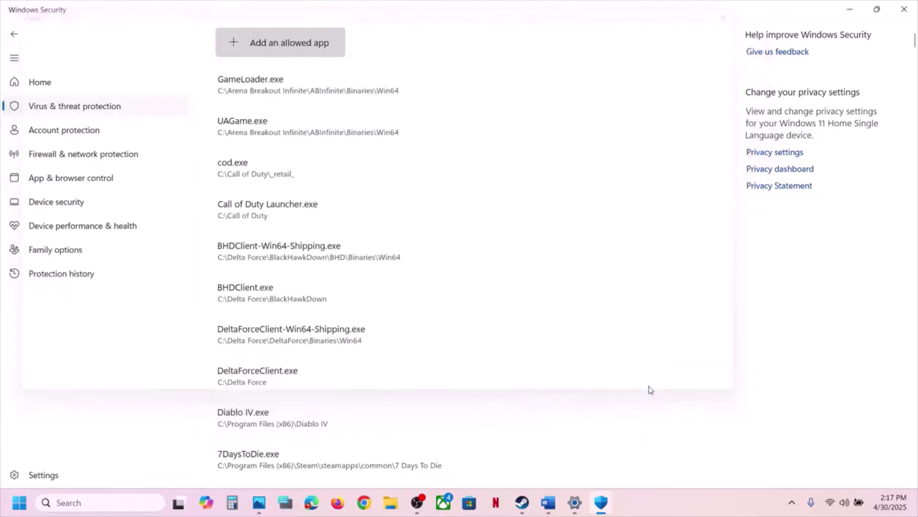
Step: Allow the Client-Win64-Shipping application from the game's Client\Binaries\Win64 folder through Controlled folder access
left_click(275, 44)
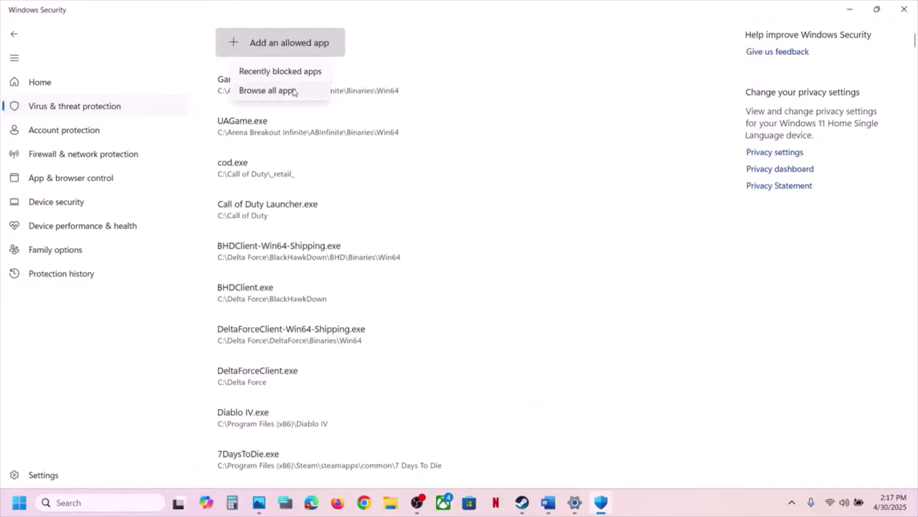
left_click(293, 91)
double_click(135, 95)
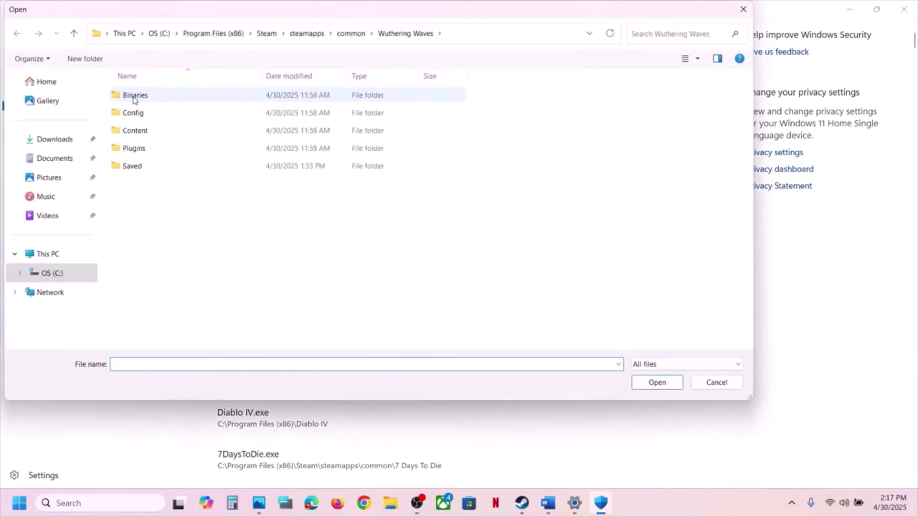
double_click(135, 95)
double_click(134, 95)
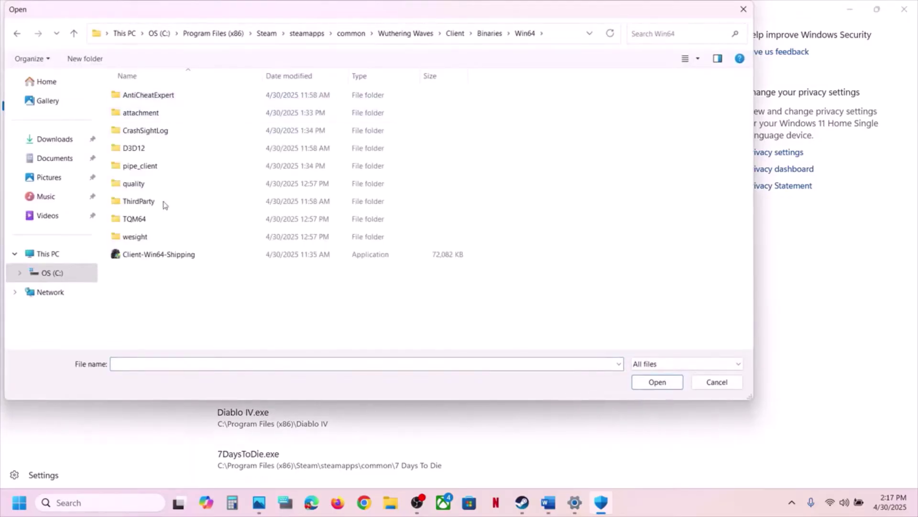
left_click(150, 254)
left_click(648, 385)
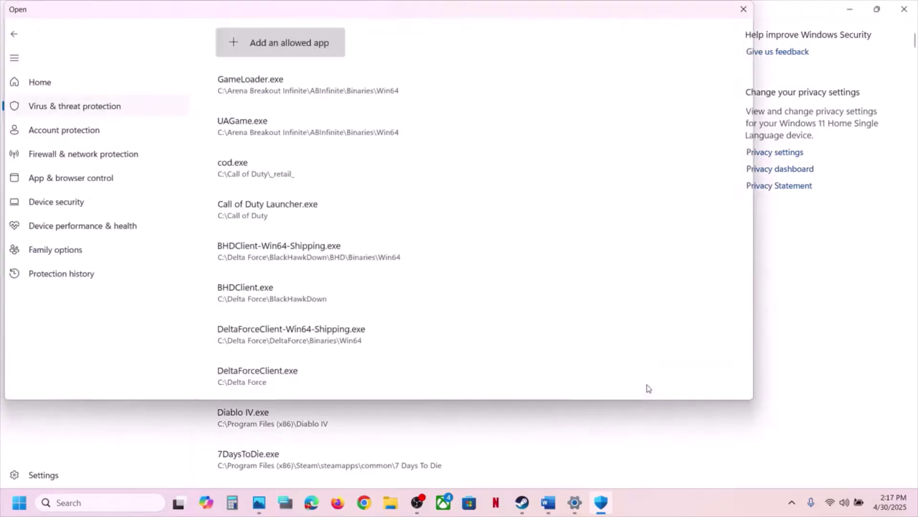
Step: Open Windows Defender Firewall's allowed apps list from Control Panel and unlock its settings for changes
left_click(127, 502)
type("contr")
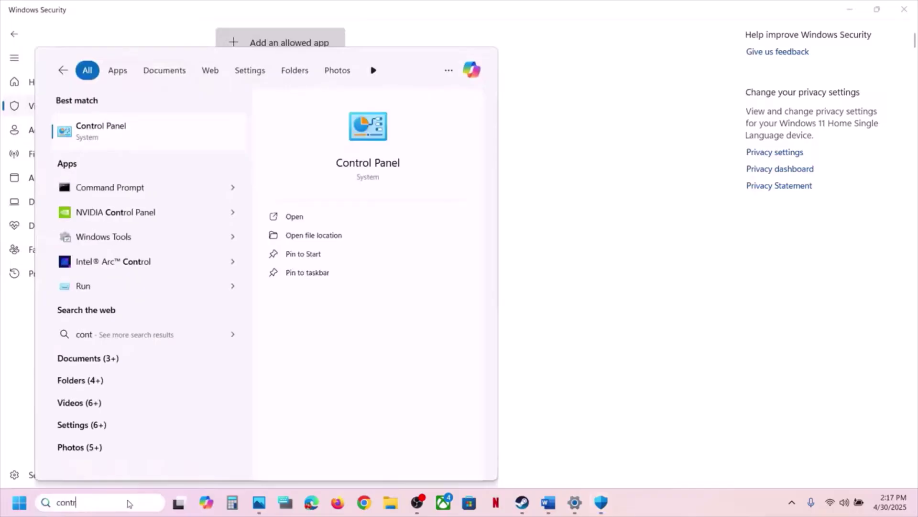
type("ol4")
key("Return")
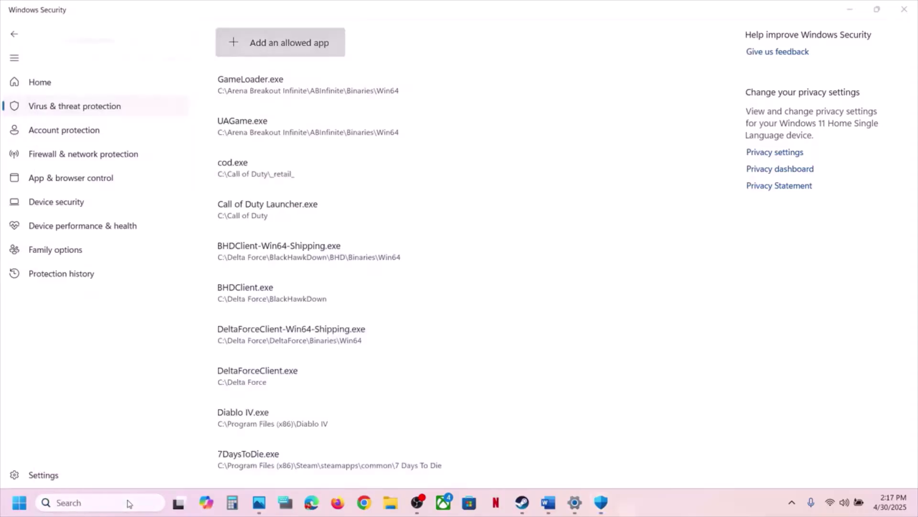
left_click(339, 95)
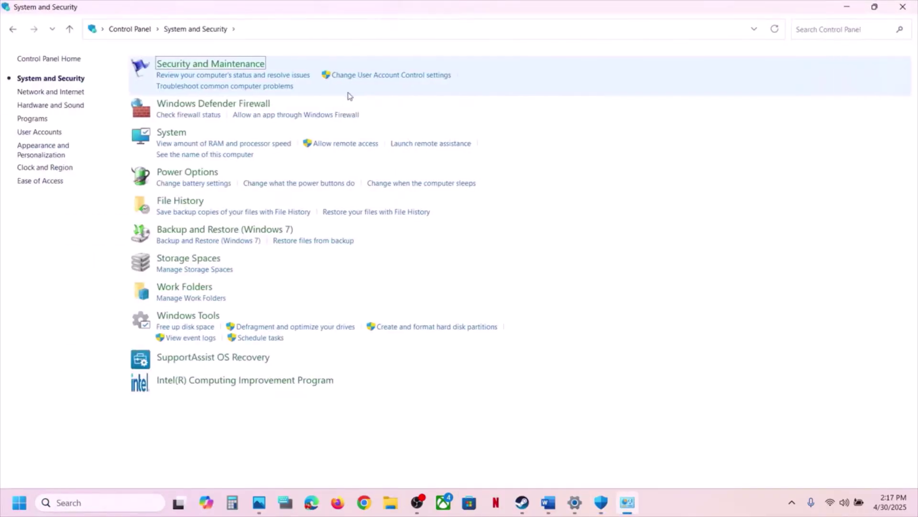
left_click(224, 107)
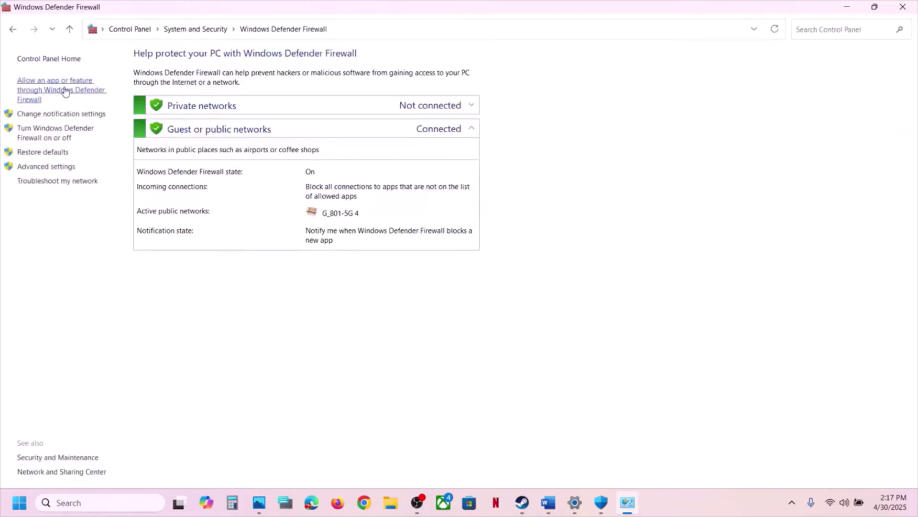
left_click(585, 94)
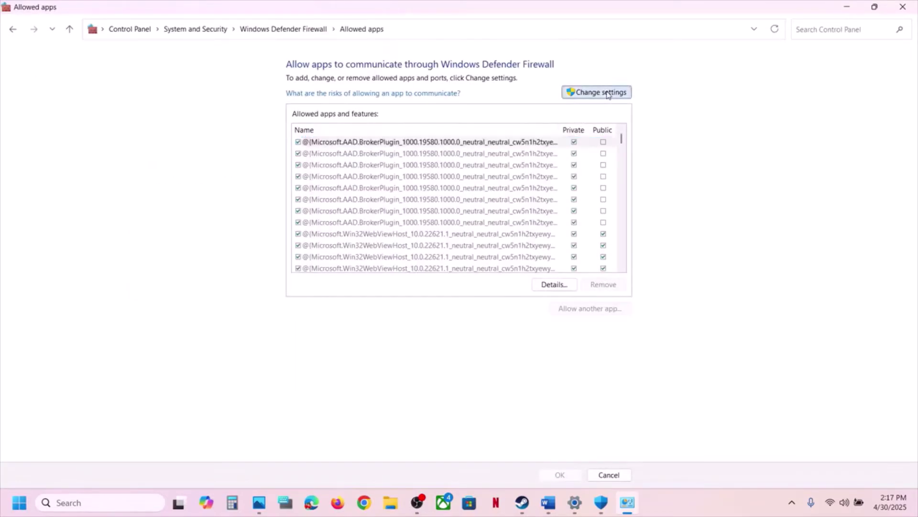
Step: Try to add the Wuthering Waves application from the steamapps\common\Wuthering Waves folder to the firewall's allowed apps
left_click(595, 308)
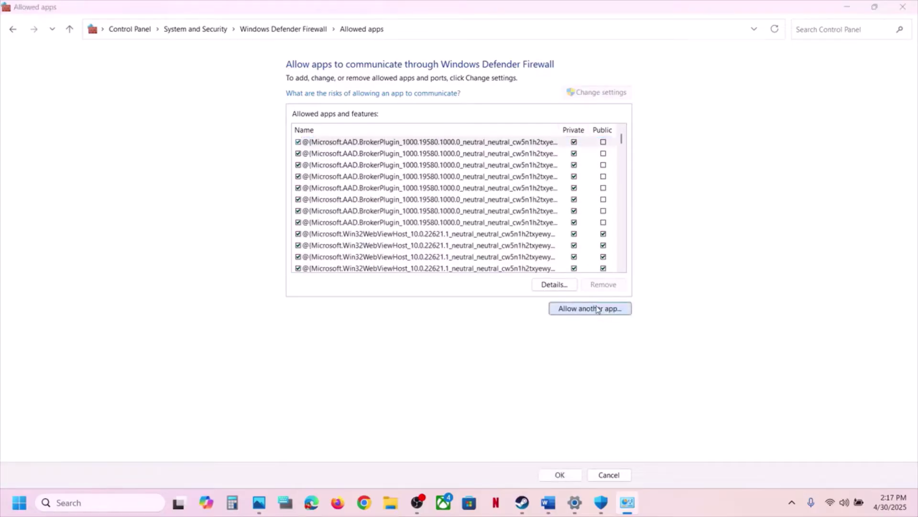
left_click(535, 308)
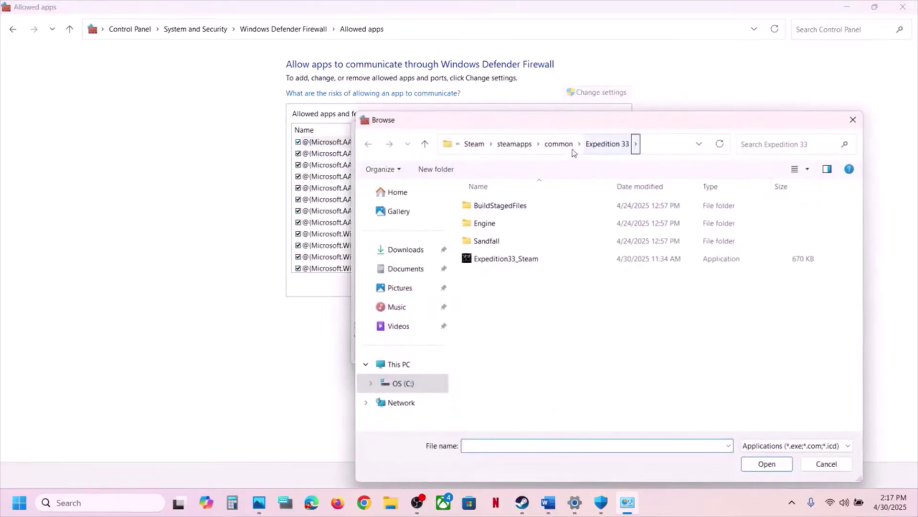
left_click(561, 144)
double_click(500, 275)
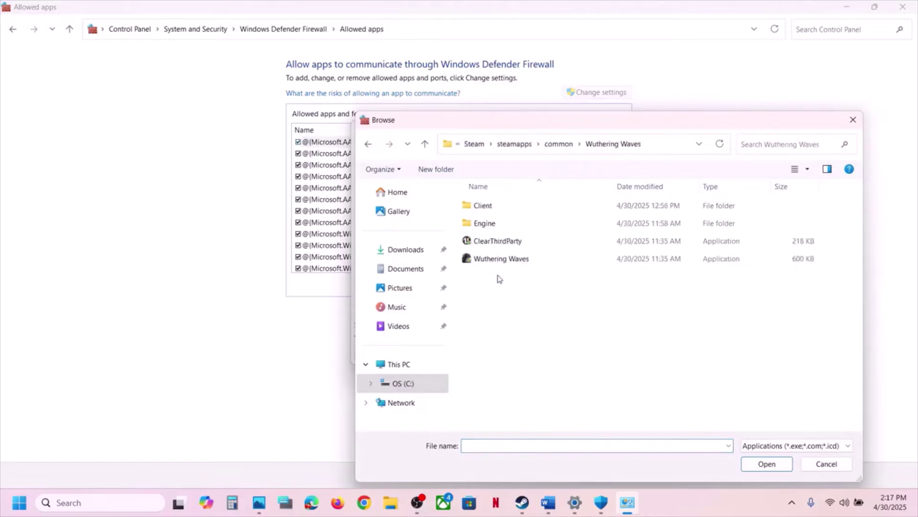
left_click(502, 258)
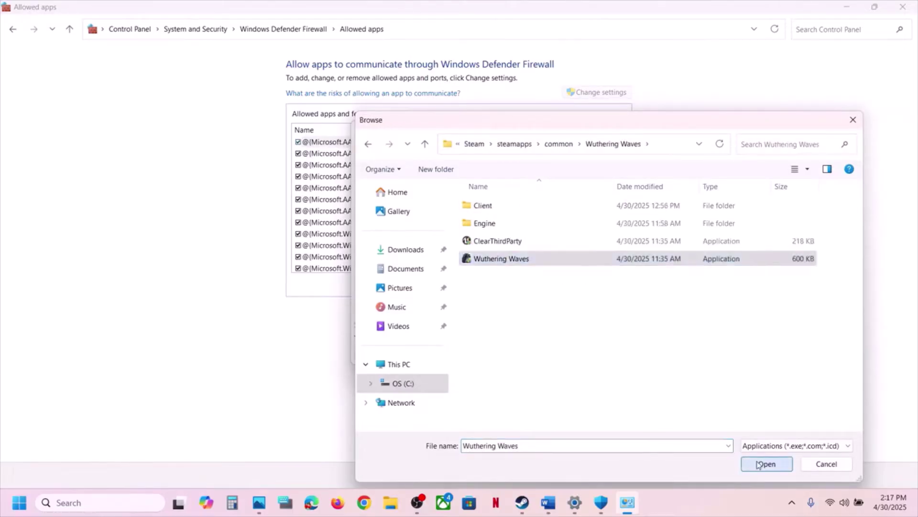
left_click(766, 464)
left_click(507, 353)
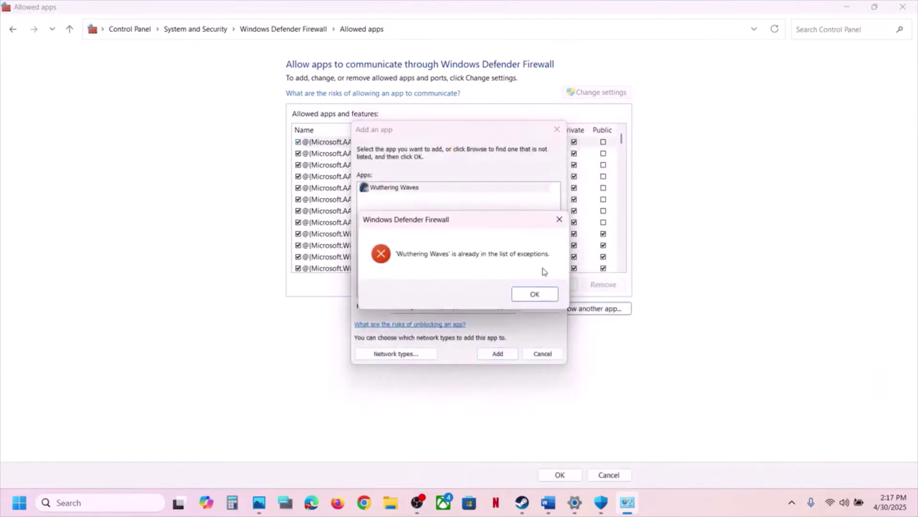
left_click(530, 294)
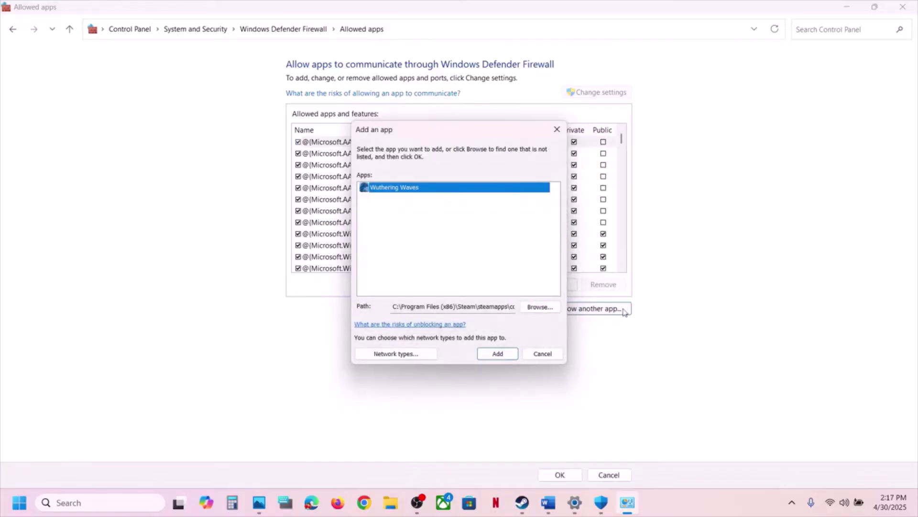
Step: Add the Client-Win64-Shipping application from the game's Client\Binaries\Win64 folder to the firewall's allowed apps and select the Wuthering Waves entry
left_click(540, 307)
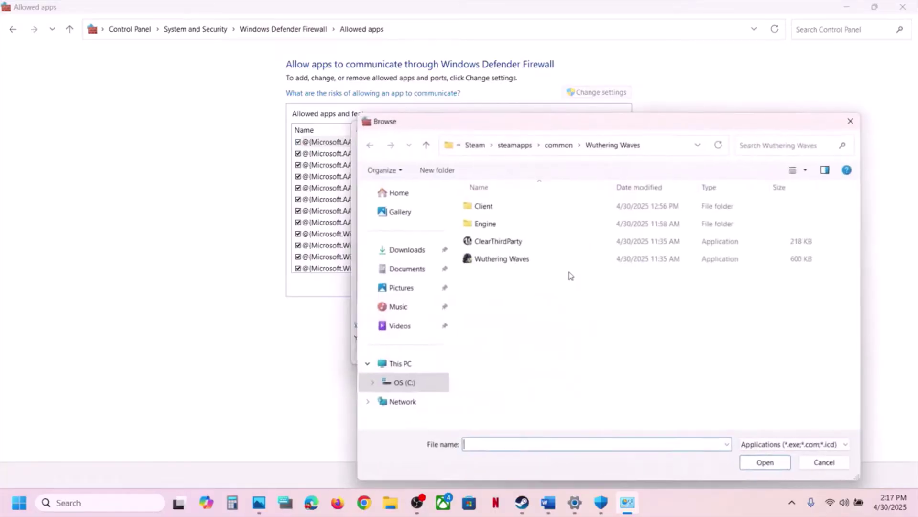
double_click(492, 206)
double_click(494, 207)
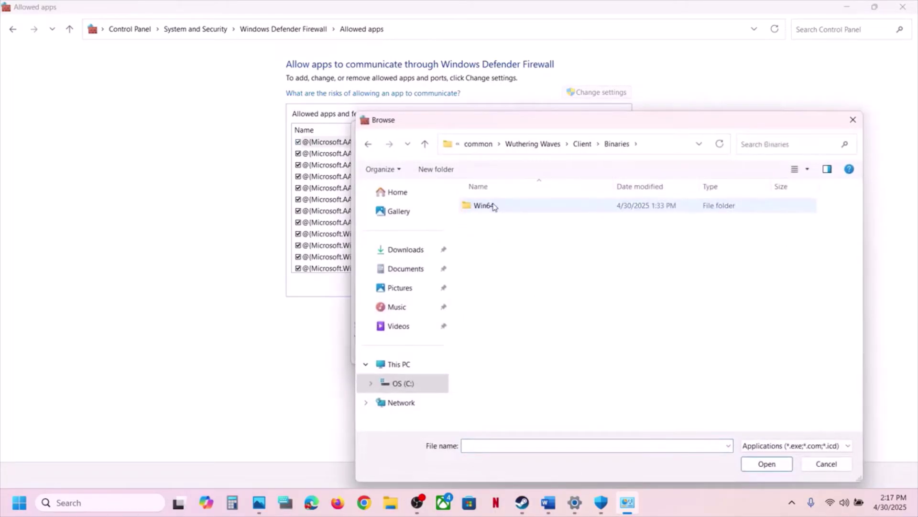
double_click(494, 207)
left_click(520, 364)
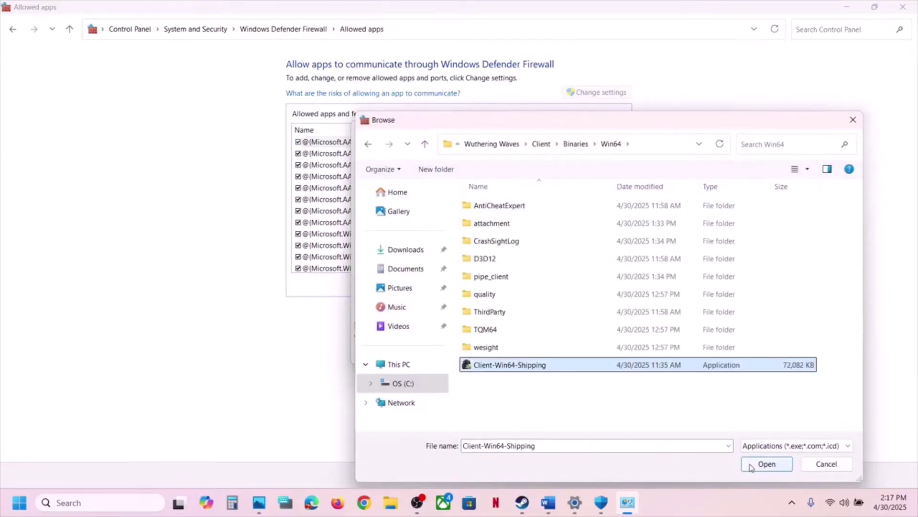
double_click(520, 363)
left_click(496, 357)
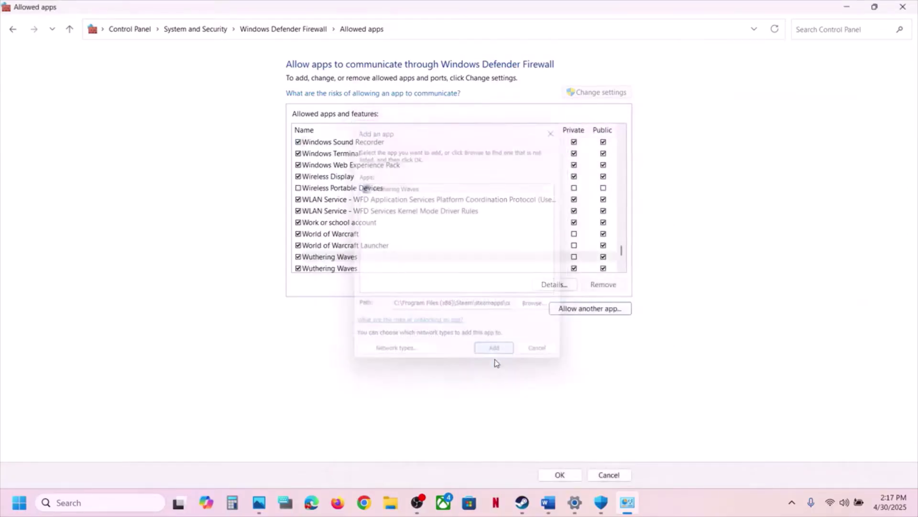
left_click(343, 258)
Step: Close the firewall's allowed apps window, Windows Security and Windows Settings
left_click(909, 10)
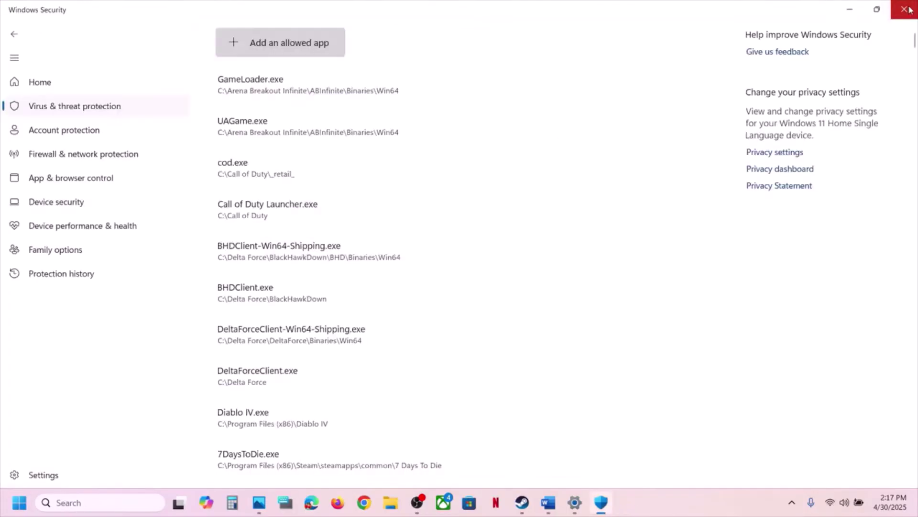
left_click(909, 9)
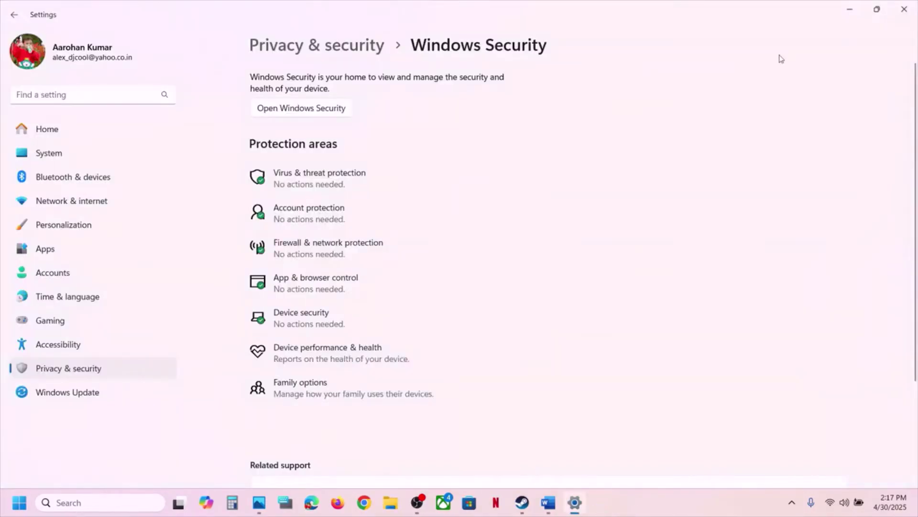
left_click(902, 11)
Step: Switch to the Word document and highlight the Step 7 instructions about running the game from its installation folder
left_click(549, 503)
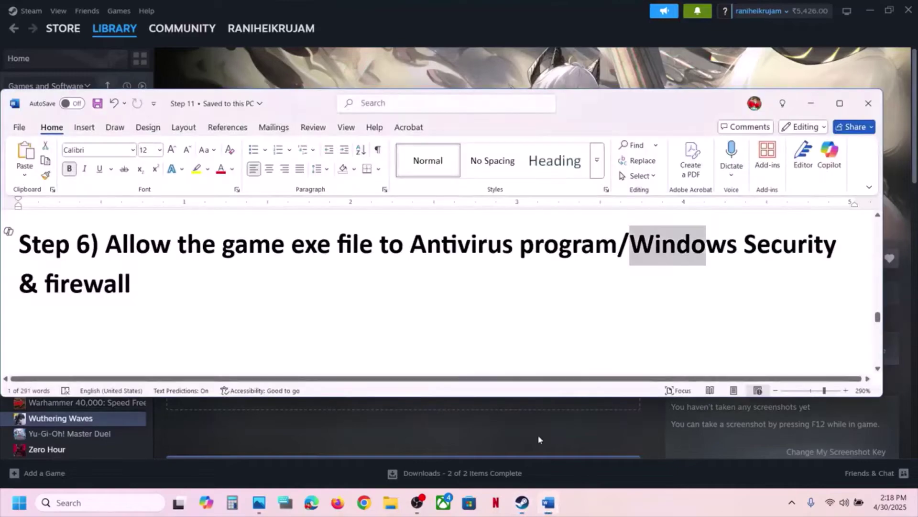
scroll(398, 334, "down", 5)
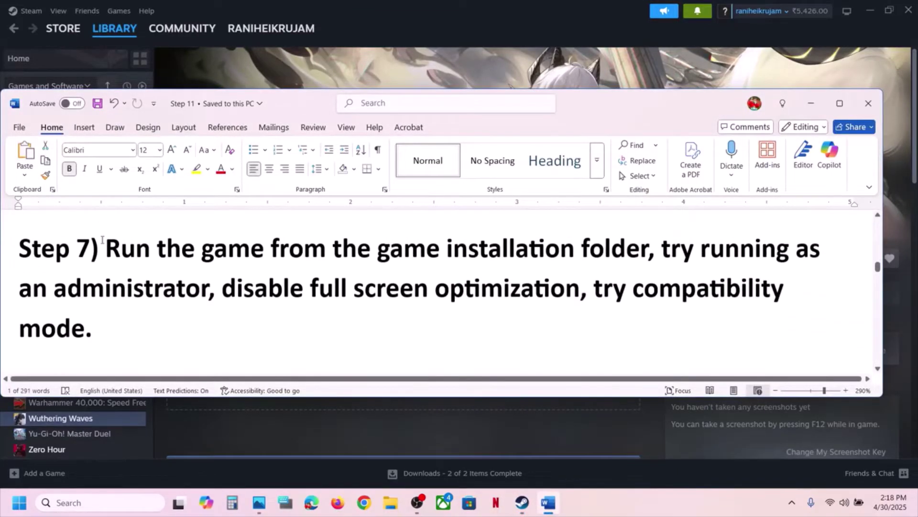
left_click_drag(102, 239, 313, 287)
Step: Switch to Steam and browse the local files of Wuthering Waves from the game library
key("alt+Tab")
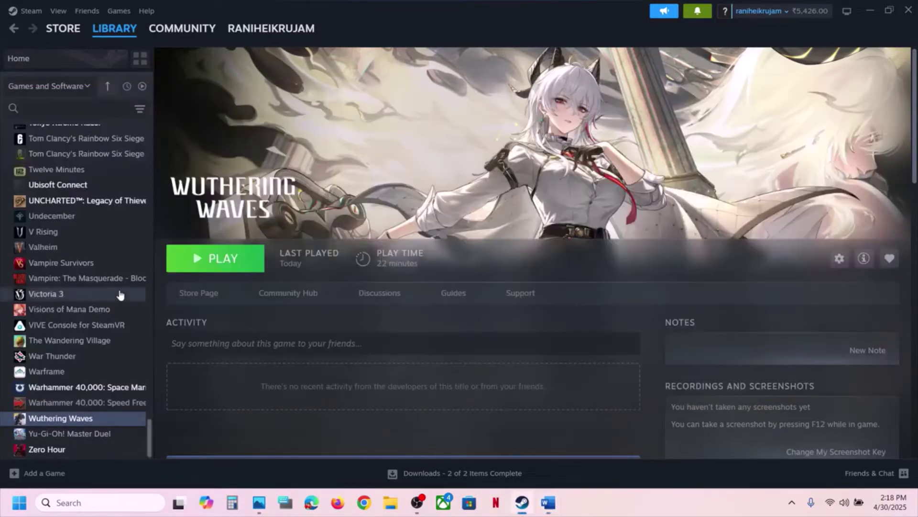
right_click(65, 418)
mouse_move(115, 372)
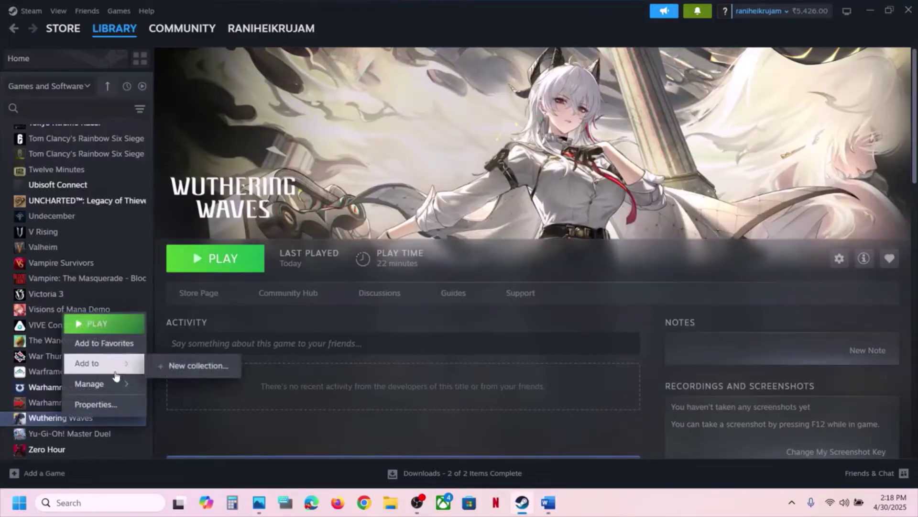
mouse_move(96, 383)
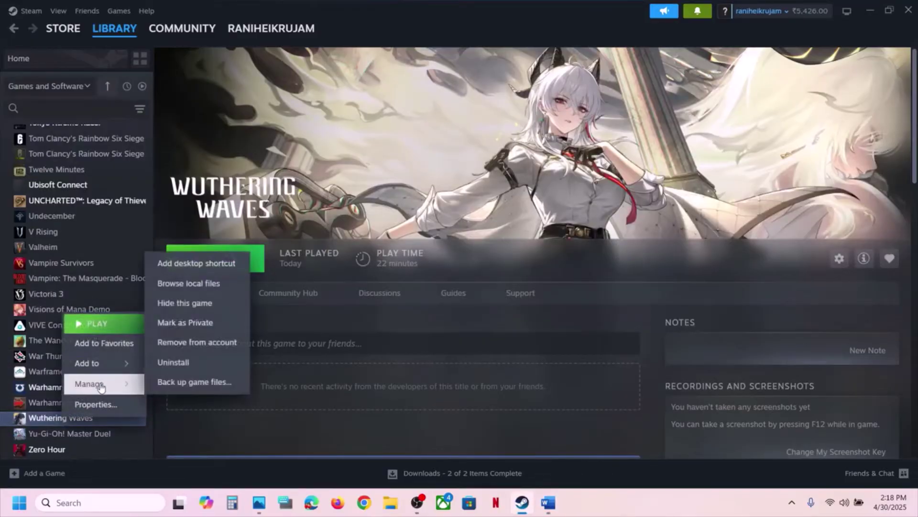
left_click(209, 289)
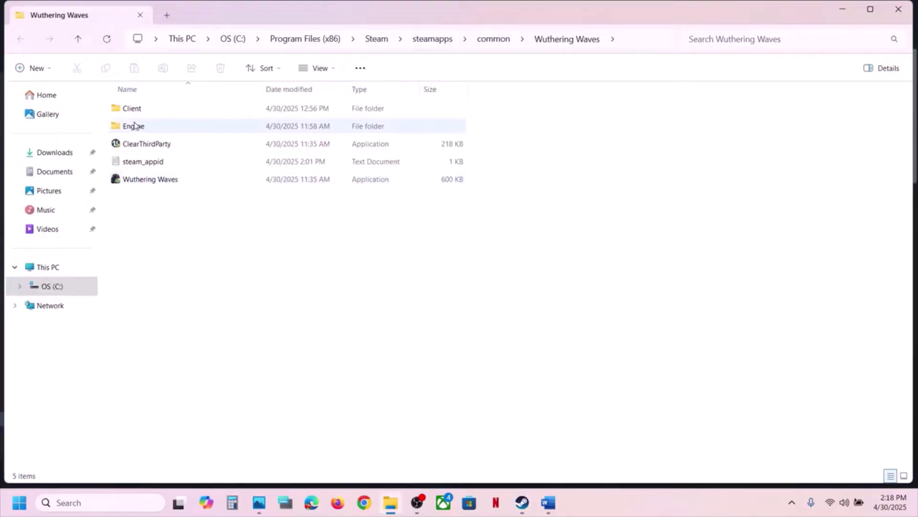
Step: Set the Client-Win64-Shipping application in the Client\Binaries\Win64 folder to run as an administrator
double_click(132, 109)
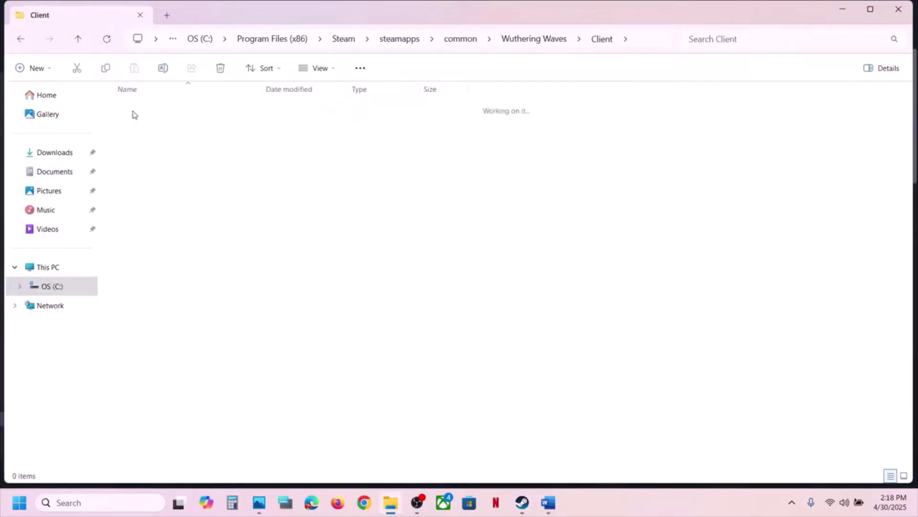
double_click(133, 109)
double_click(133, 110)
left_click(164, 267)
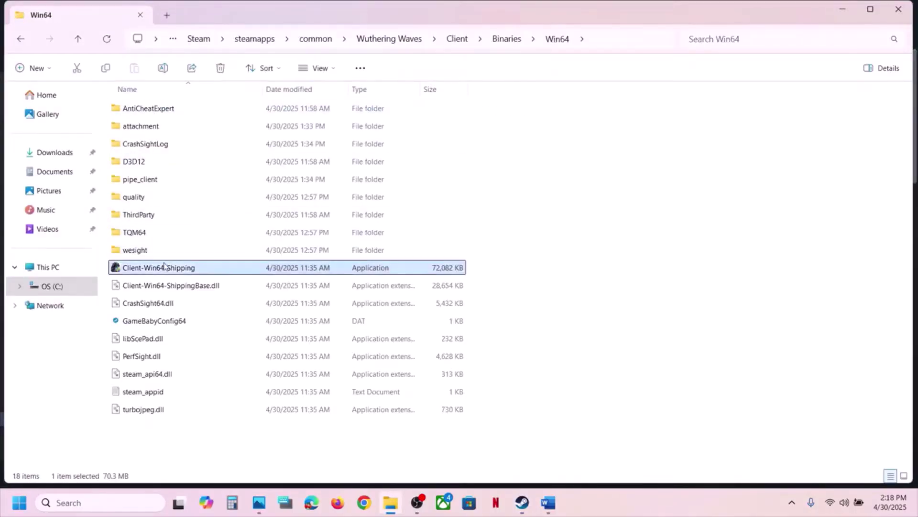
right_click(165, 267)
left_click(215, 314)
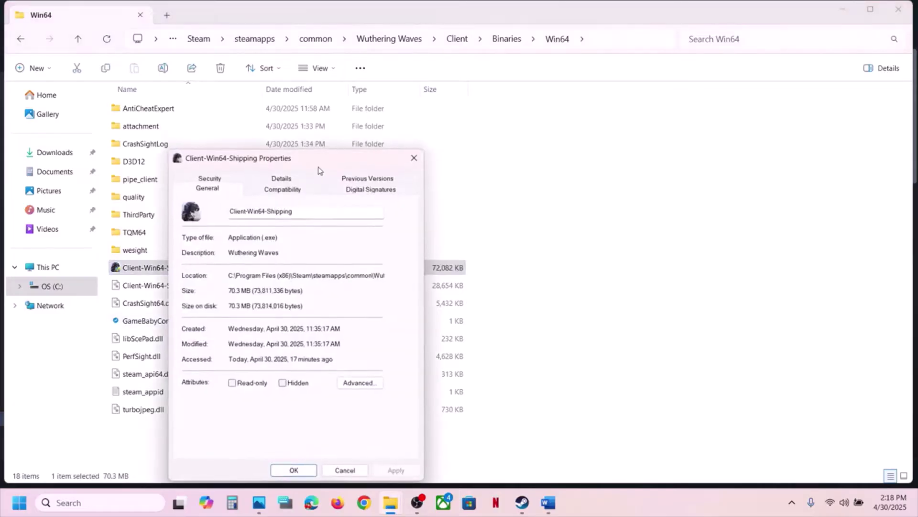
left_click(276, 190)
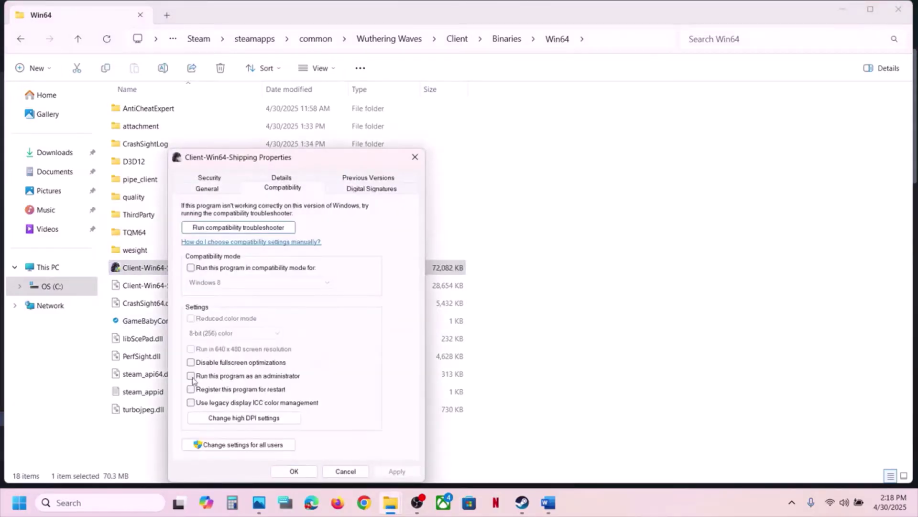
left_click(396, 471)
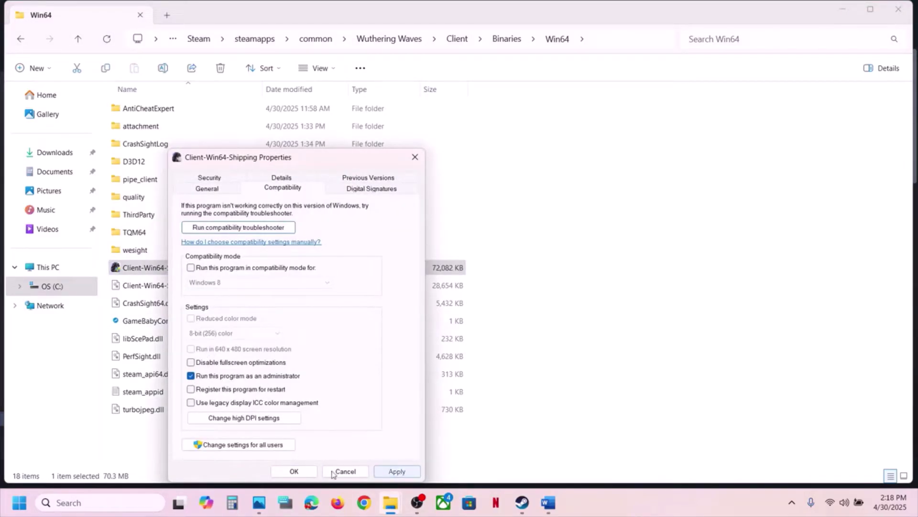
left_click(293, 470)
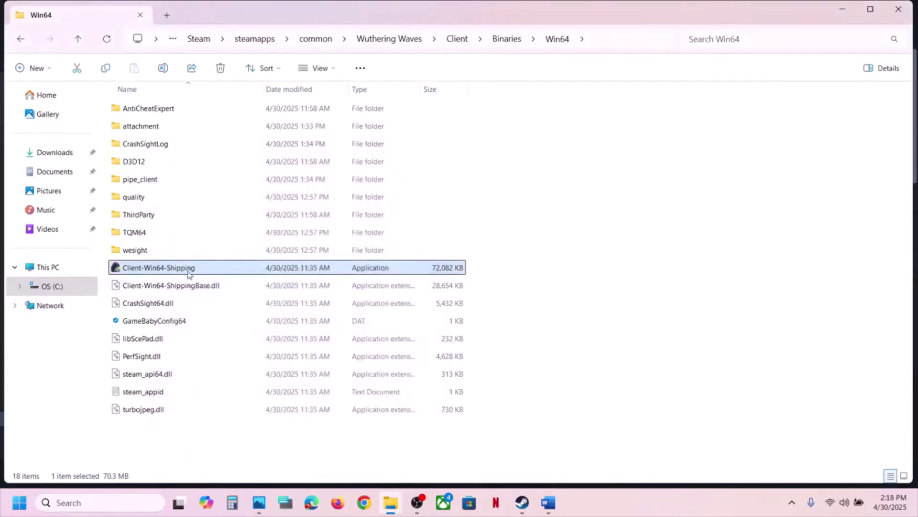
Step: Set Client-Win64-Shipping to run in compatibility mode for Windows 7 with fullscreen optimizations disabled
right_click(189, 273)
left_click(233, 313)
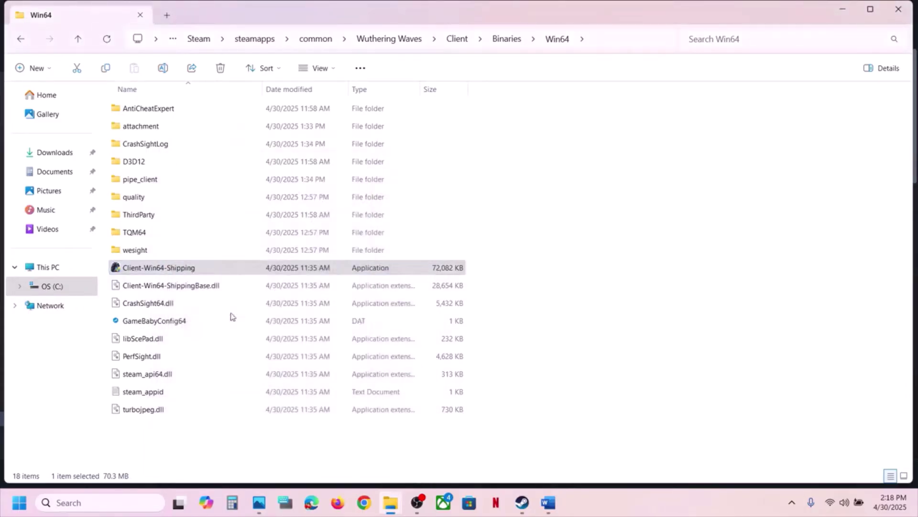
left_click(290, 189)
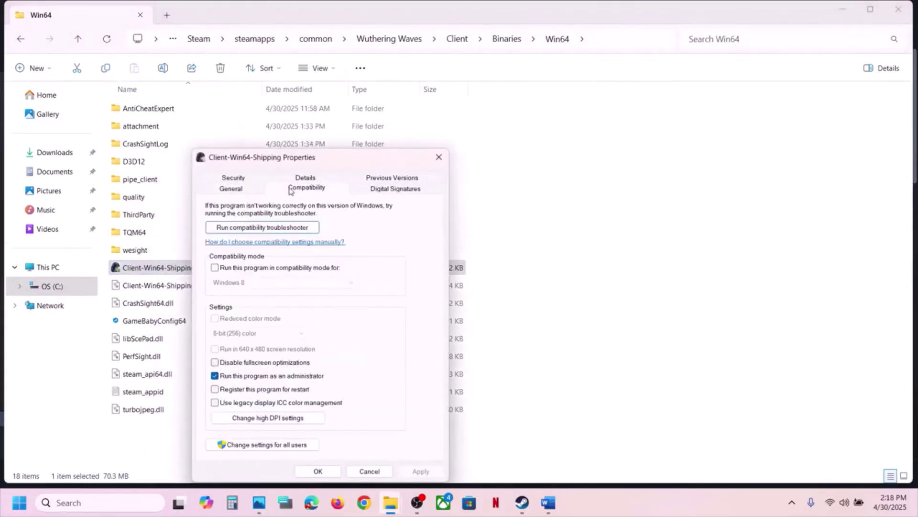
left_click(215, 270)
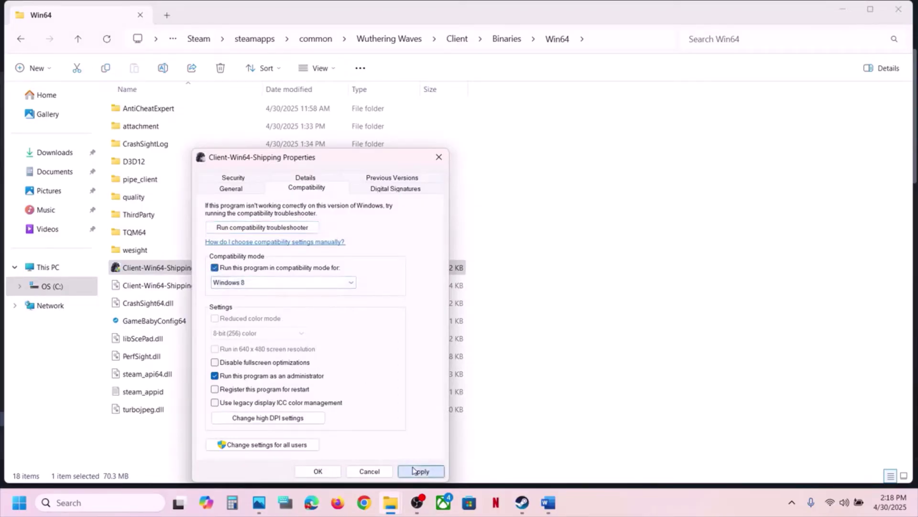
left_click(320, 284)
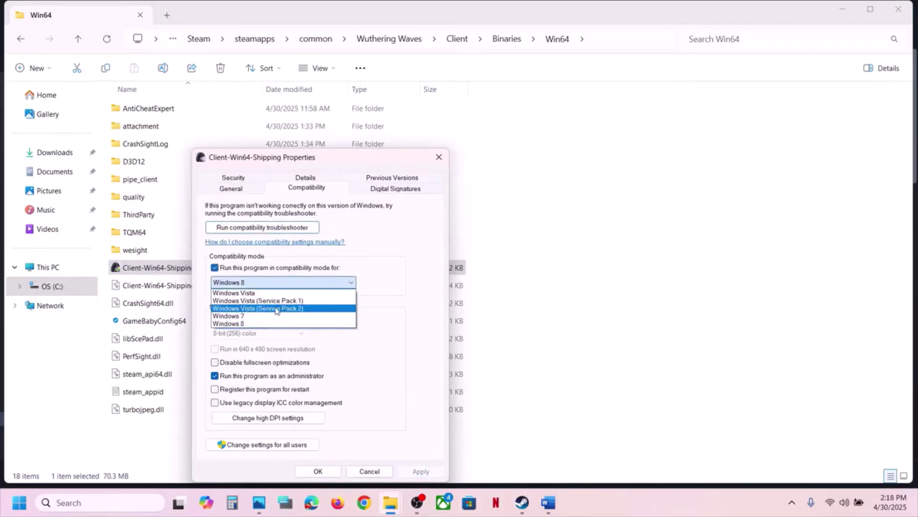
left_click(257, 317)
left_click(427, 472)
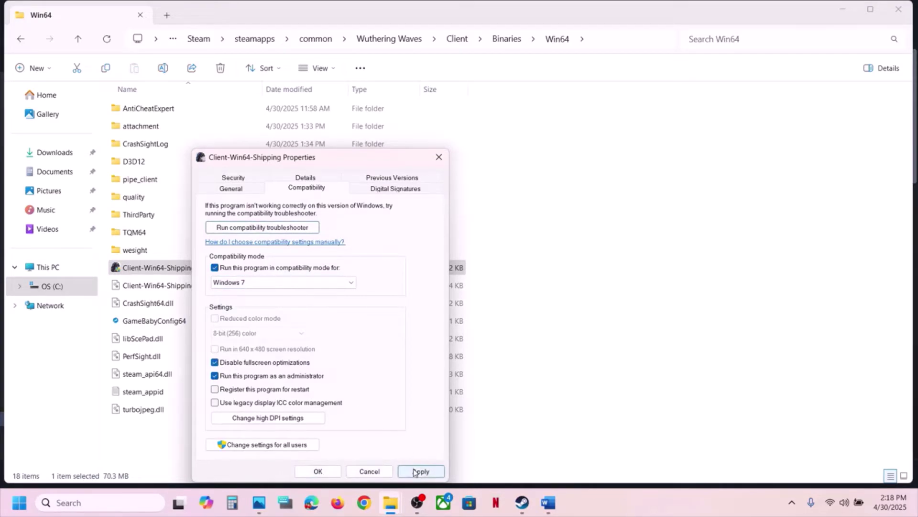
left_click(320, 472)
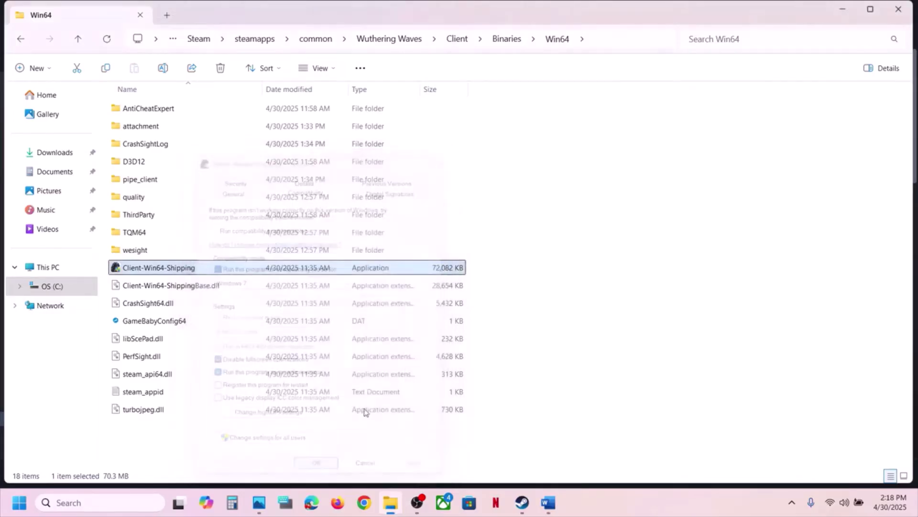
Step: Return to the main Wuthering Waves installation folder and select the Wuthering Waves application
left_click(82, 44)
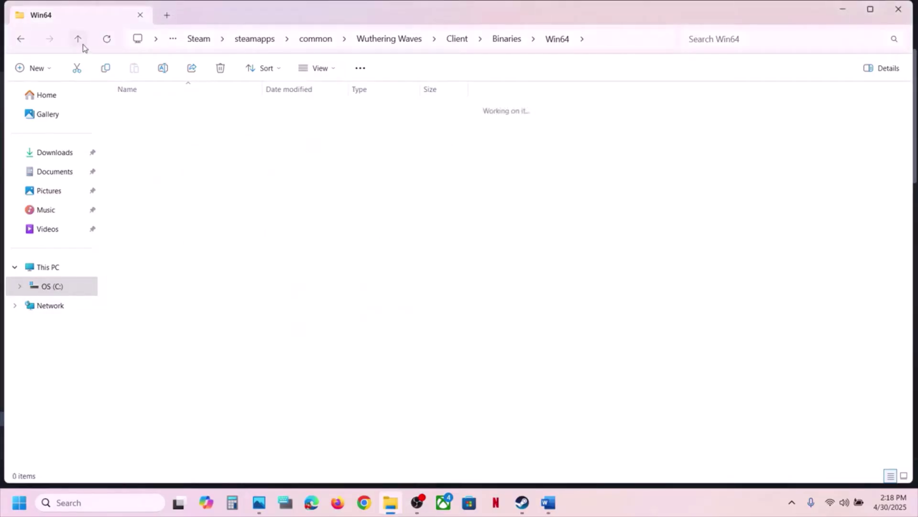
left_click(83, 44)
left_click(82, 45)
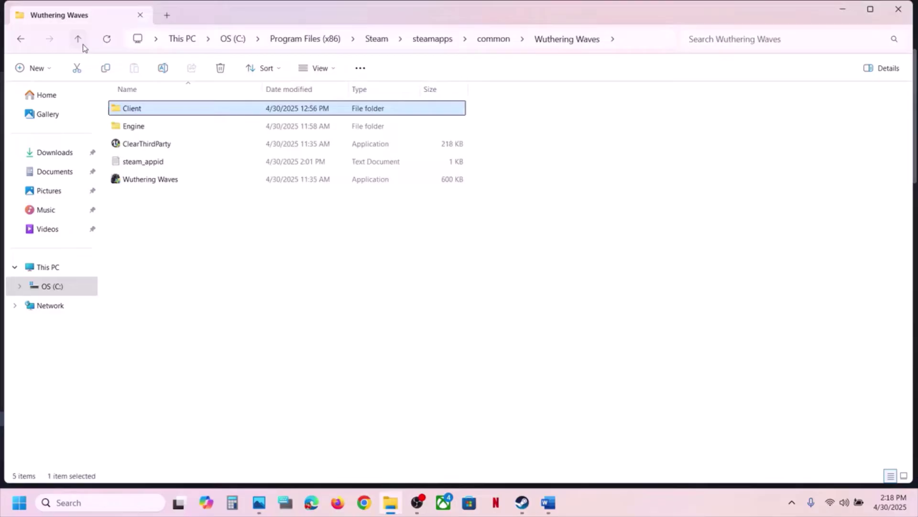
left_click(152, 179)
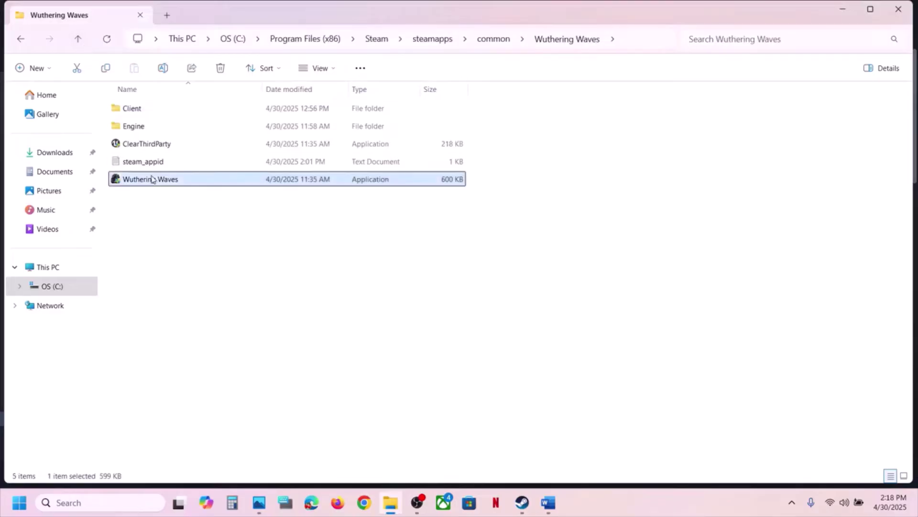
Step: Clear the compatibility mode, fullscreen optimization and administrator options of Client-Win64-Shipping in the Client\Binaries\Win64 folder
double_click(149, 116)
double_click(145, 114)
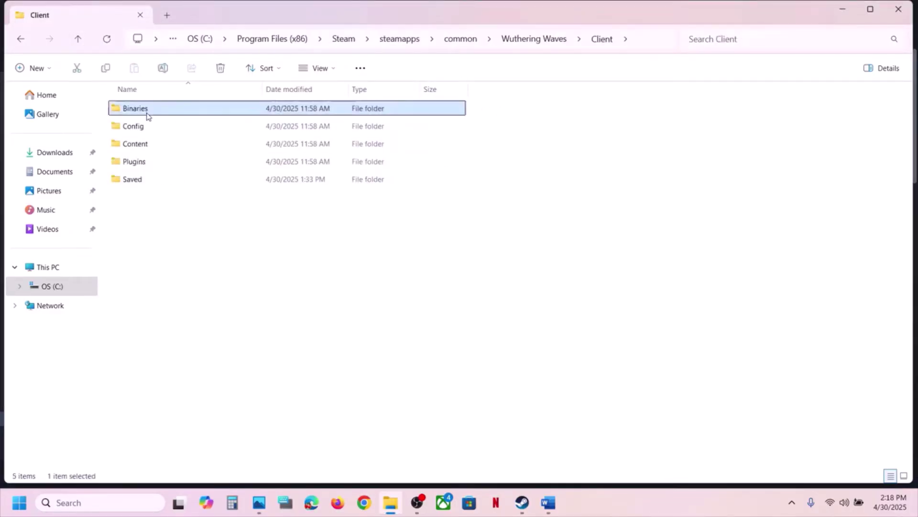
double_click(148, 111)
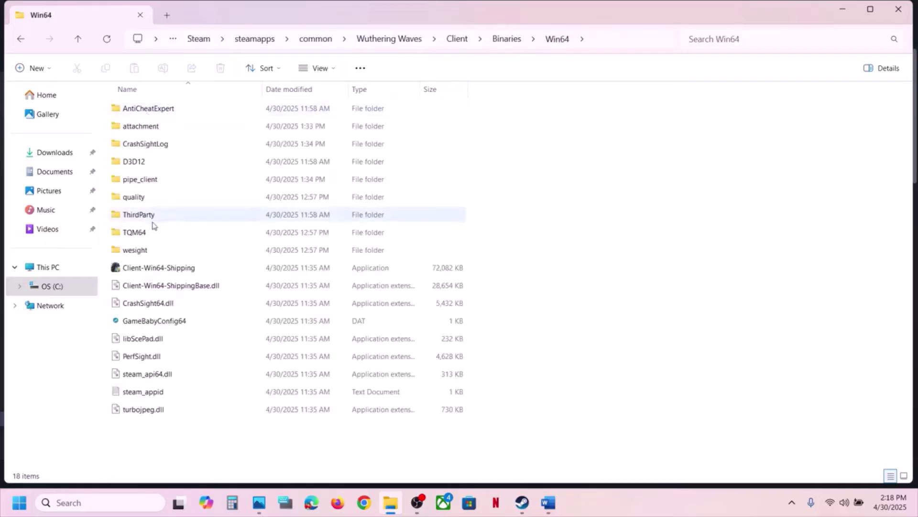
left_click(122, 267)
right_click(122, 267)
left_click(170, 312)
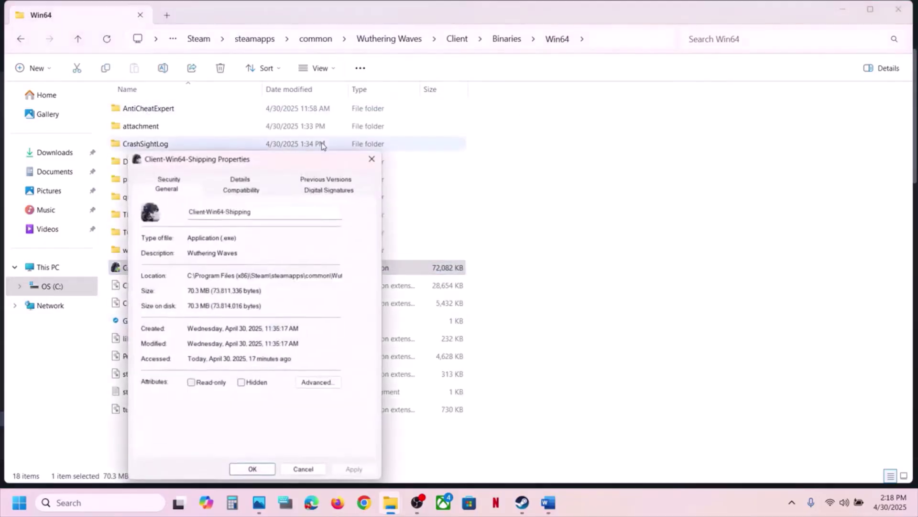
left_click(247, 186)
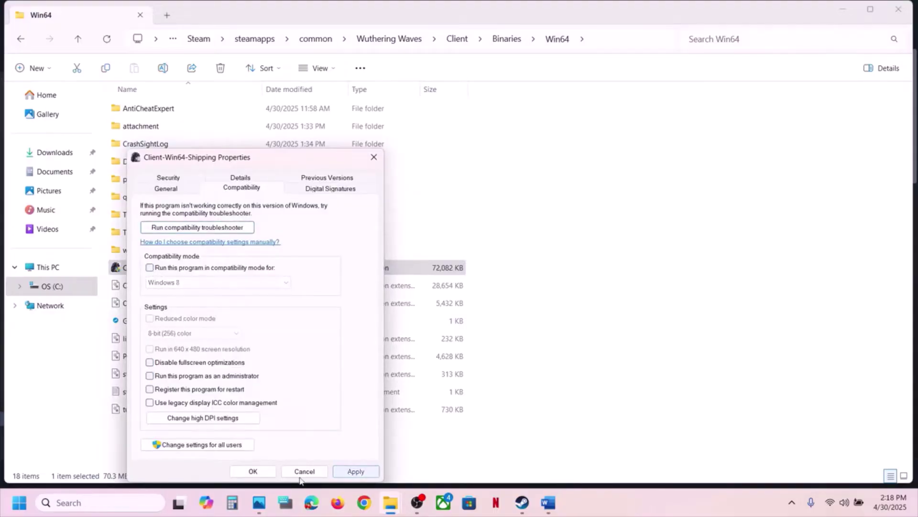
left_click(252, 471)
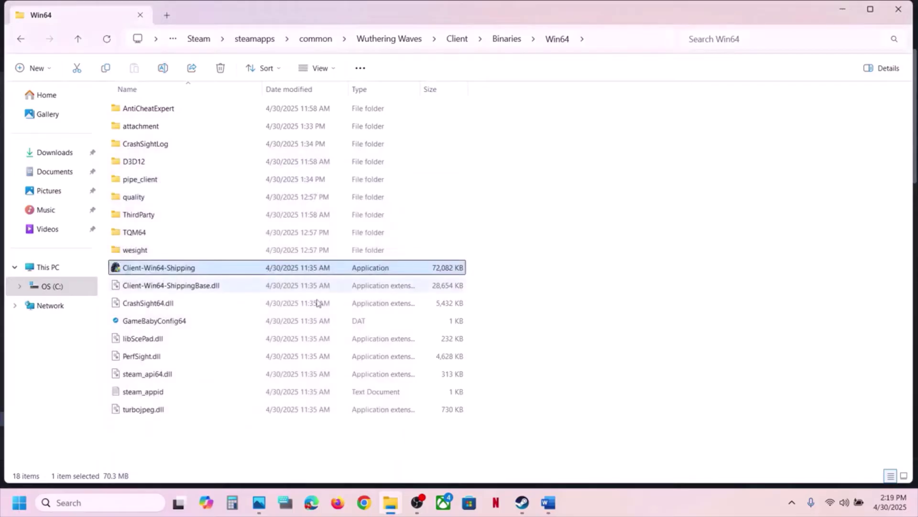
Step: Switch to the Word document and read the Step 8 instructions on overclocking tools and overlay apps
left_click(548, 502)
scroll(382, 323, "down", 3)
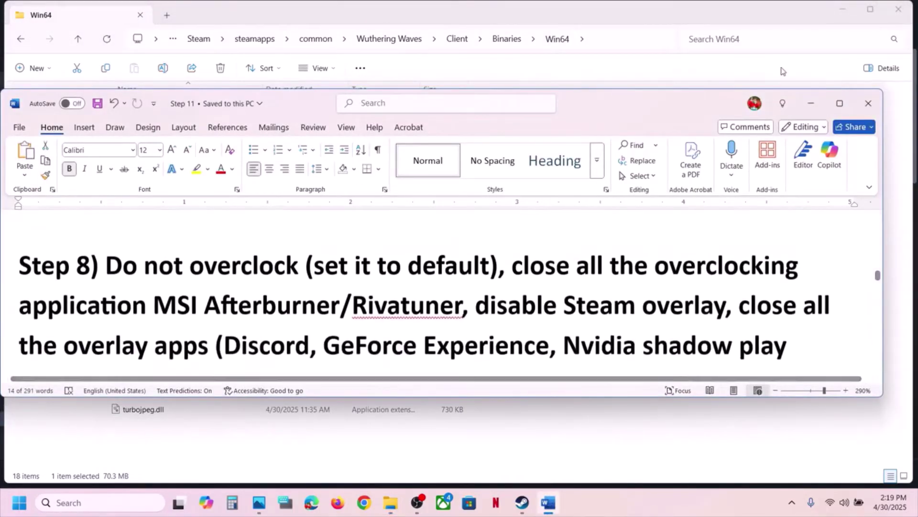
left_click(840, 104)
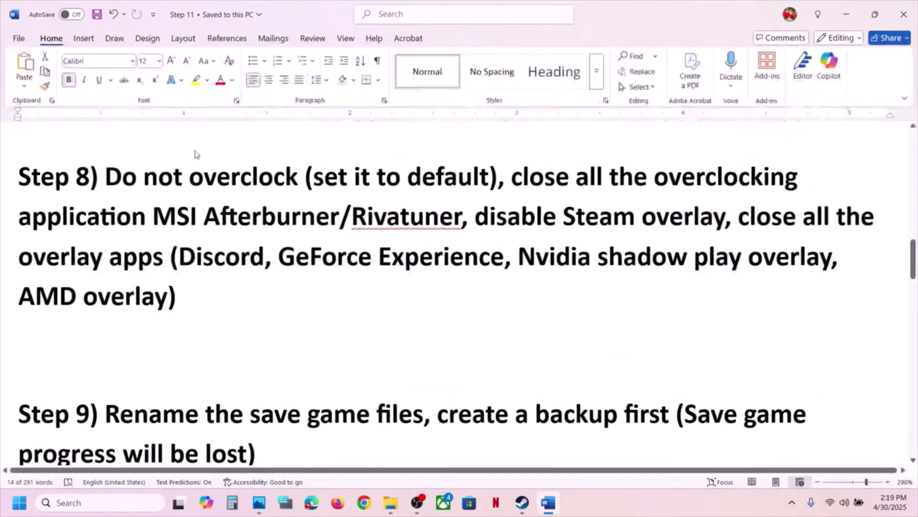
scroll(149, 267, "up", 2)
left_click(173, 260)
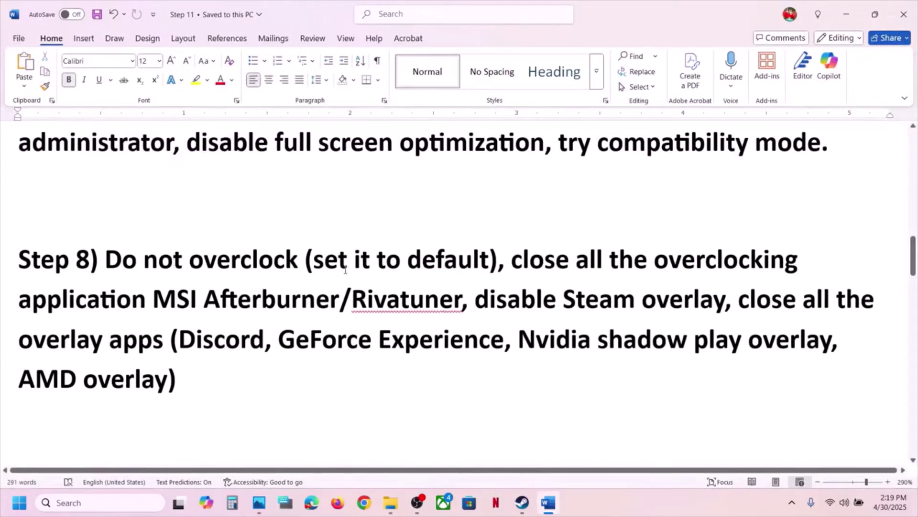
left_click_drag(346, 269, 269, 299)
left_click_drag(333, 300, 370, 302)
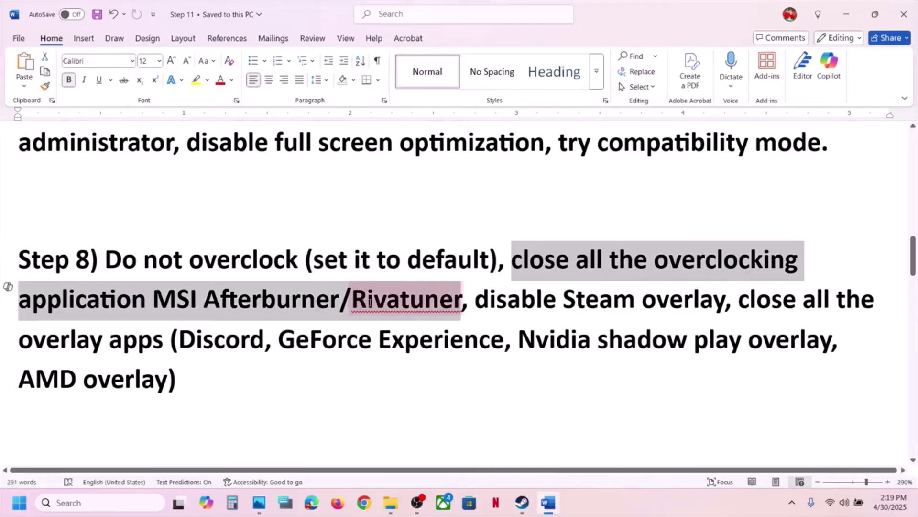
left_click(412, 302)
left_click_drag(545, 266, 758, 276)
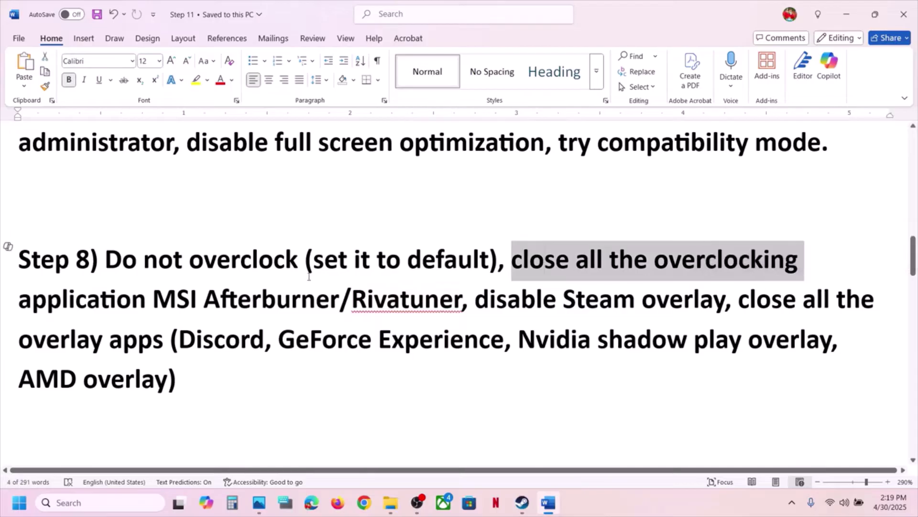
left_click_drag(312, 264, 488, 264)
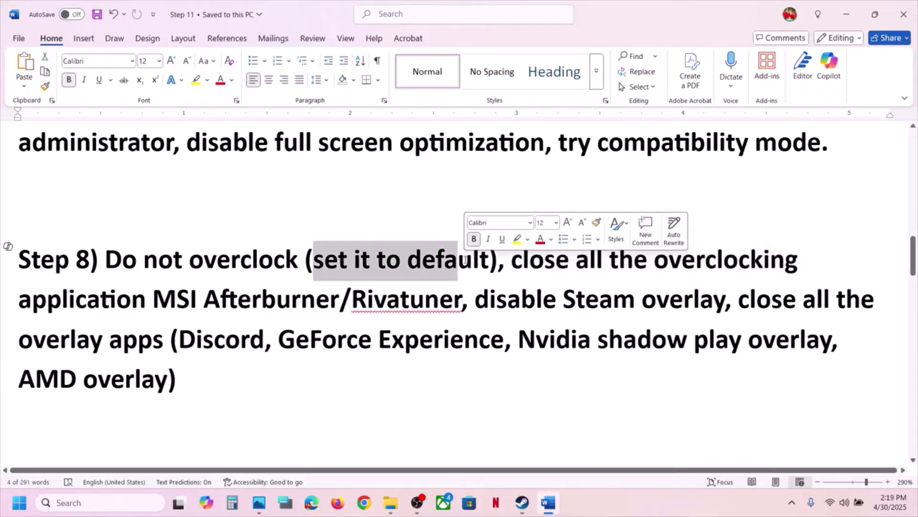
left_click_drag(476, 300, 641, 301)
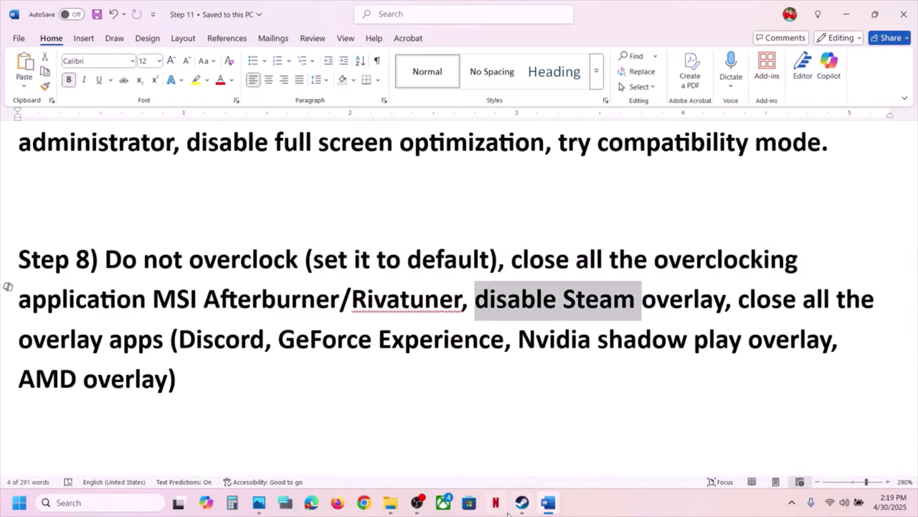
Step: Switch to Steam and turn off the in-game Steam Overlay in the properties of Wuthering Waves
left_click(495, 502)
left_click(522, 502)
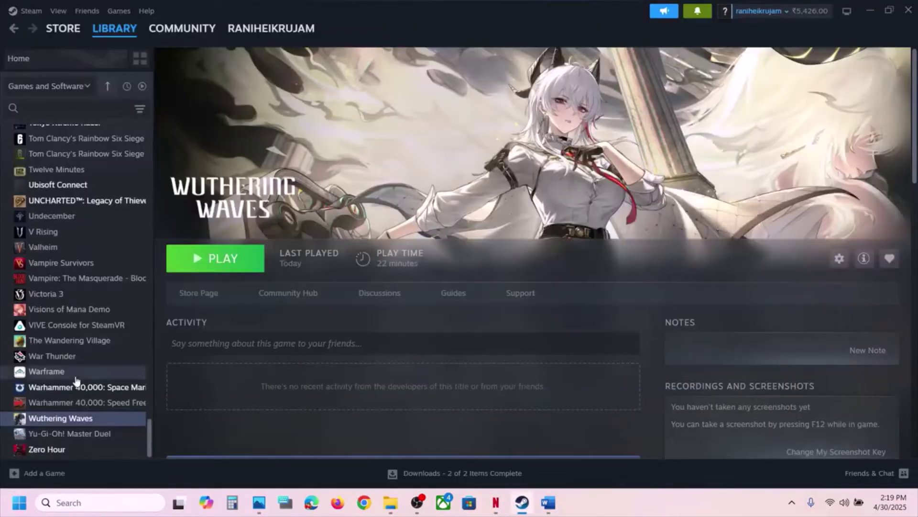
right_click(66, 417)
left_click(104, 410)
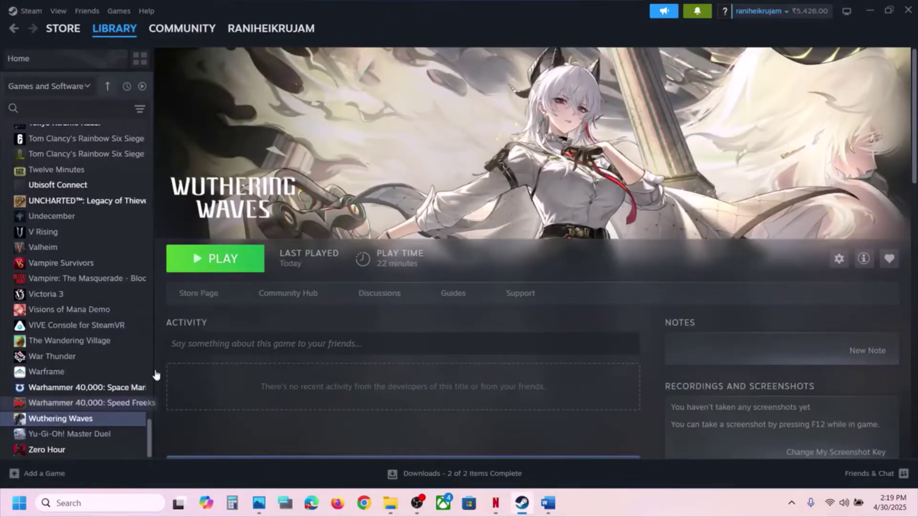
left_click(677, 124)
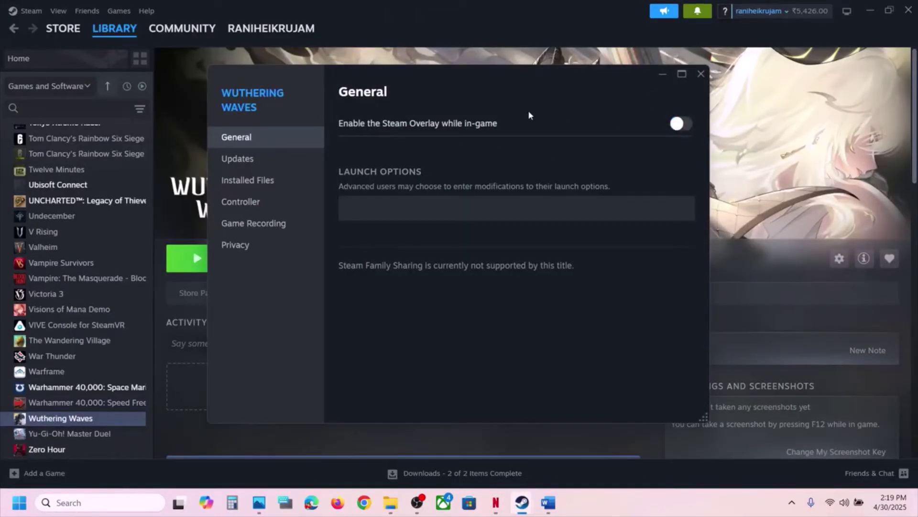
left_click(701, 74)
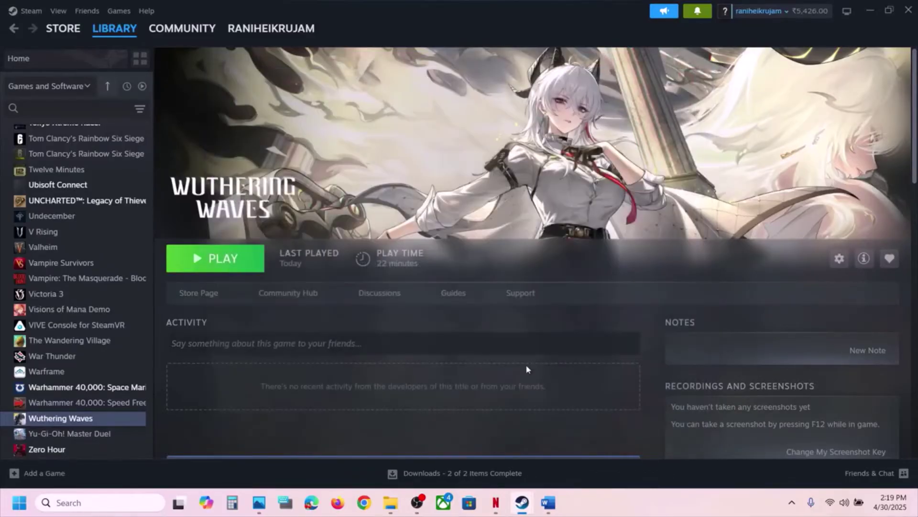
Step: Set the launch options of Wuthering Waves to -dx12
right_click(82, 419)
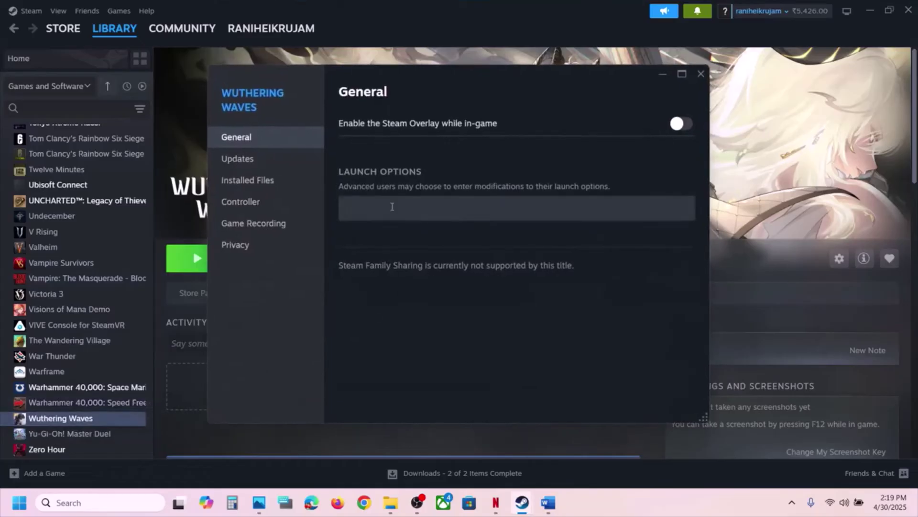
left_click(385, 206)
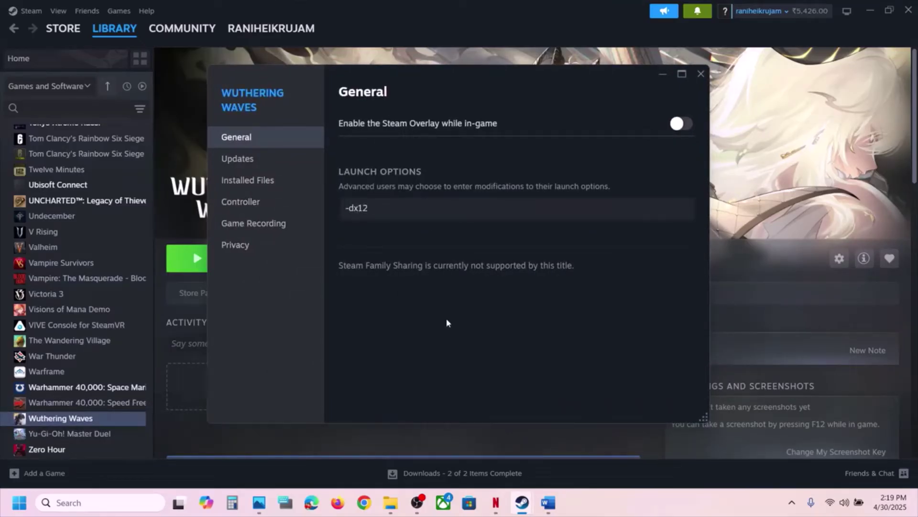
left_click(700, 74)
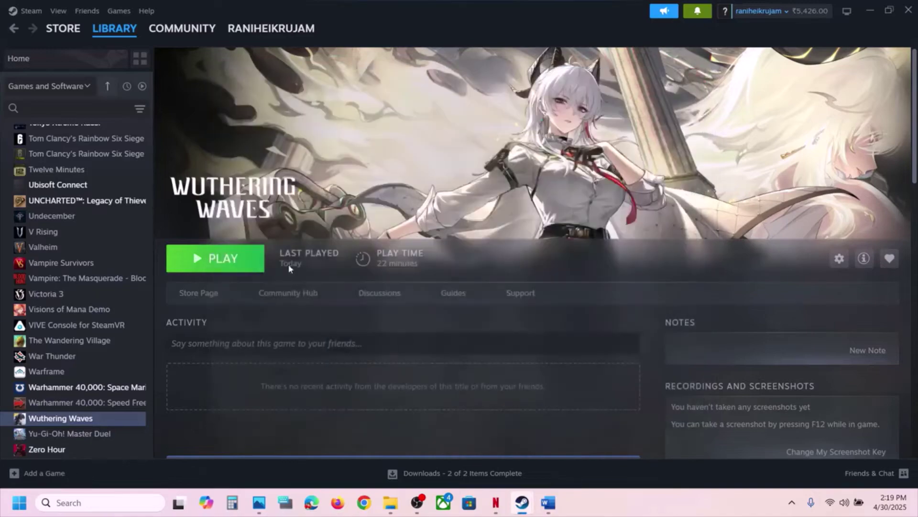
Step: Replace the -dx12 launch option of Wuthering Waves with another DirectX option and close its properties
right_click(68, 419)
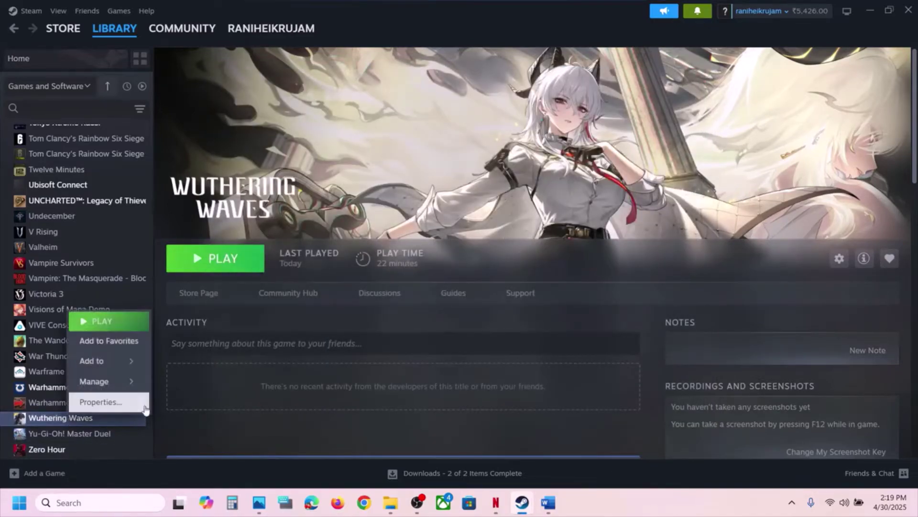
left_click(137, 402)
triple_click(400, 205)
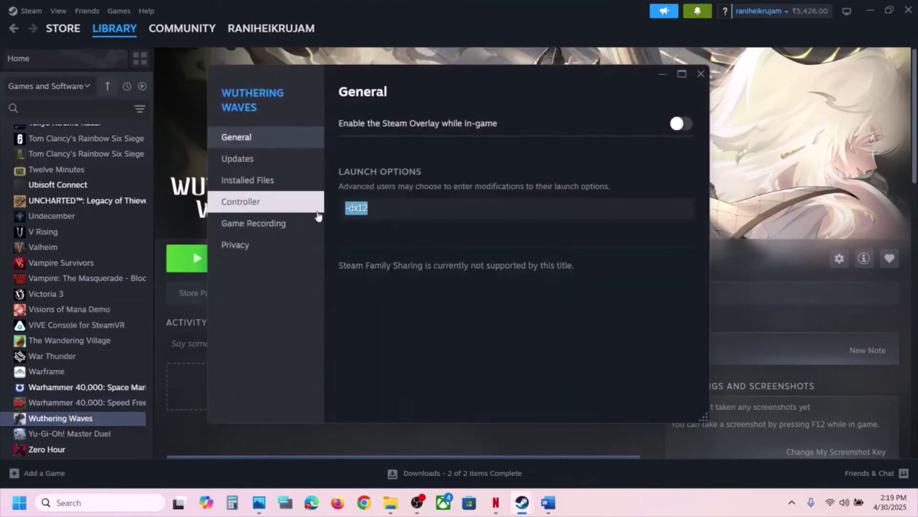
type("-d")
left_click(701, 73)
Step: Return to the Word document and read Step 9 about renaming the save game files
left_click(546, 500)
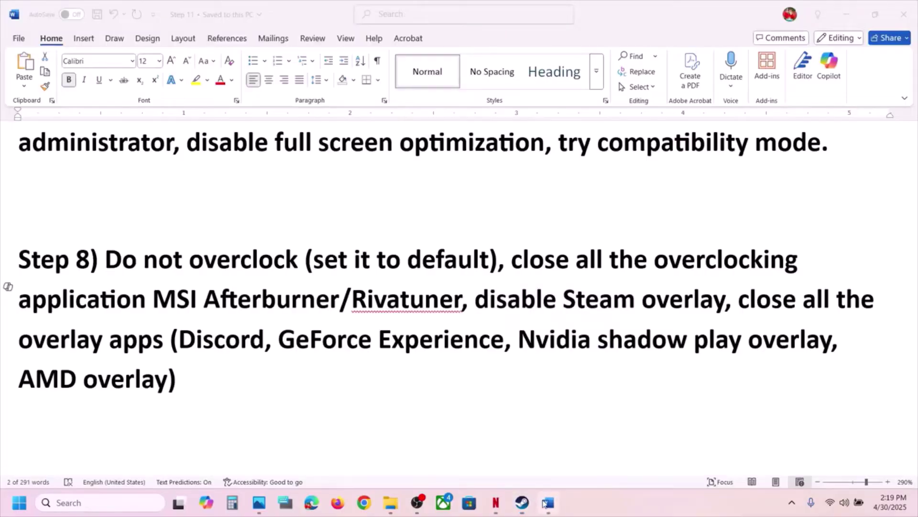
scroll(445, 352, "down", 4)
scroll(445, 351, "down", 1)
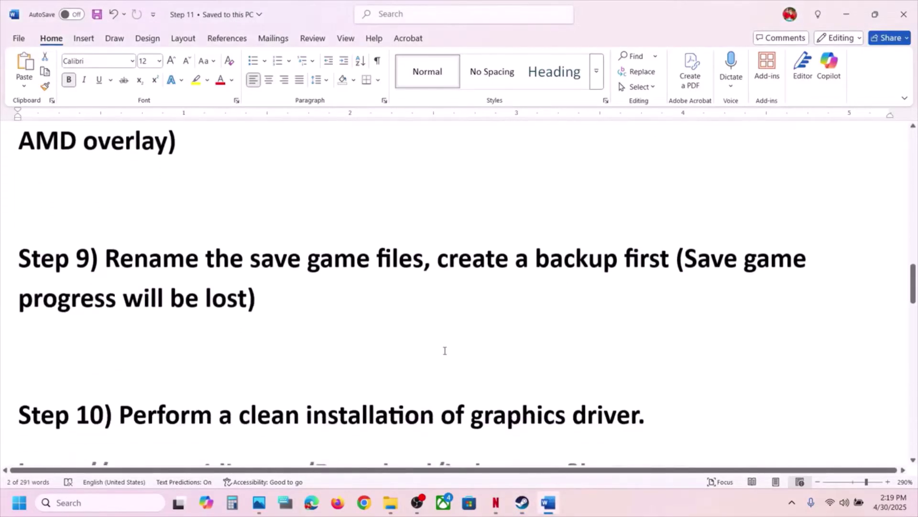
scroll(444, 350, "up", 2)
left_click_drag(149, 371, 390, 378)
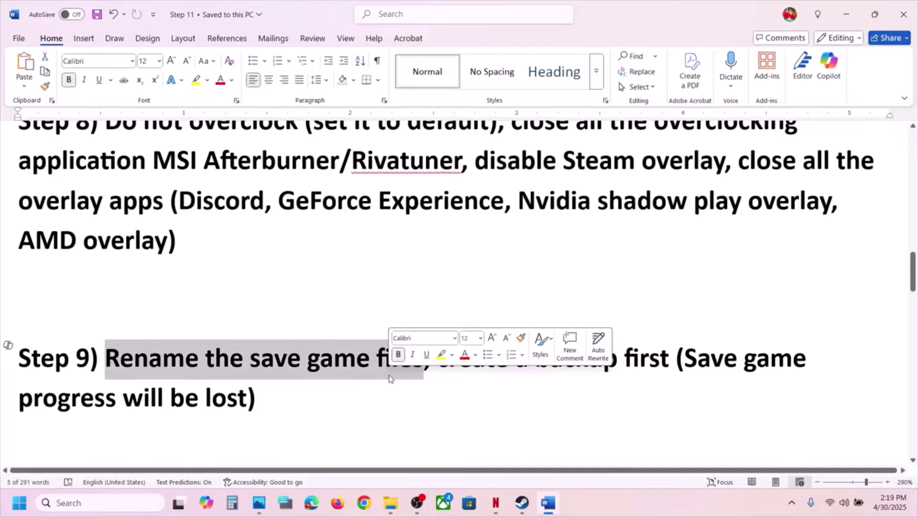
scroll(483, 262, "up", 3)
Step: Append ", -dx11/-dx12" to the end of the Step 8 text after "AMD overlay)" and save the document
left_click(521, 294)
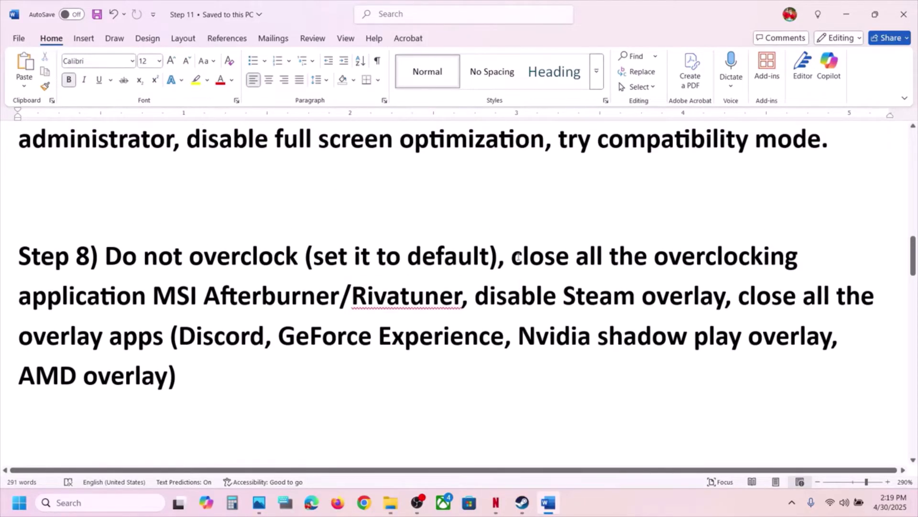
scroll(287, 311, "down", 1)
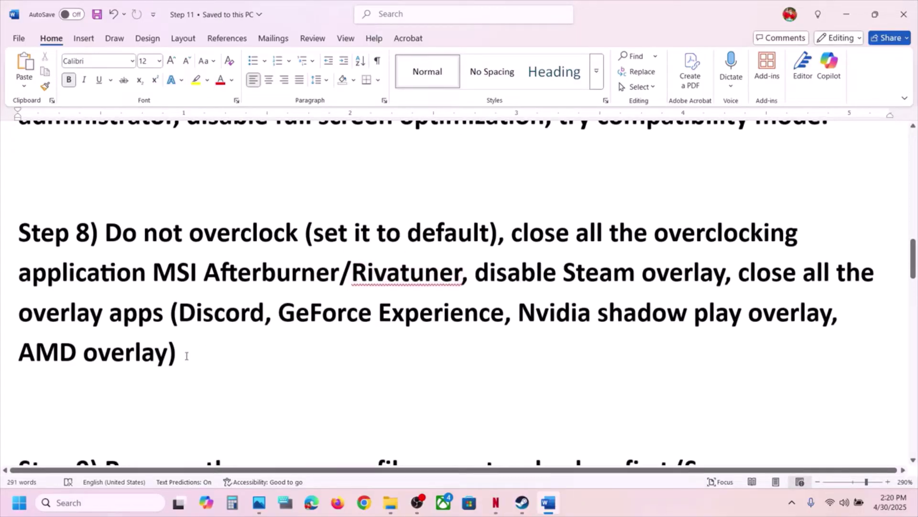
type(",")
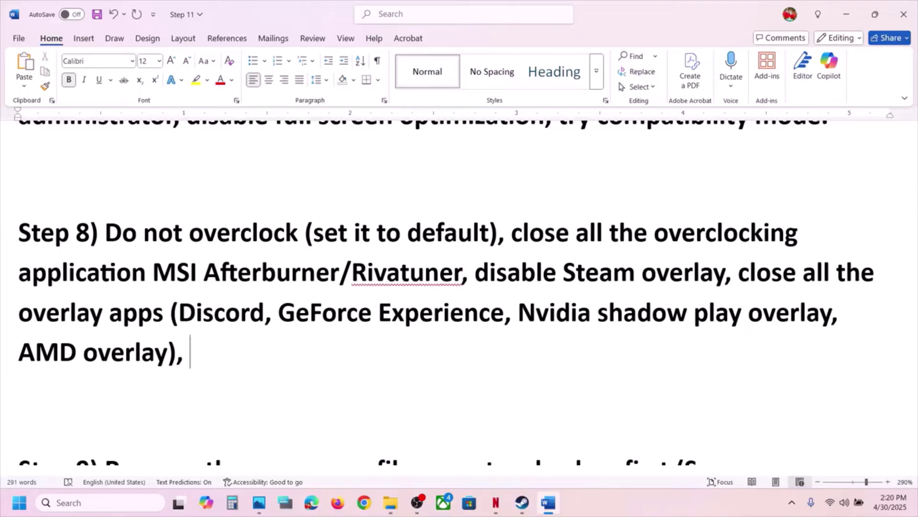
type(" -dx11")
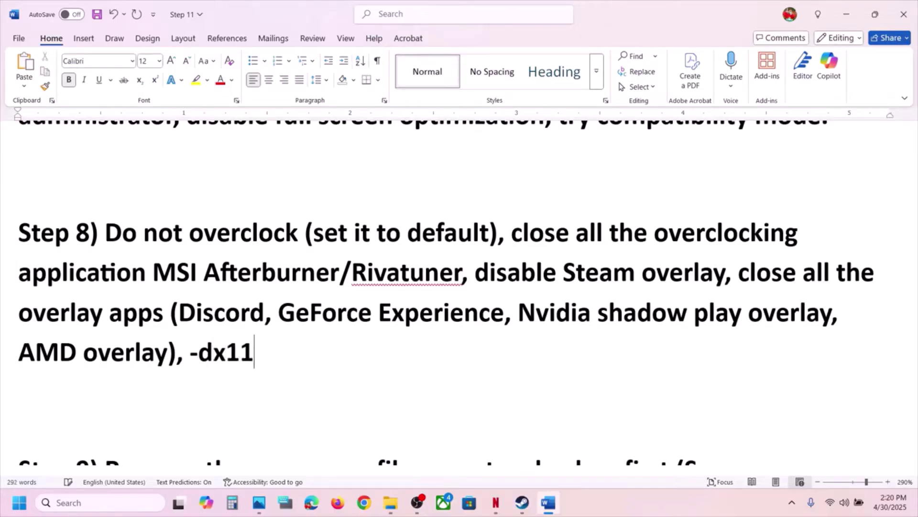
type("/-dx")
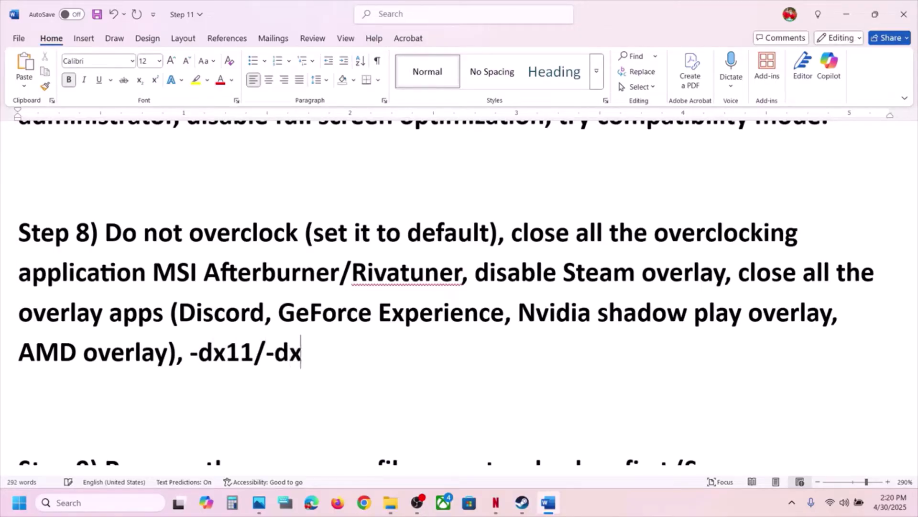
type("12")
key("ctrl+s")
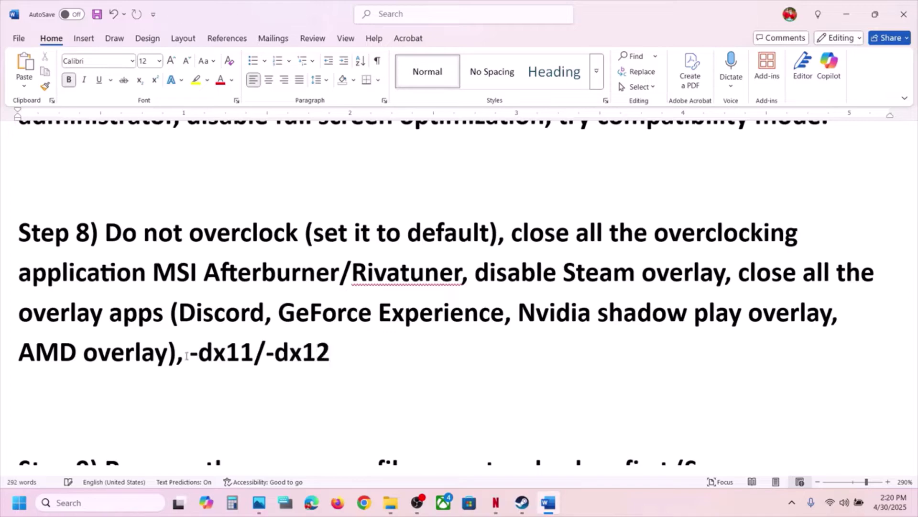
Step: Read the overlay apps listed in Step 8 and check the system tray for background apps that can be exited
left_click(296, 326)
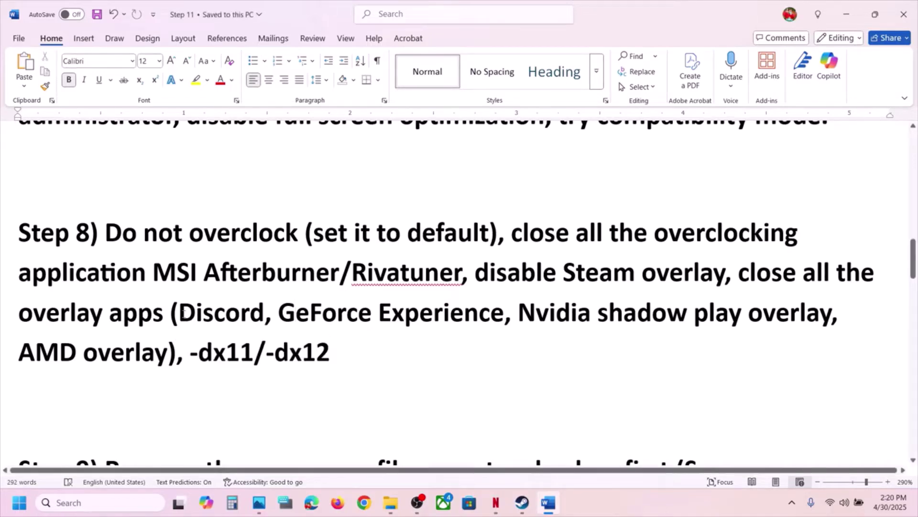
left_click_drag(222, 313, 259, 314)
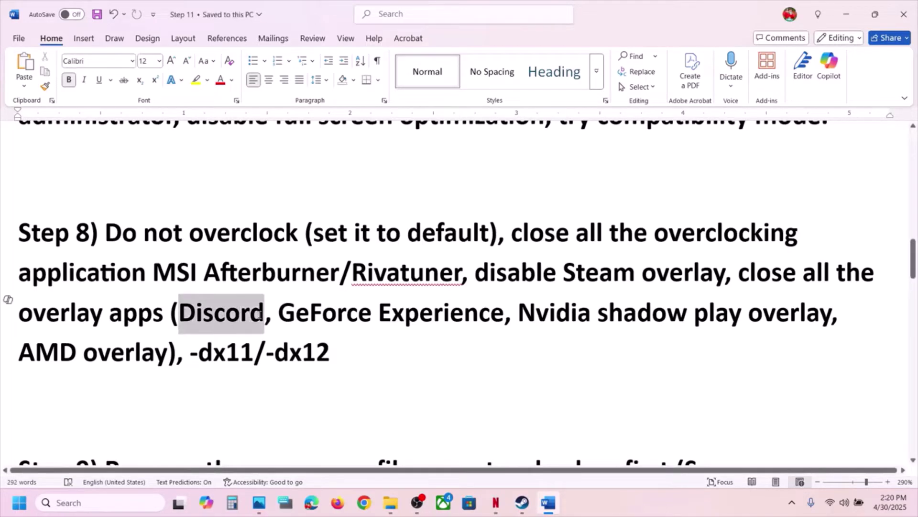
left_click(247, 316)
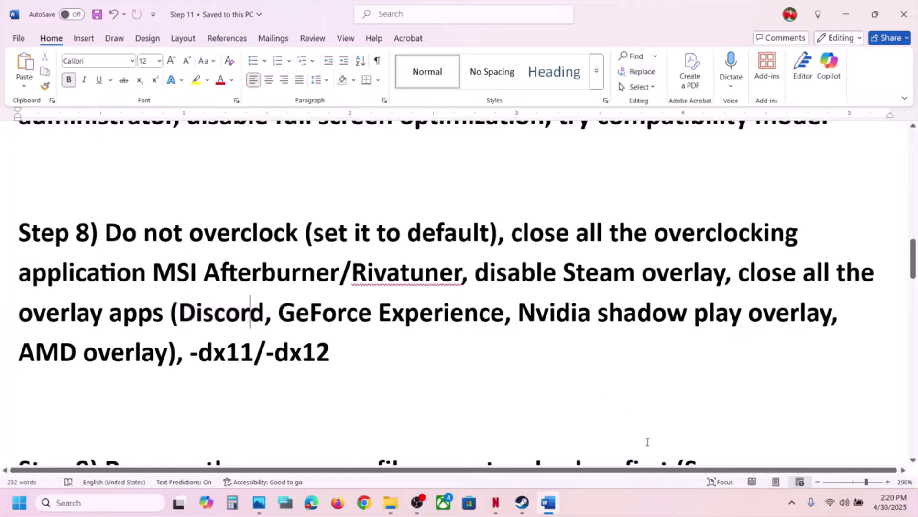
left_click(792, 511)
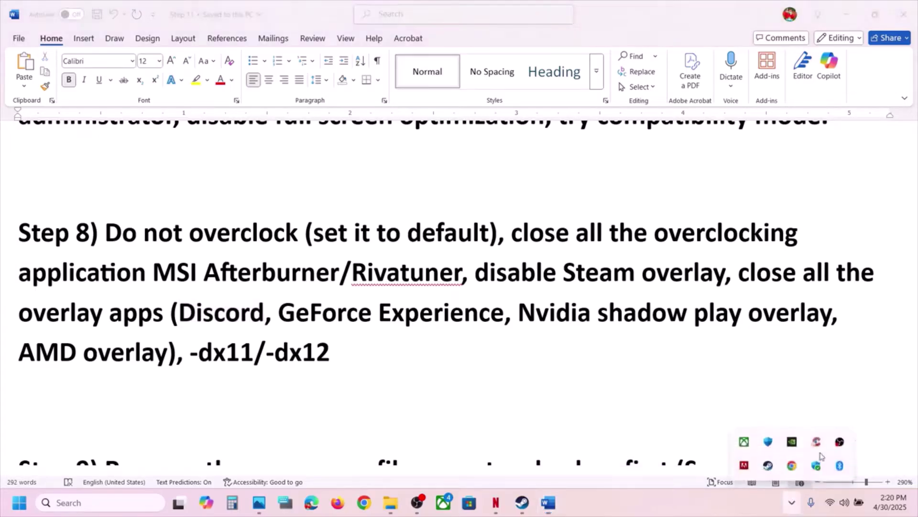
right_click(816, 441)
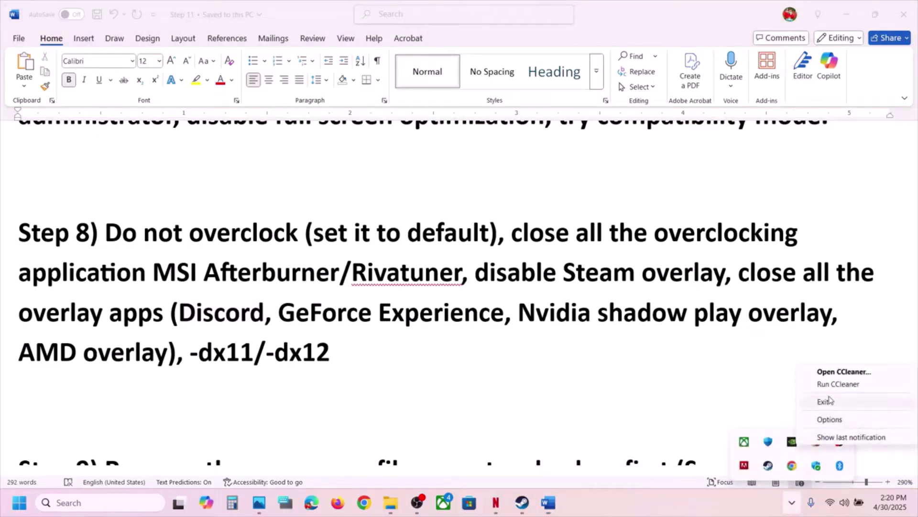
left_click(454, 352)
left_click(249, 315)
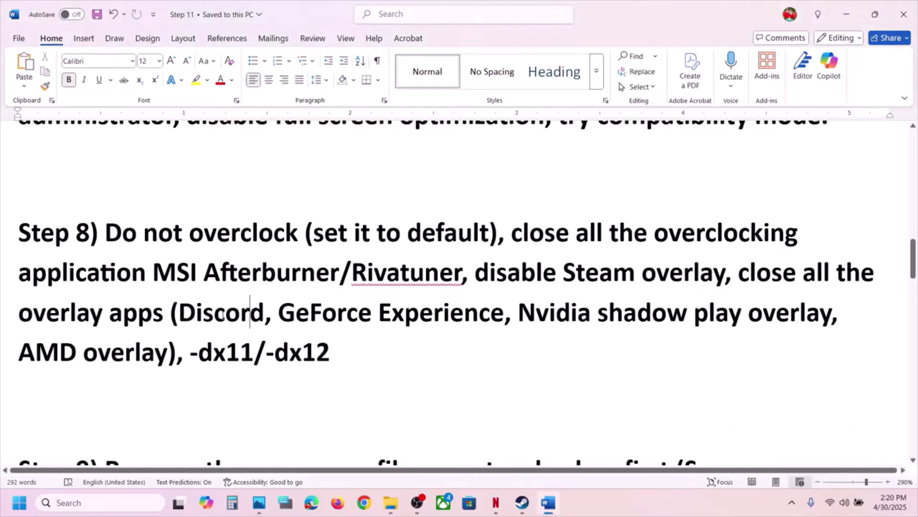
key("Left")
key("Left")
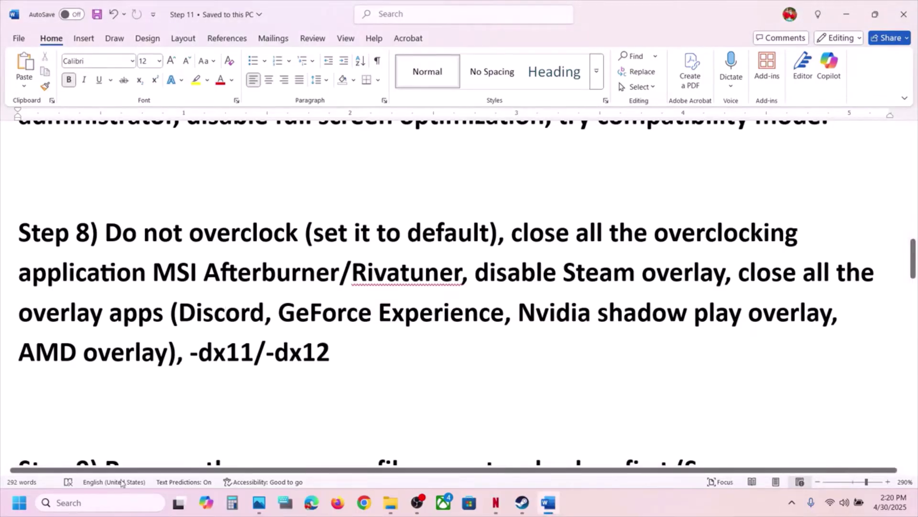
Step: Open the NVIDIA App, check the NVIDIA overlay option in its feature settings, and close the app
left_click(109, 510)
type("nvid")
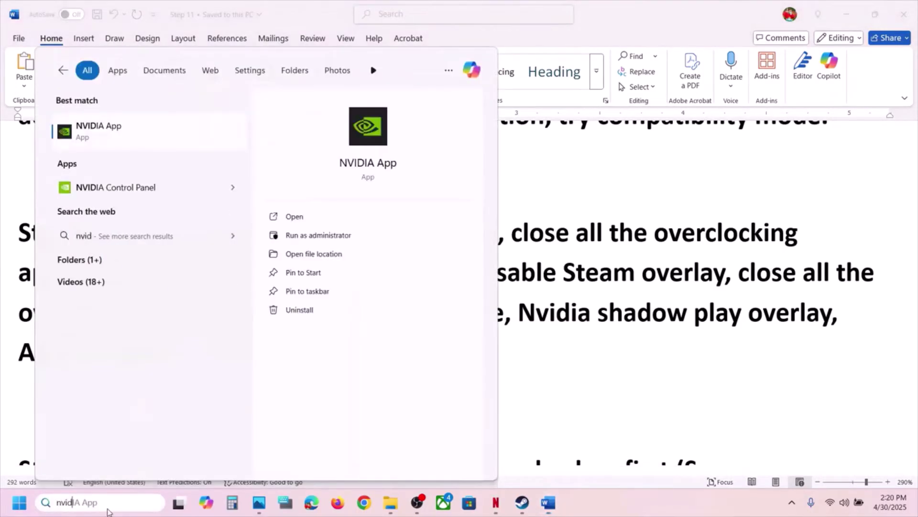
key("Return")
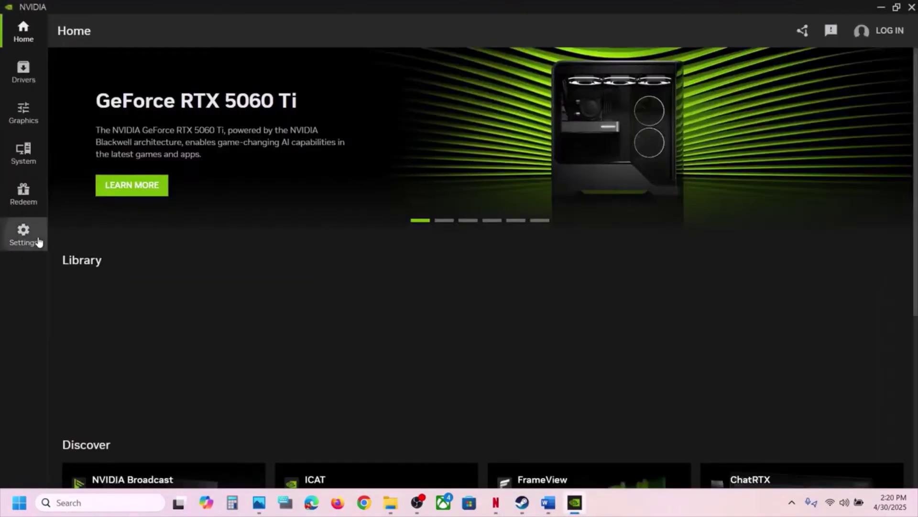
left_click(23, 233)
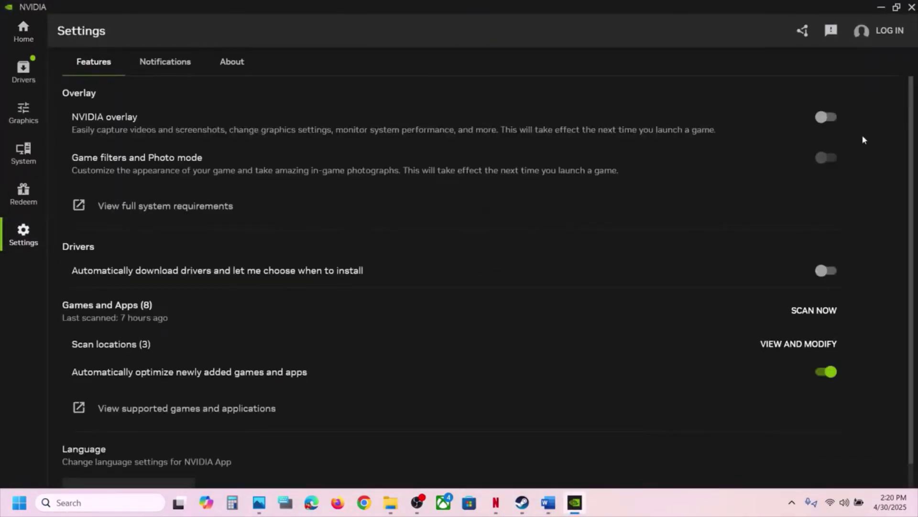
left_click(910, 11)
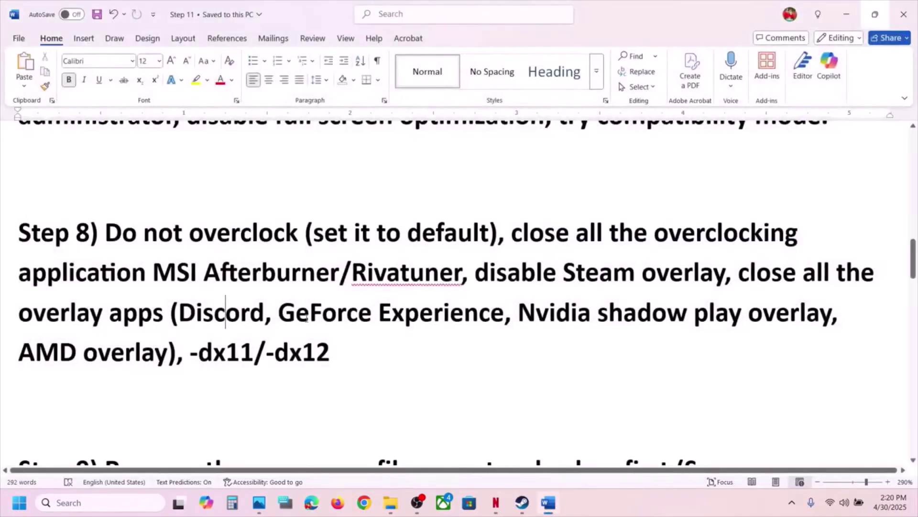
Step: Review the overlay apps in Step 8 of the Word document and read Step 9 about backing up and renaming save files
left_click_drag(21, 313, 505, 313)
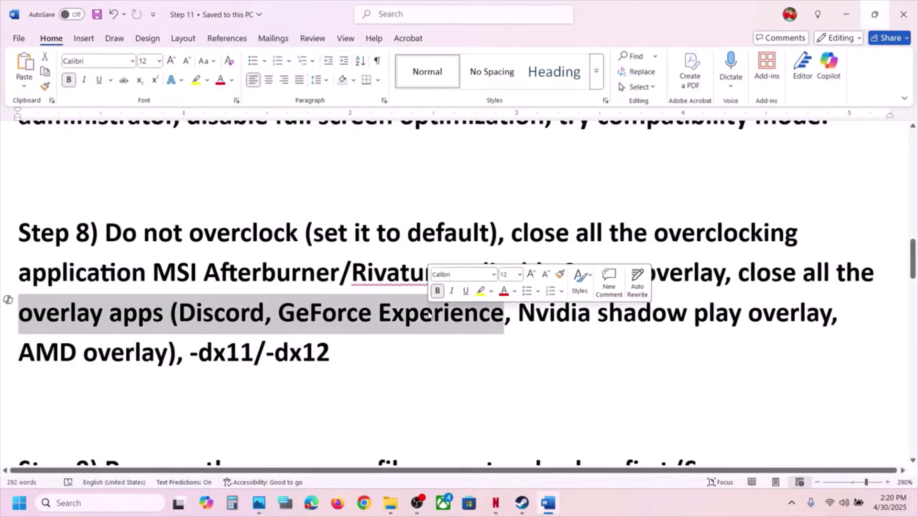
left_click(433, 316)
scroll(428, 311, "down", 3)
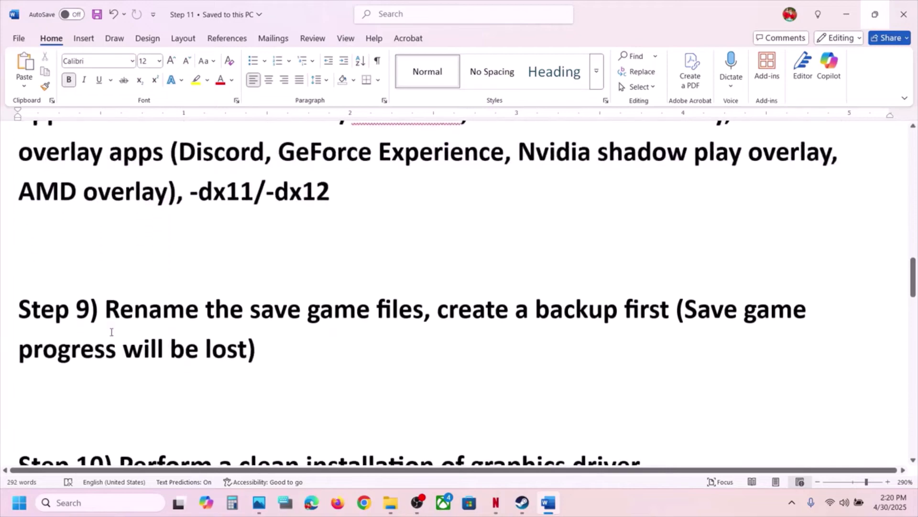
left_click_drag(115, 335, 90, 313)
left_click(398, 311)
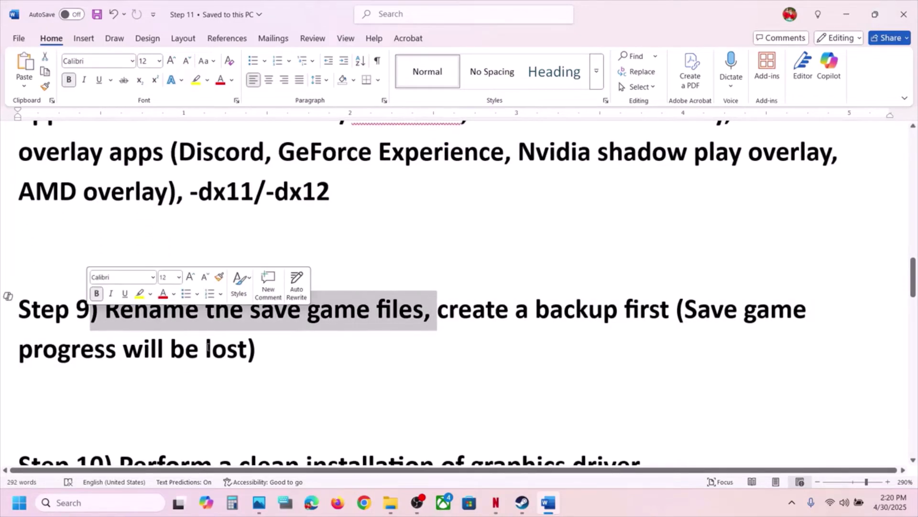
left_click_drag(684, 307, 262, 353)
left_click(262, 353)
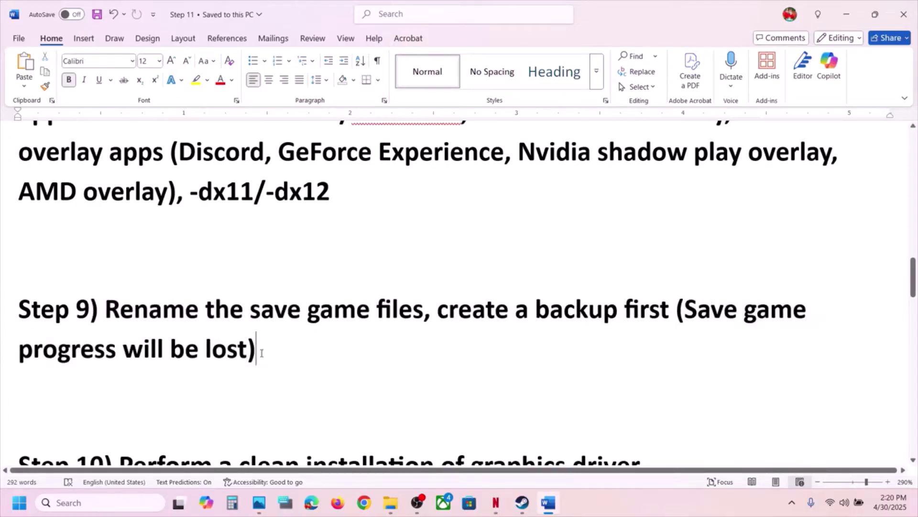
left_click_drag(448, 310, 670, 311)
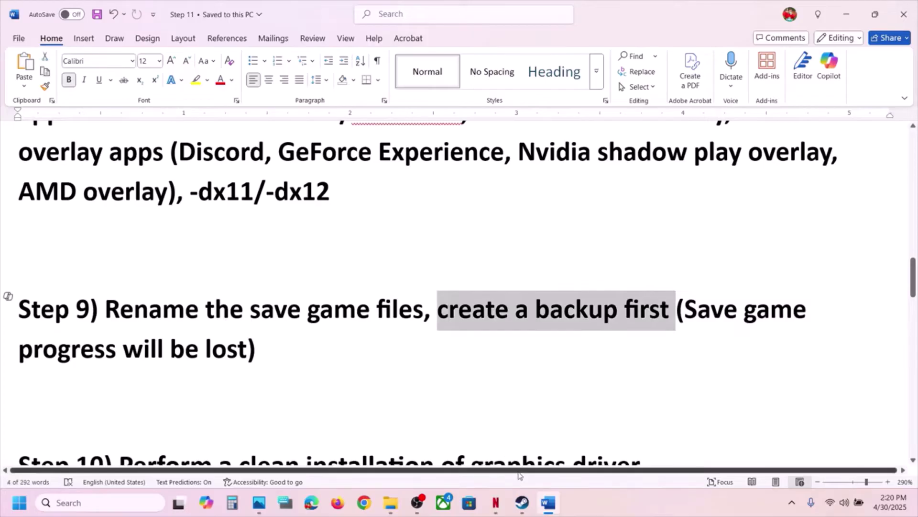
Step: Switch to Steam, browse the local files of Wuthering Waves, and open the Client folder
left_click(523, 504)
right_click(54, 417)
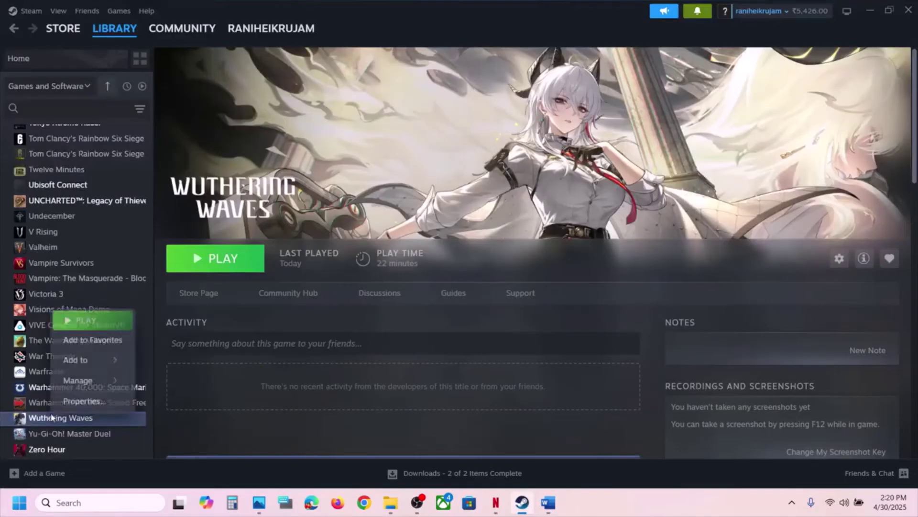
mouse_move(94, 390)
left_click(176, 279)
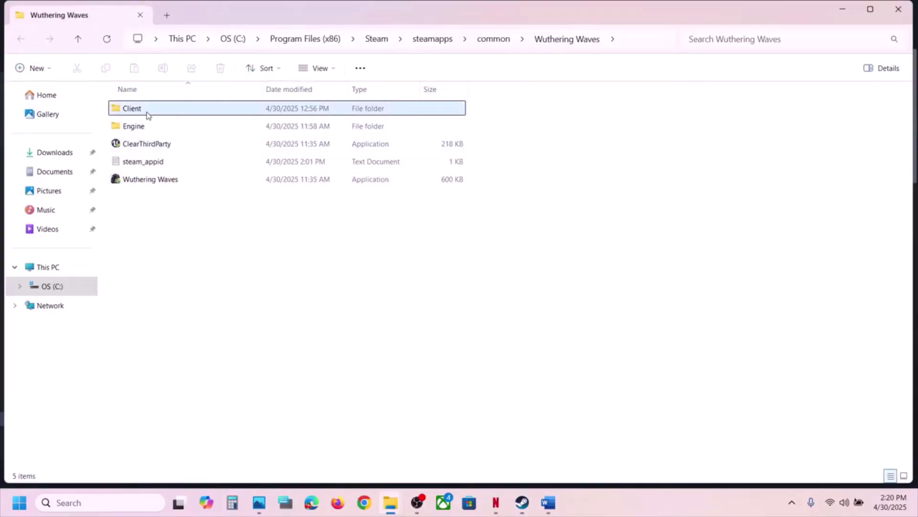
double_click(147, 114)
Step: Copy the Saved folder from Client to the desktop as a backup and place it in an empty desktop area
left_click(156, 184)
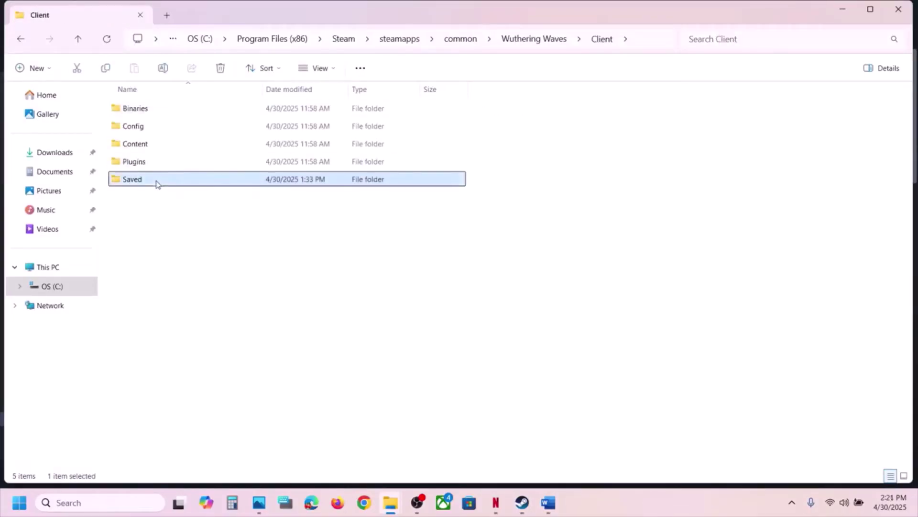
right_click(156, 184)
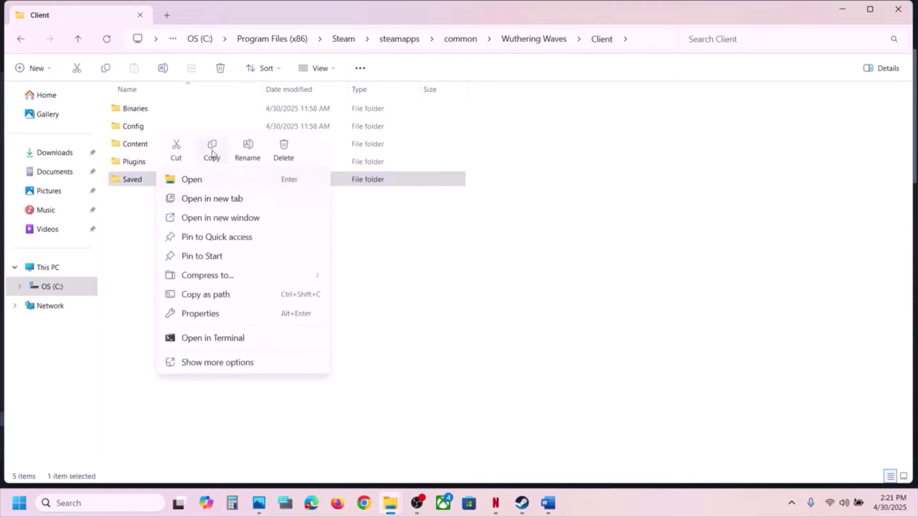
left_click(213, 153)
key("super+d")
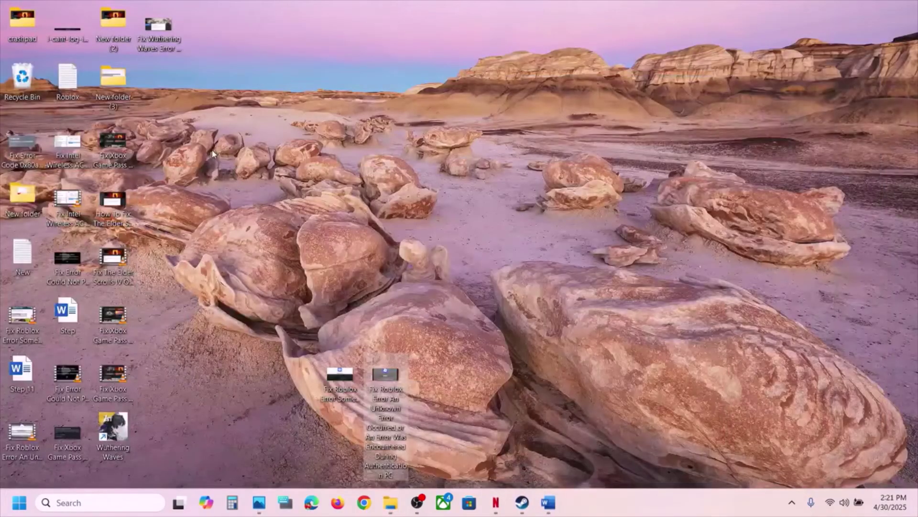
key("ctrl+v")
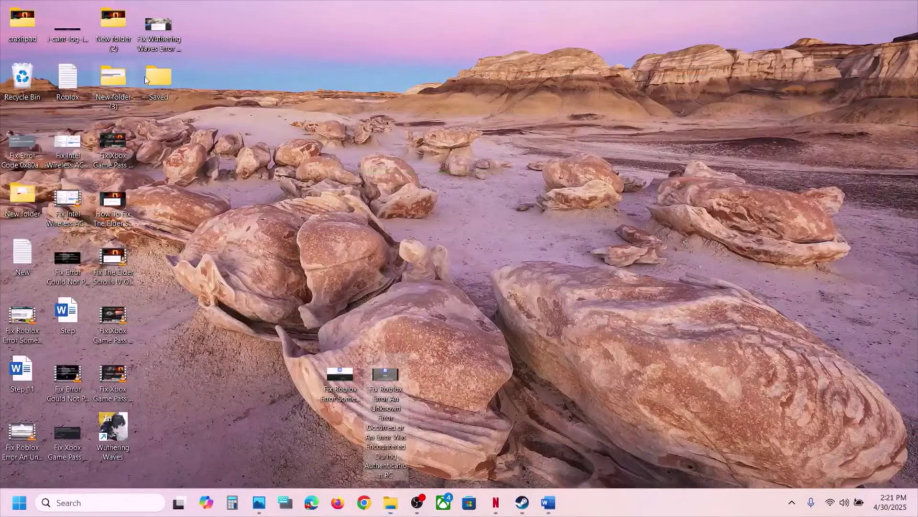
left_click_drag(166, 83, 434, 186)
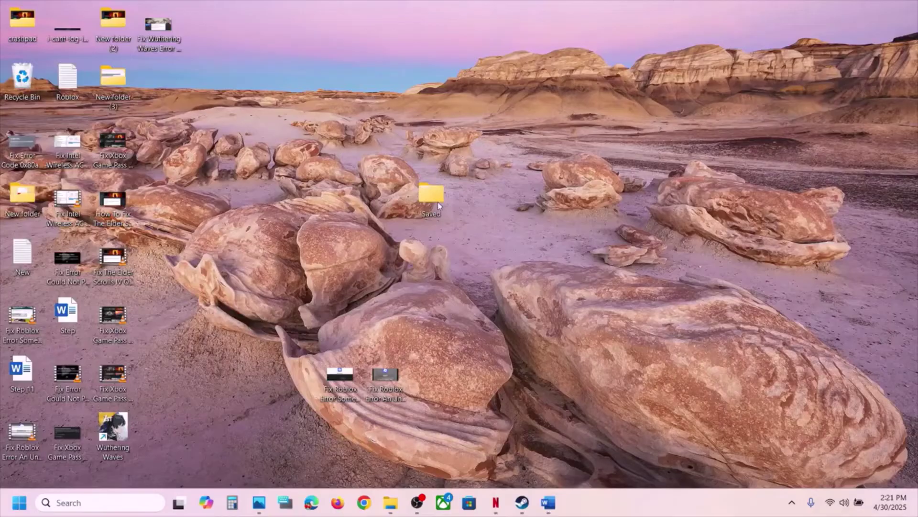
Step: Return to the game's Client folder and rename the Saved folder as Saved.old
mouse_move(391, 503)
left_click(457, 444)
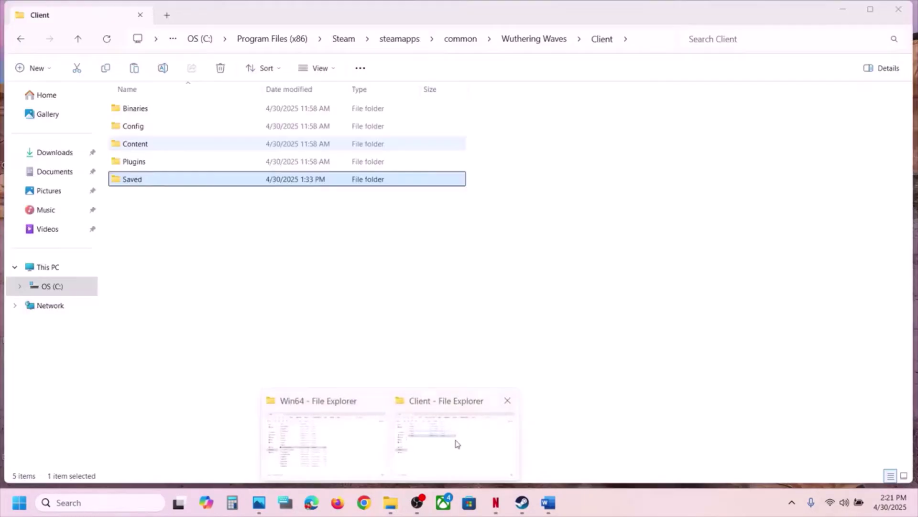
right_click(153, 180)
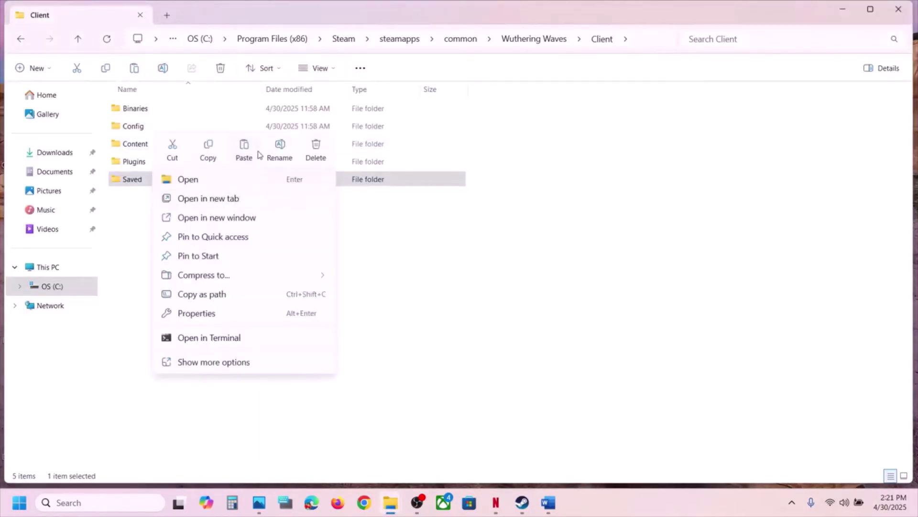
left_click(282, 153)
left_click(159, 176)
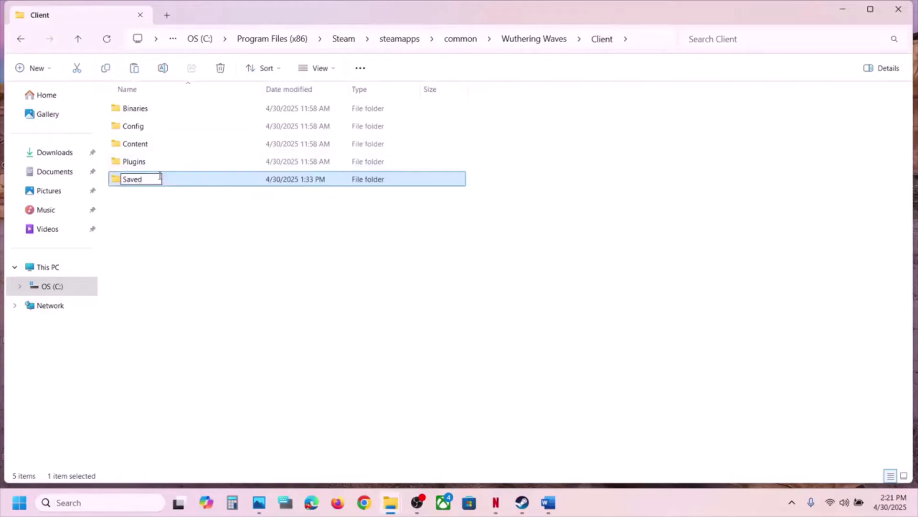
type(".old")
key("Return")
left_click(166, 256)
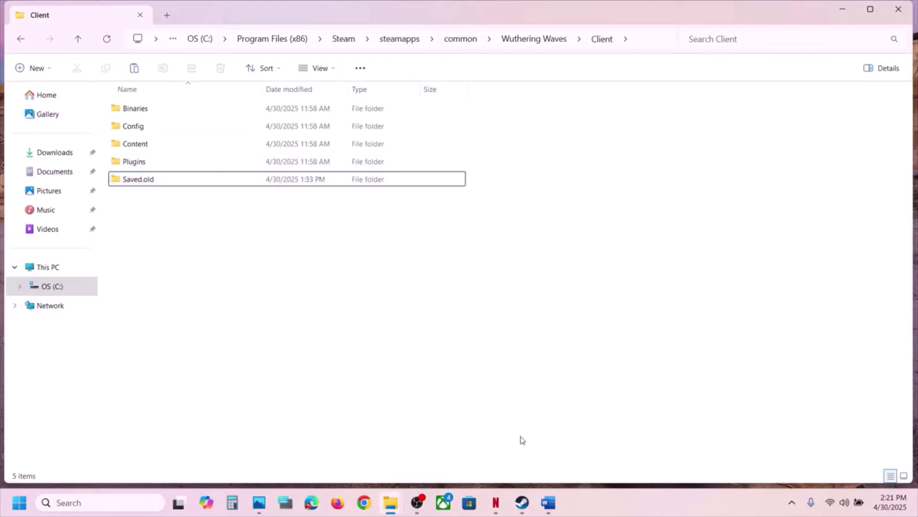
Step: Return to the Word document and read Step 10 about a clean graphics driver installation, including the NVIDIA and AMD links
left_click(546, 505)
scroll(435, 339, "down", 3)
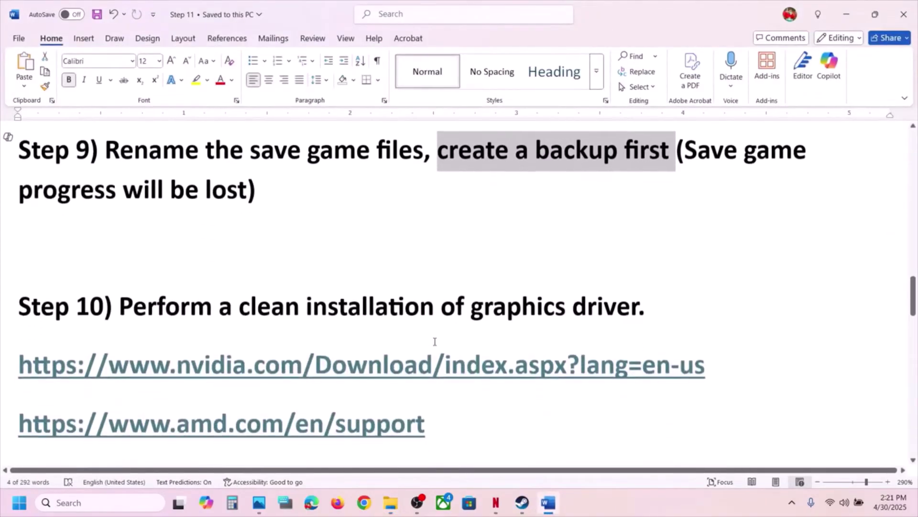
left_click_drag(154, 292, 641, 292)
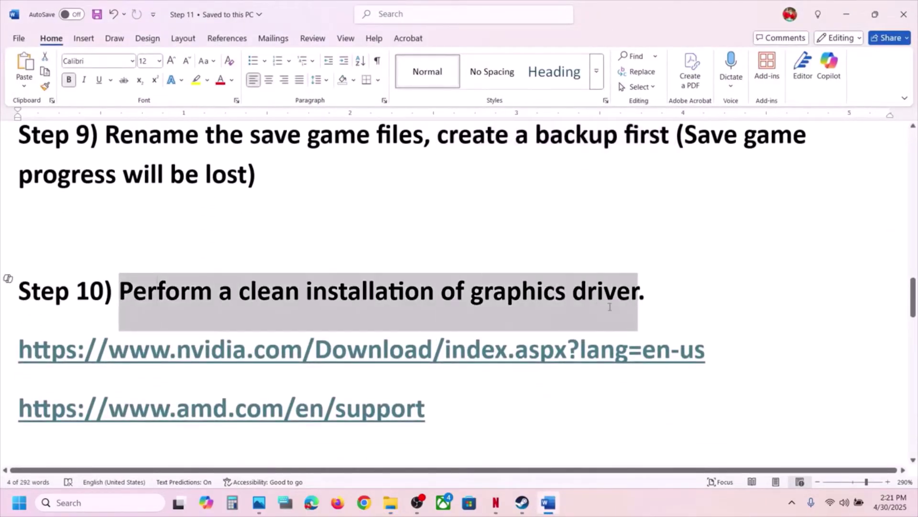
scroll(303, 369, "down", 1)
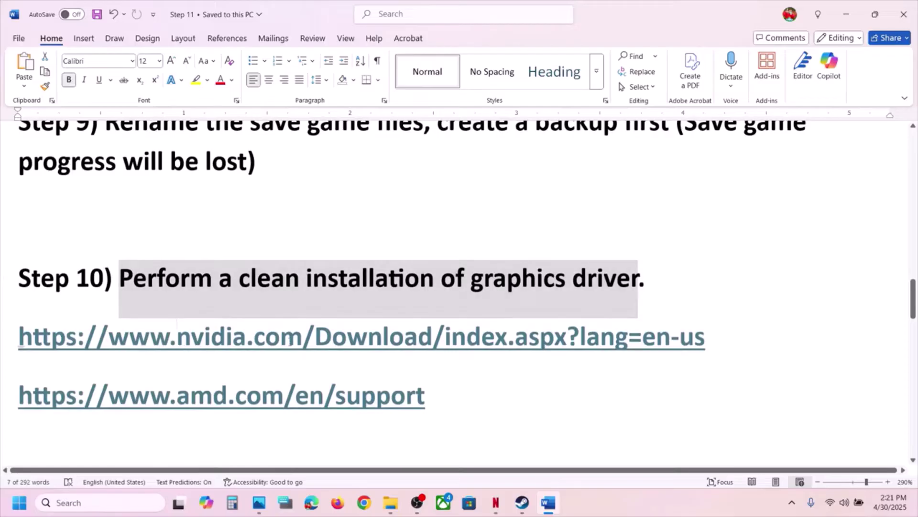
left_click_drag(177, 337, 496, 338)
left_click_drag(177, 397, 415, 397)
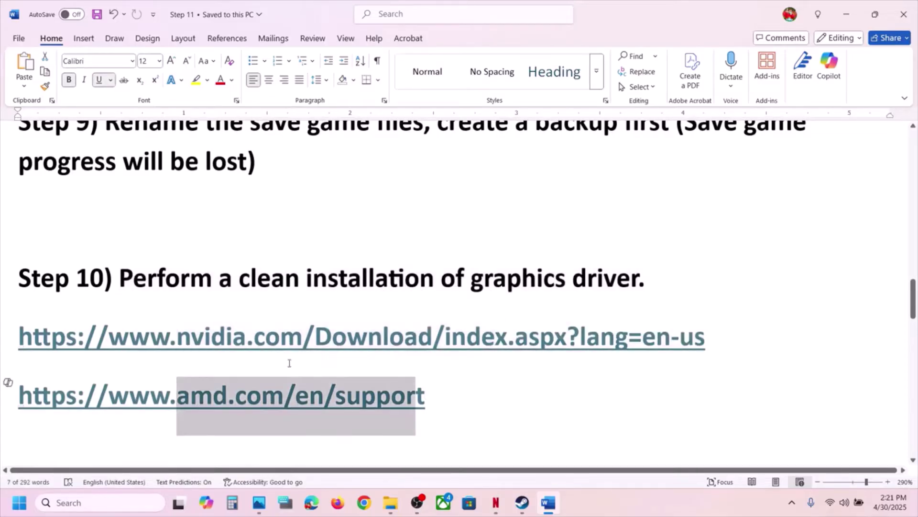
left_click_drag(220, 347, 451, 342)
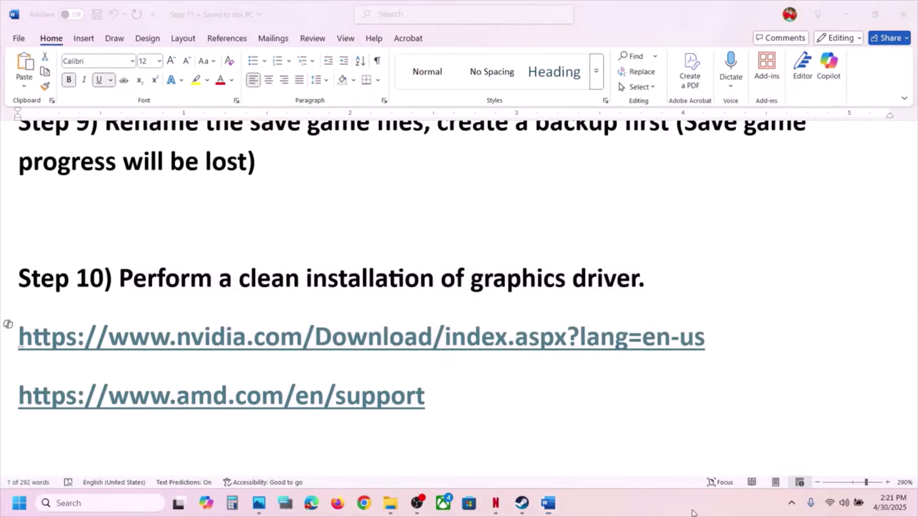
Step: Open the document's NVIDIA link and search for GeForce RTX 3050 Laptop GPU drivers with Windows 11 as the operating system
left_click(430, 340, "ctrl")
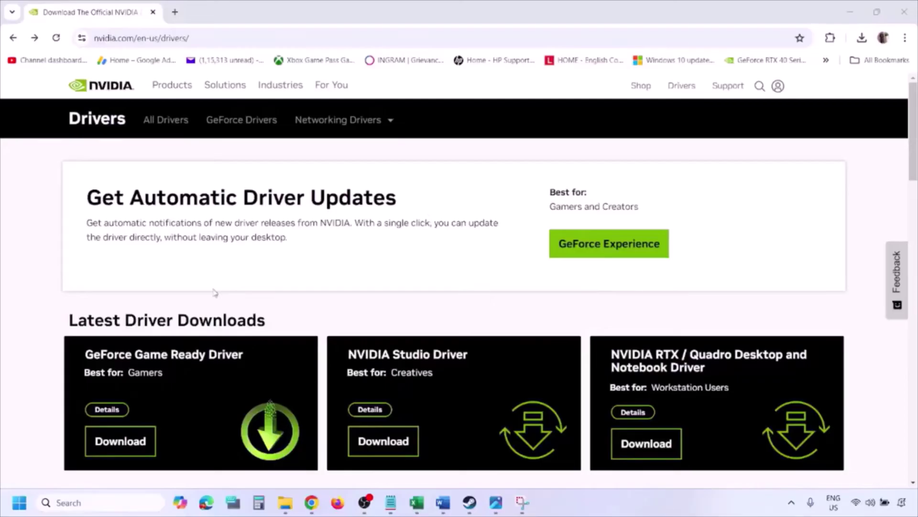
scroll(214, 293, "down", 8)
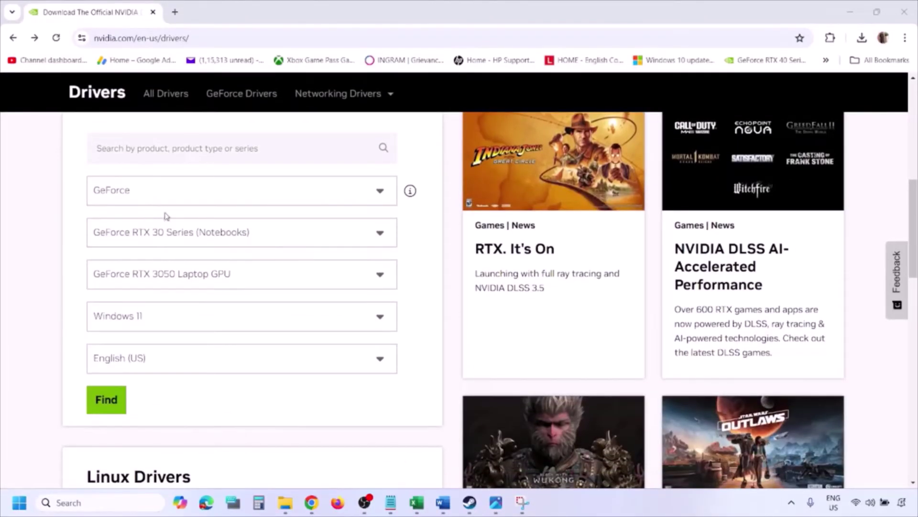
left_click(152, 320)
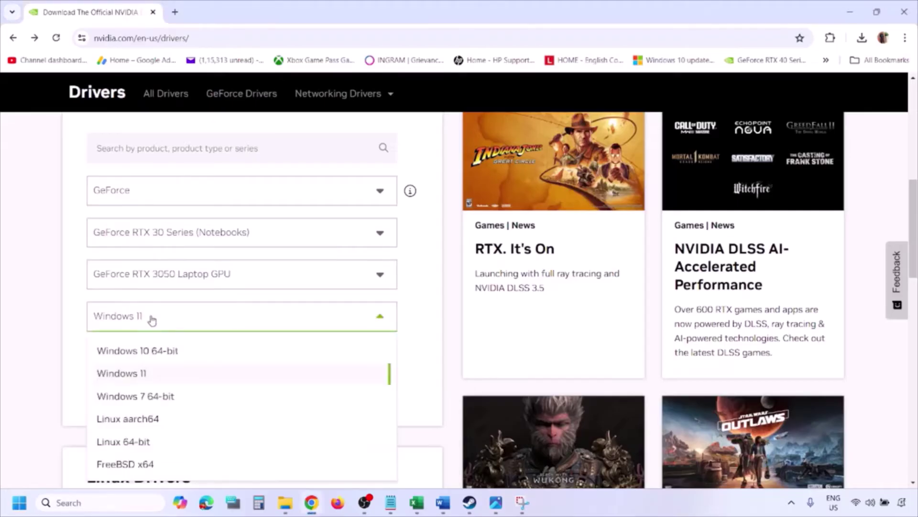
left_click(134, 374)
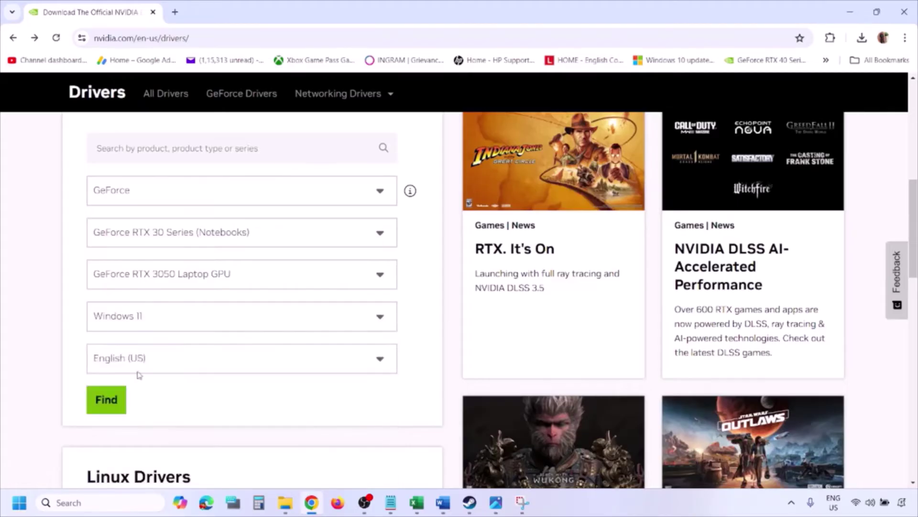
left_click(110, 403)
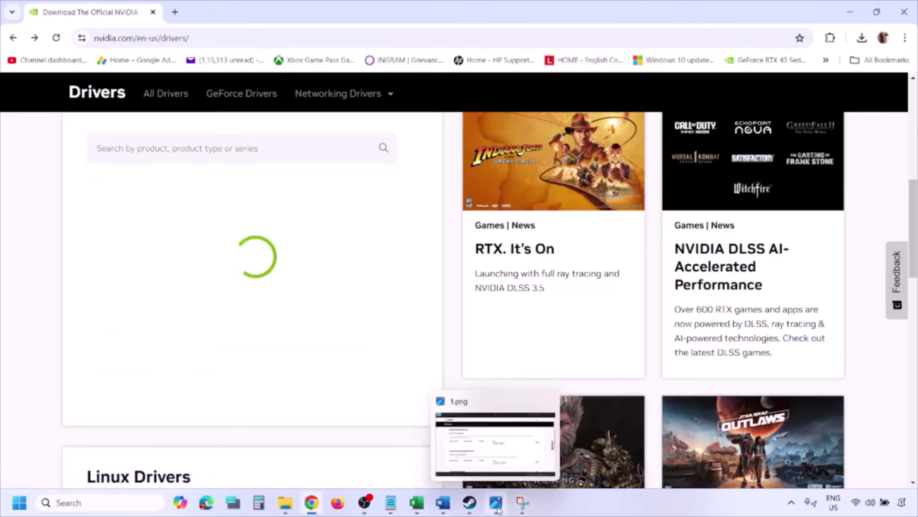
Step: Review the screenshots 1.png to 5.png on downloading the GeForce Game Ready Driver and choosing a custom, clean installation
left_click(496, 502)
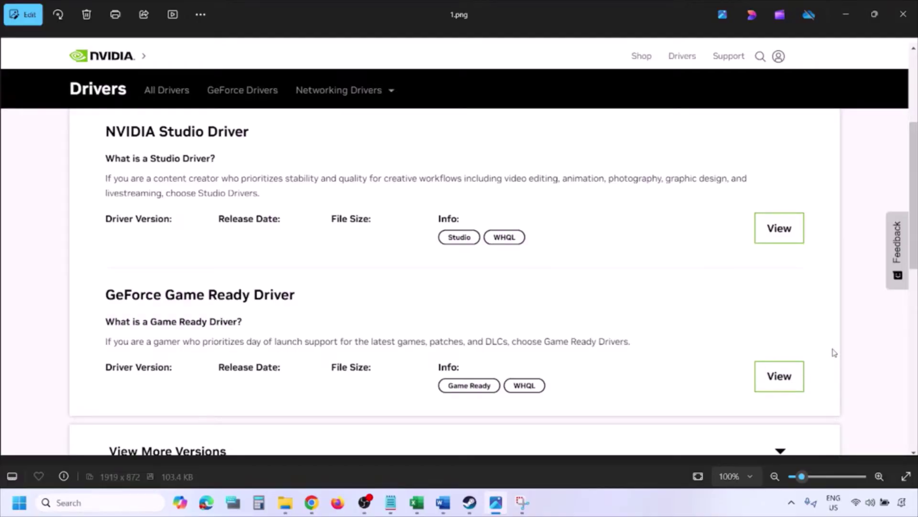
key("Right")
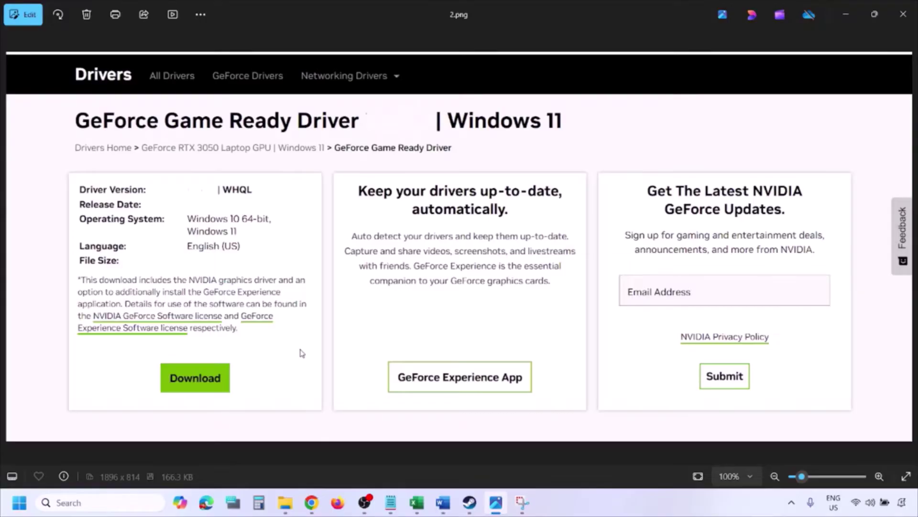
key("Right")
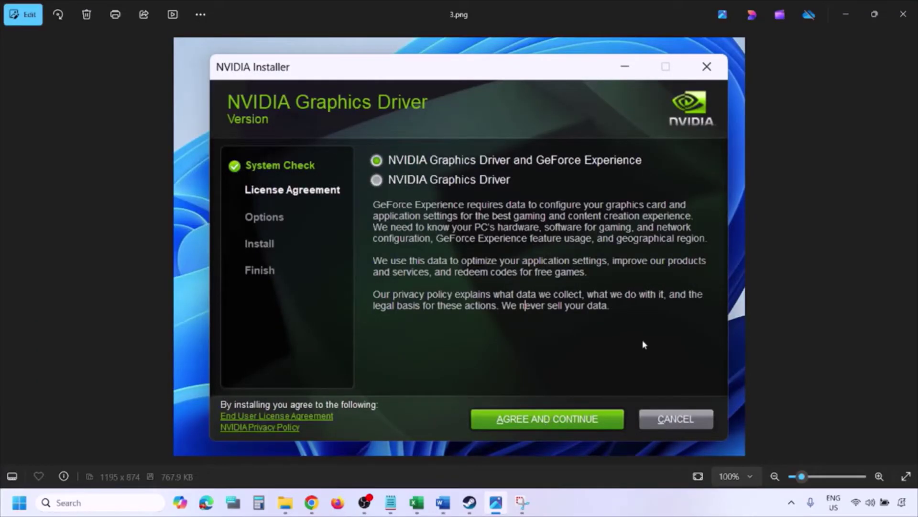
key("Right")
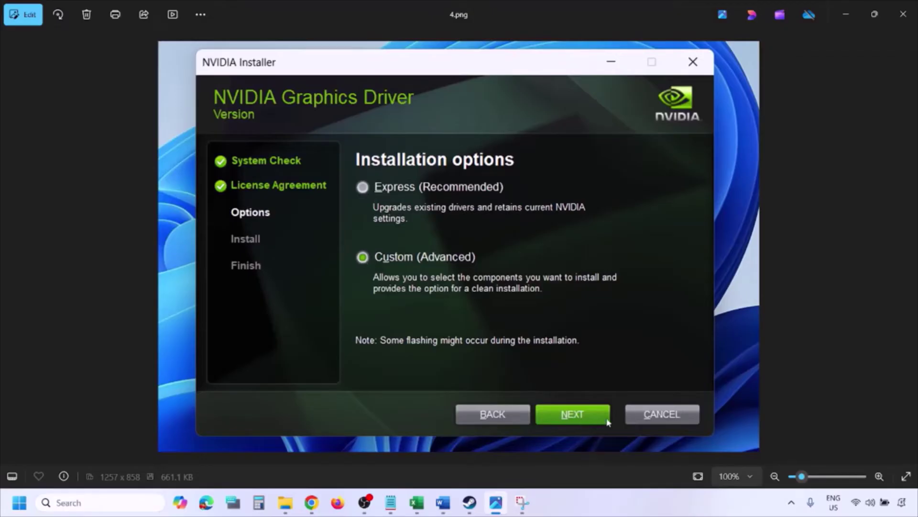
key("Right")
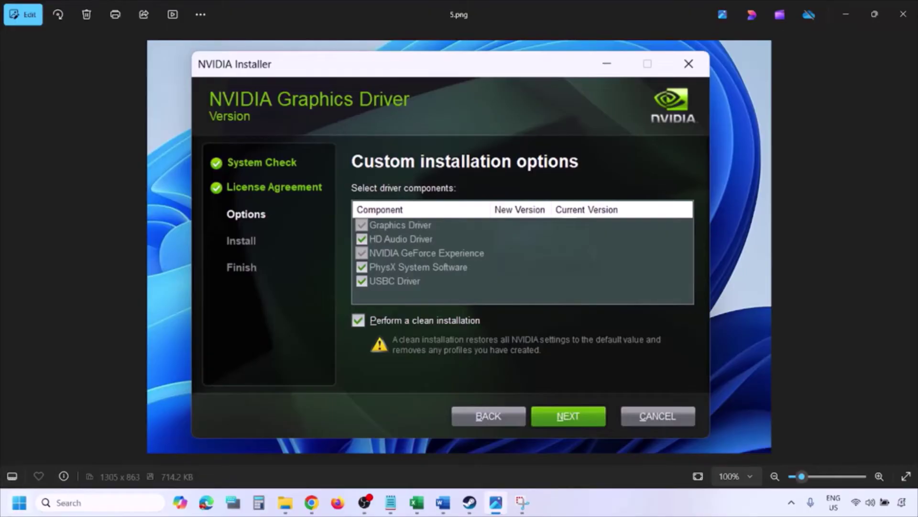
Step: Return to the Word document, copy the AMD support link and go to Step 11 about the dedicated graphics card
left_click(19, 502)
left_click(348, 461)
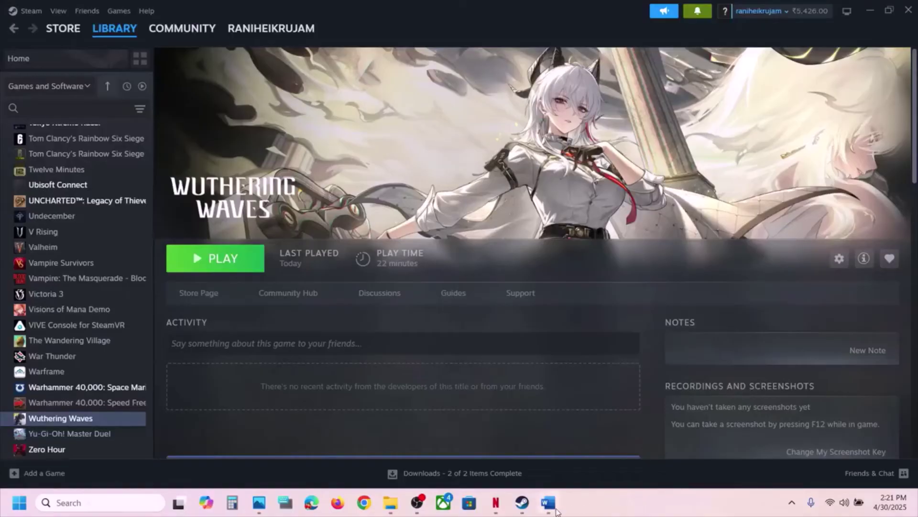
left_click(555, 510)
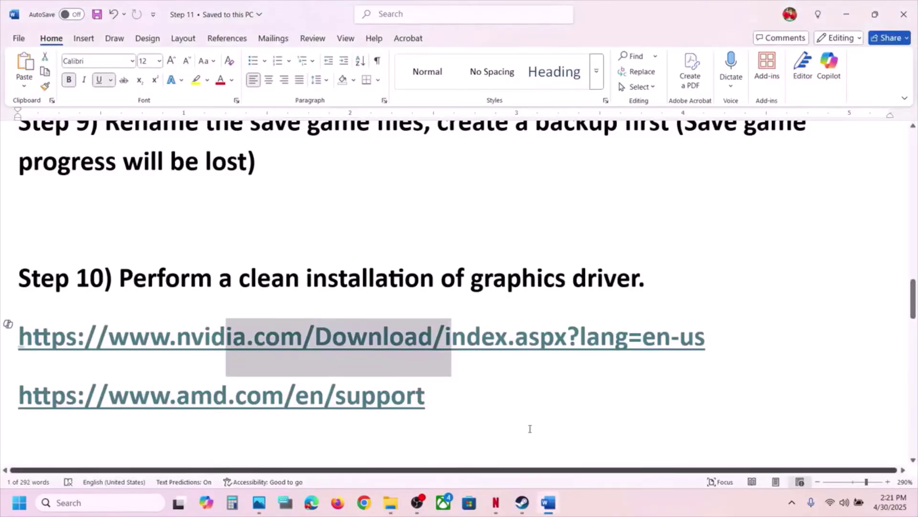
left_click_drag(93, 395, 523, 416)
key("ctrl+c")
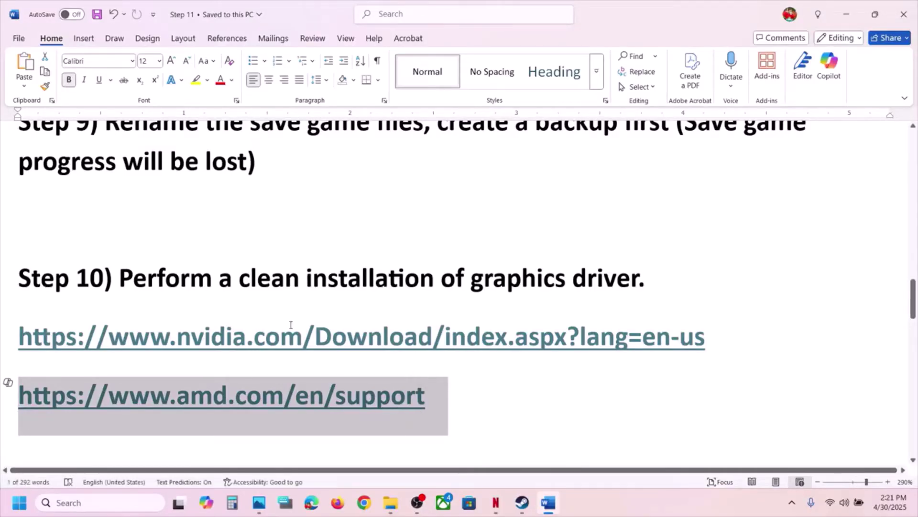
scroll(261, 337, "down", 5)
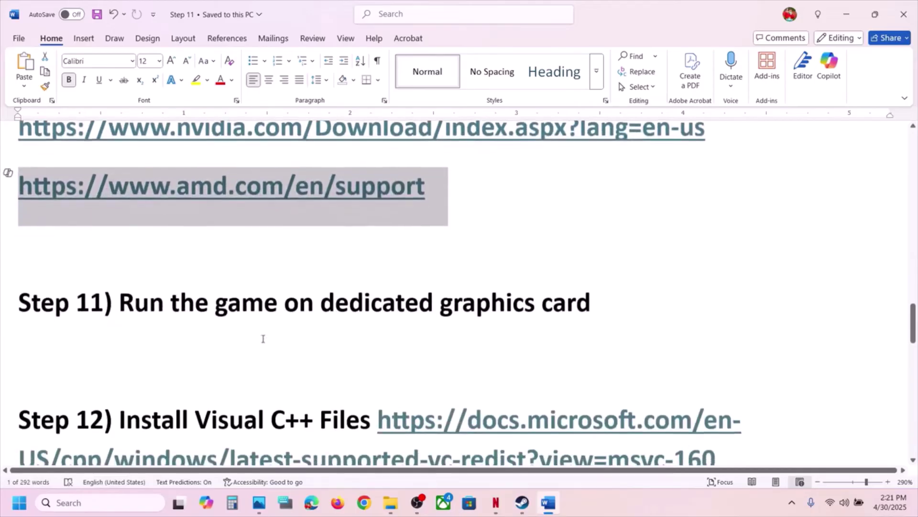
double_click(495, 307, "ctrl")
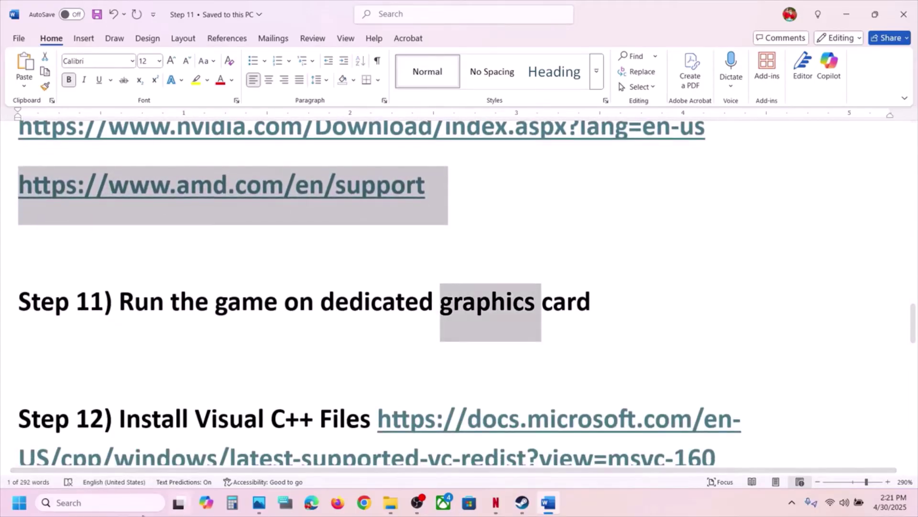
left_click(103, 502)
key("ctrl+v")
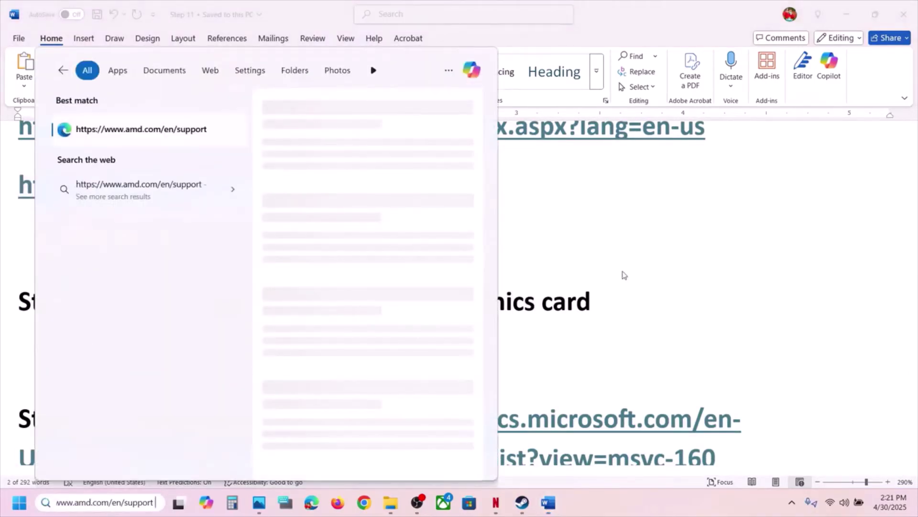
left_click(629, 273)
right_click(504, 307)
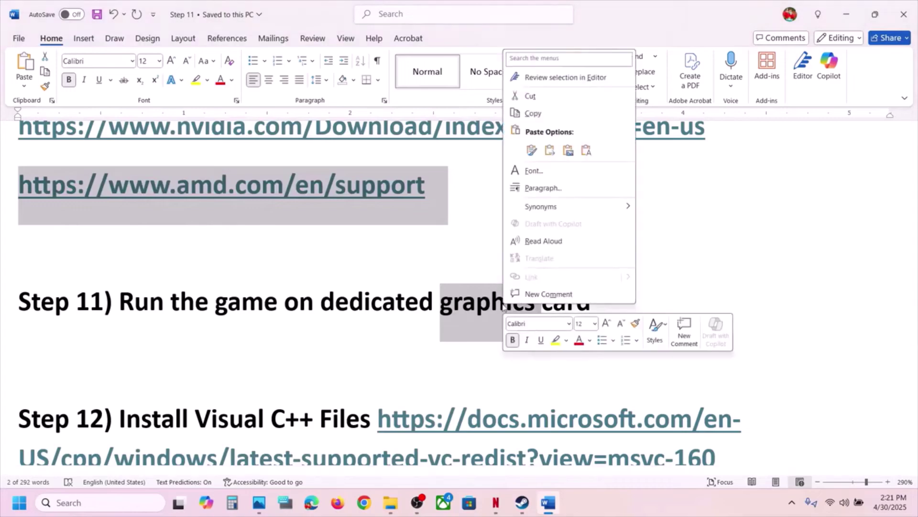
key("Escape")
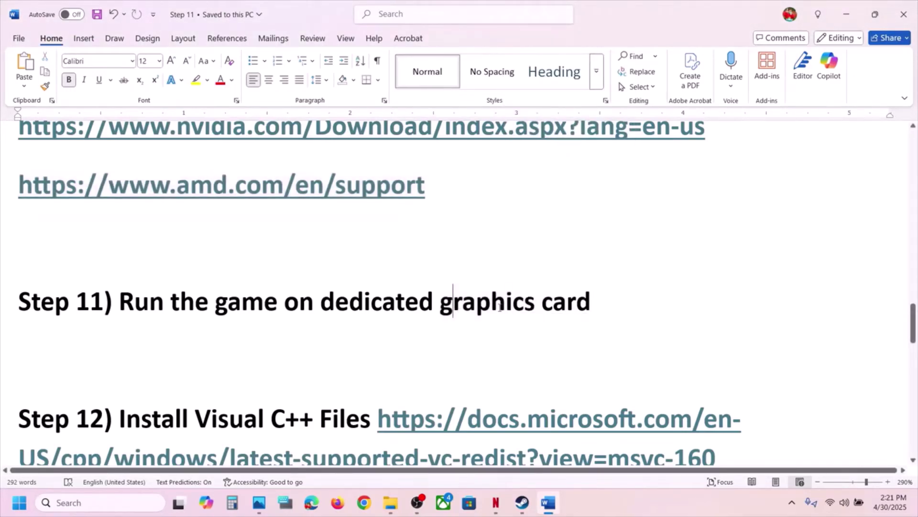
Step: Search Windows for "graphics" and open the Graphics settings page
double_click(506, 301)
left_click(79, 500)
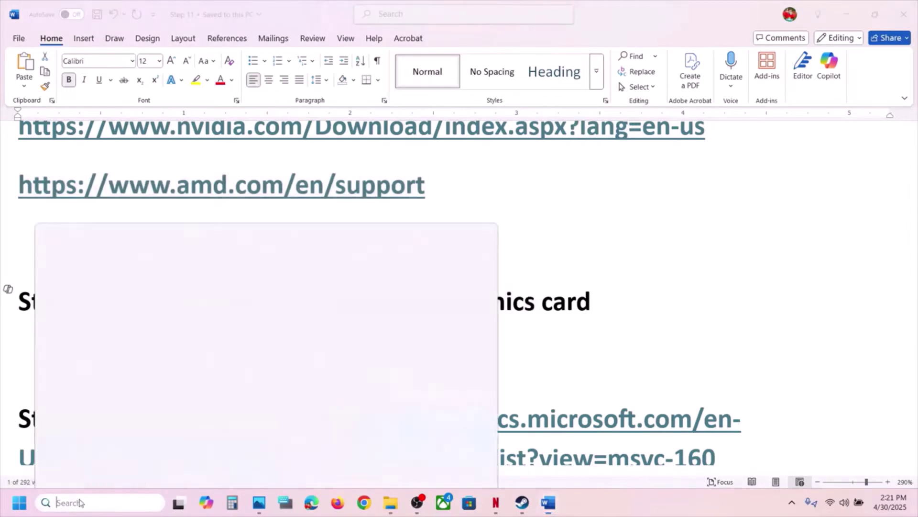
type("graphics")
left_click(128, 133)
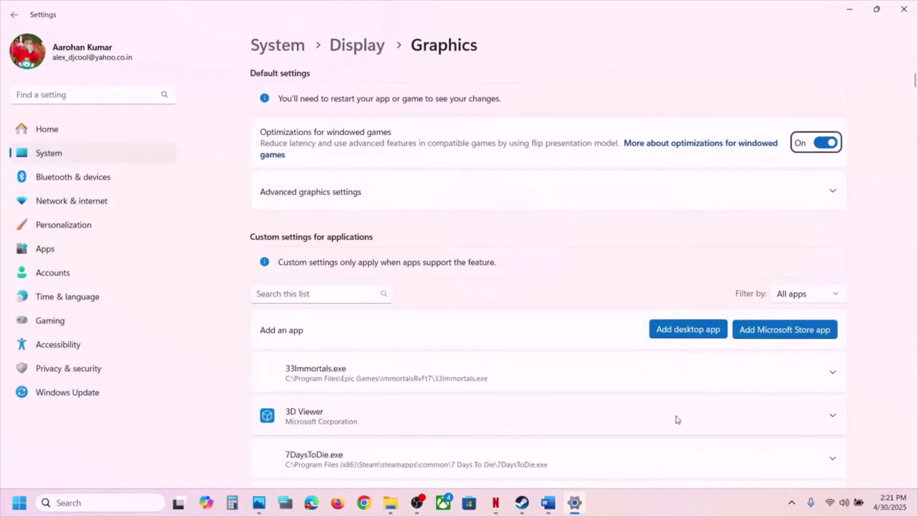
Step: Add the desktop app Client-Win64-Shipping from the Wuthering Waves\Client\Binaries\Win64 folder to the custom graphics settings
left_click(692, 330)
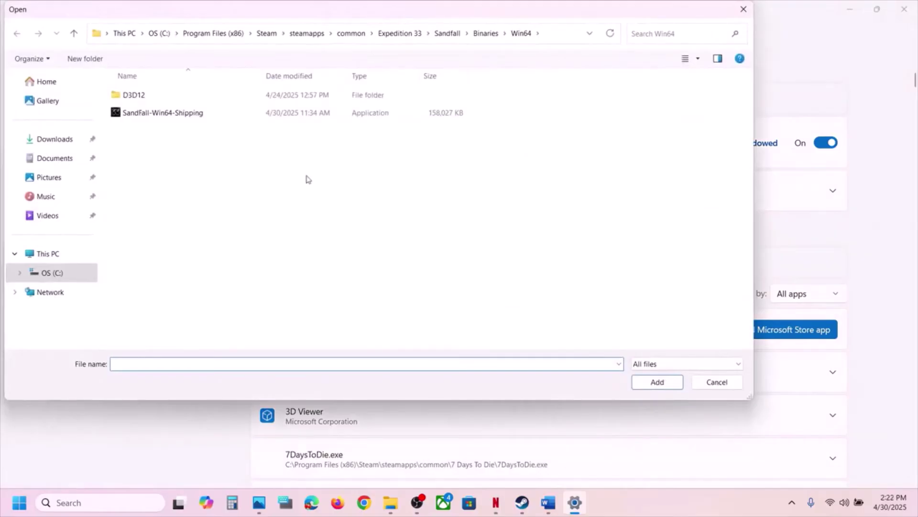
left_click(355, 35)
double_click(163, 166)
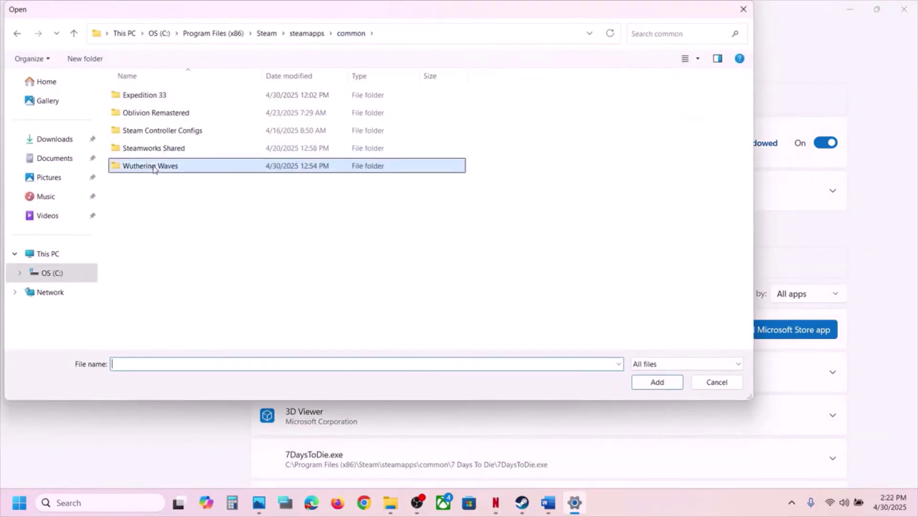
double_click(135, 97)
double_click(135, 96)
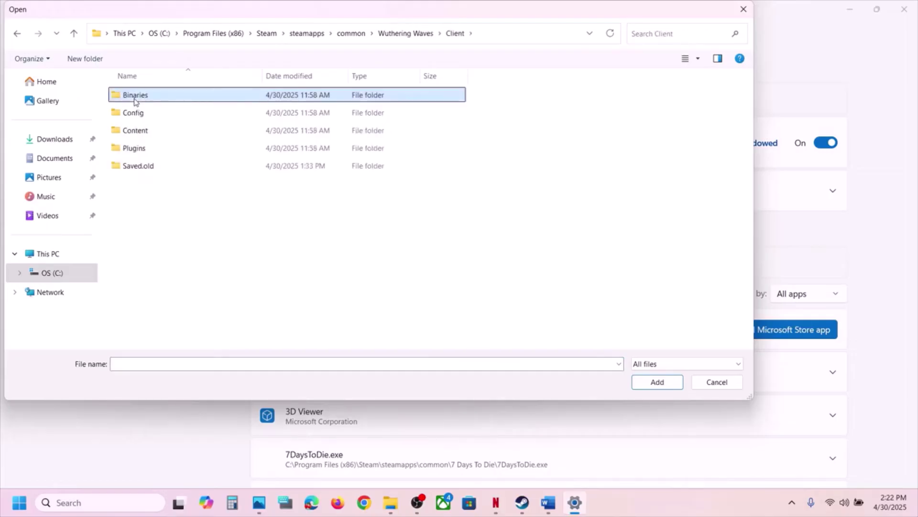
double_click(134, 96)
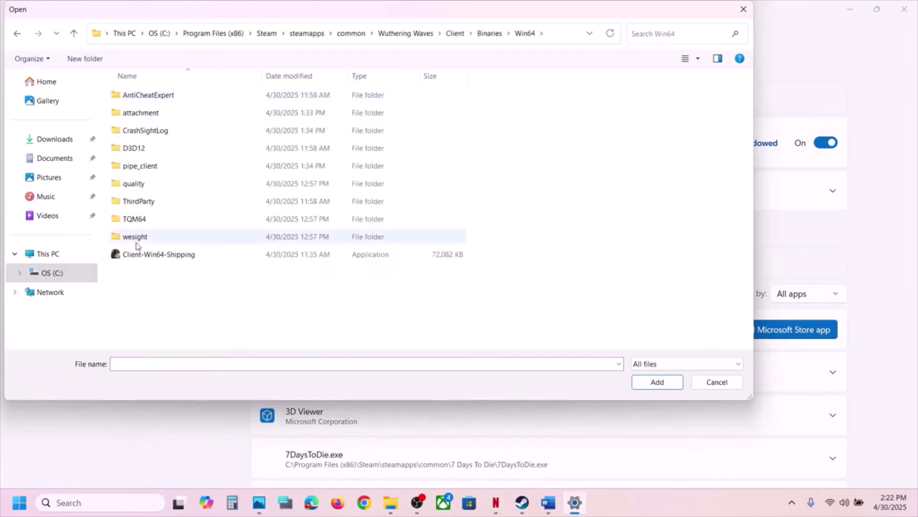
left_click(136, 258)
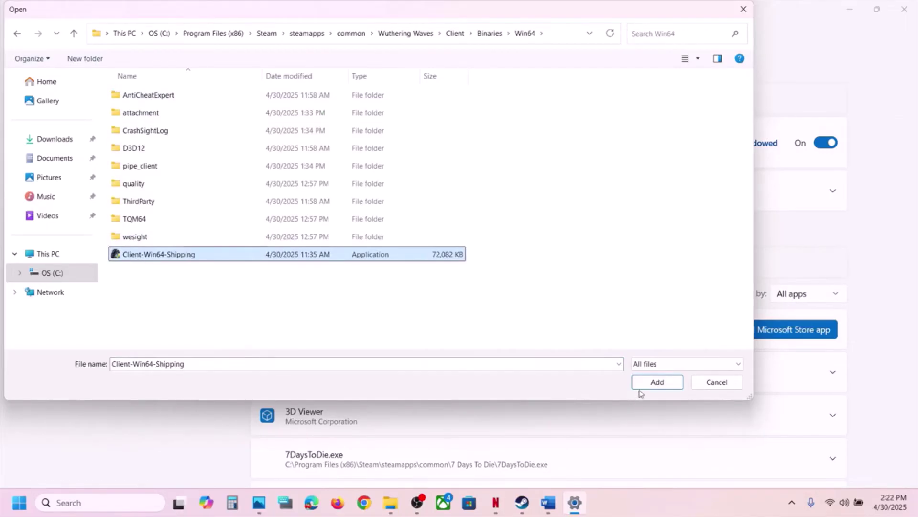
left_click(655, 382)
Step: Set the GPU preference of the Wuthering Waves entry for Client-Win64-Shipping.exe to High Performance (NVIDIA GeForce RTX 3050 Laptop GPU)
scroll(394, 386, "down", 1)
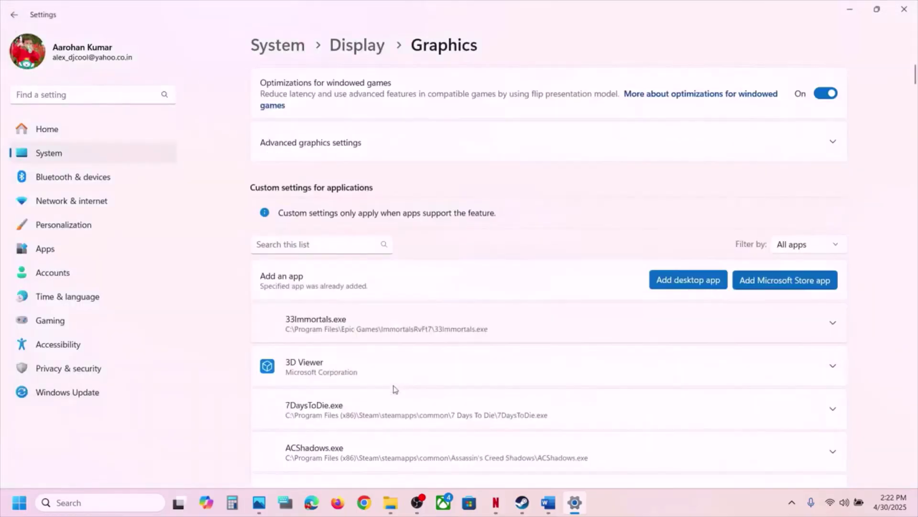
scroll(394, 388, "down", 18)
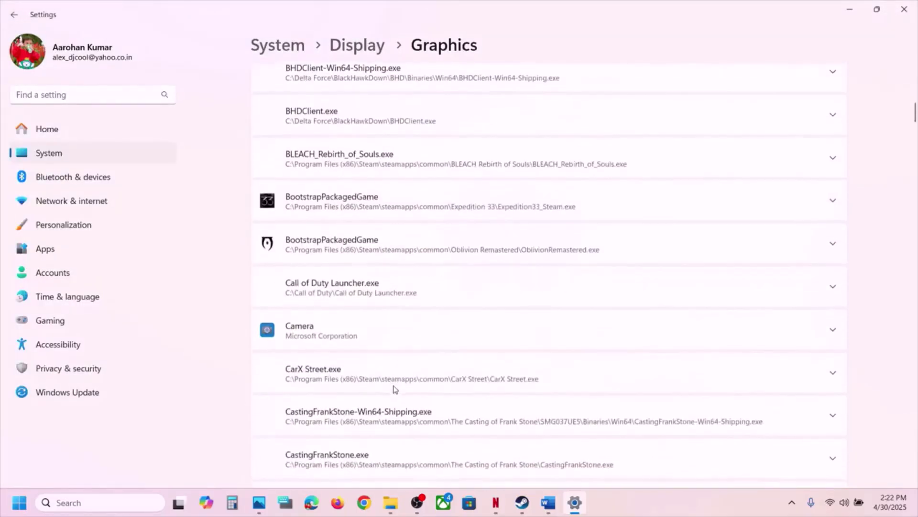
scroll(393, 388, "down", 5)
scroll(393, 388, "up", 4)
scroll(394, 388, "down", 9)
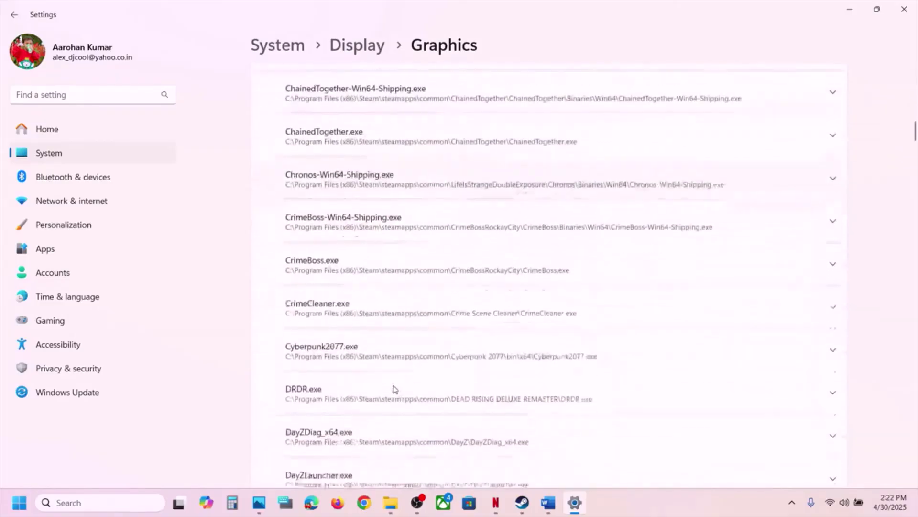
scroll(393, 388, "down", 20)
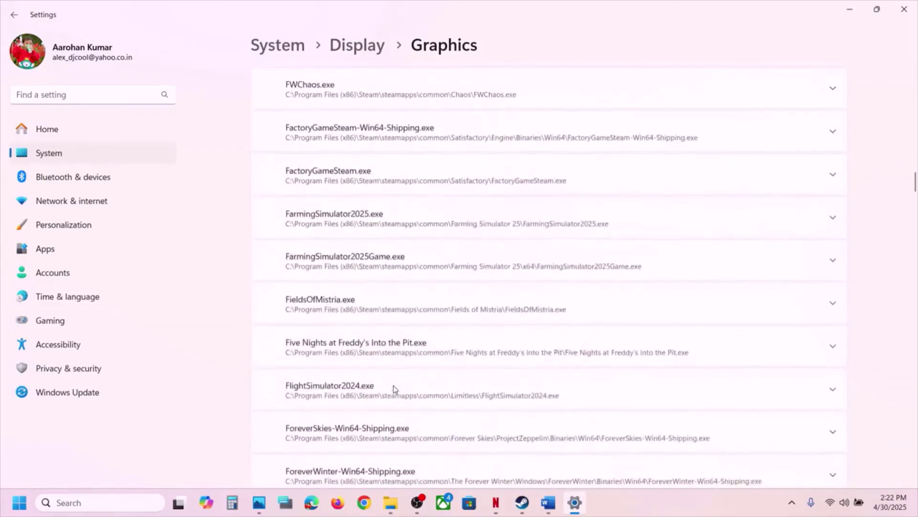
scroll(394, 388, "down", 20)
scroll(394, 389, "up", 4)
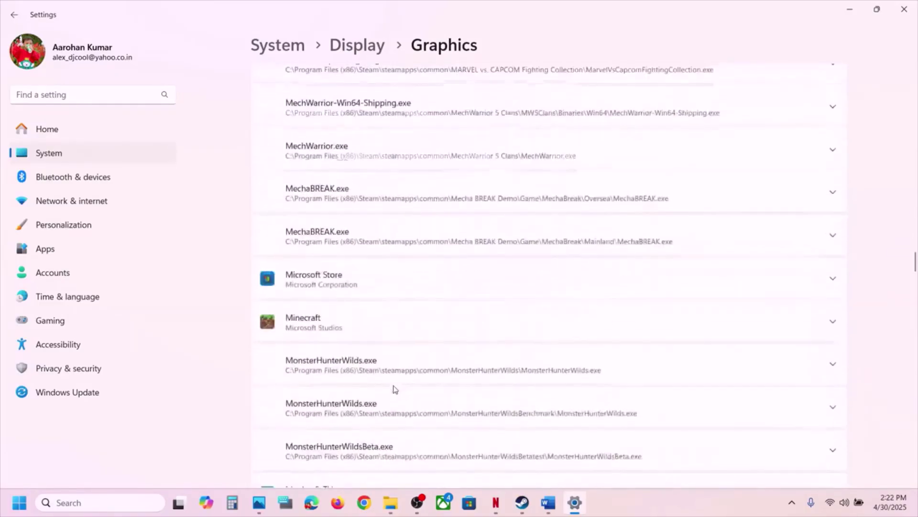
scroll(393, 389, "down", 20)
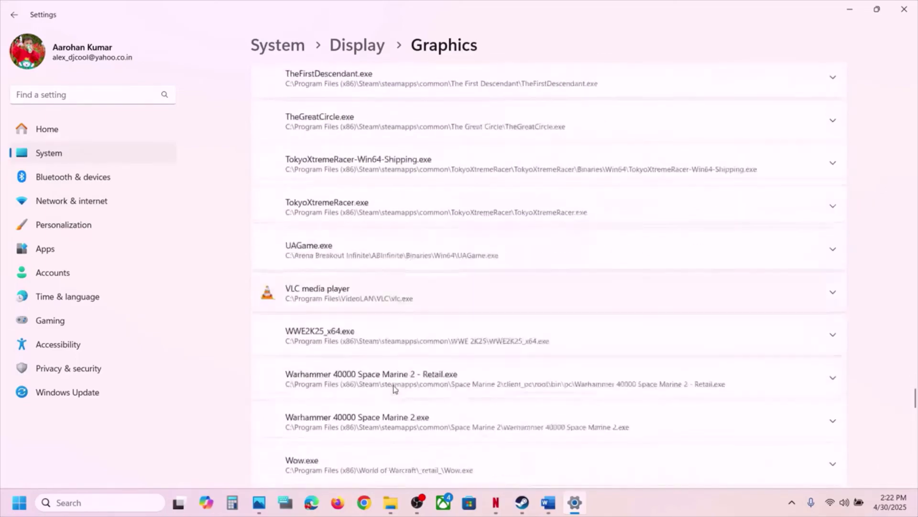
scroll(395, 388, "down", 6)
scroll(395, 389, "up", 1)
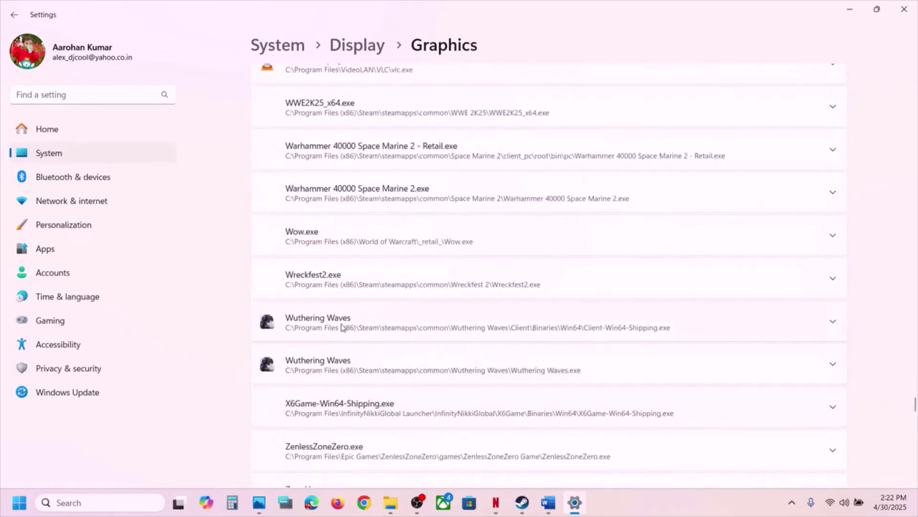
scroll(427, 328, "down", 1)
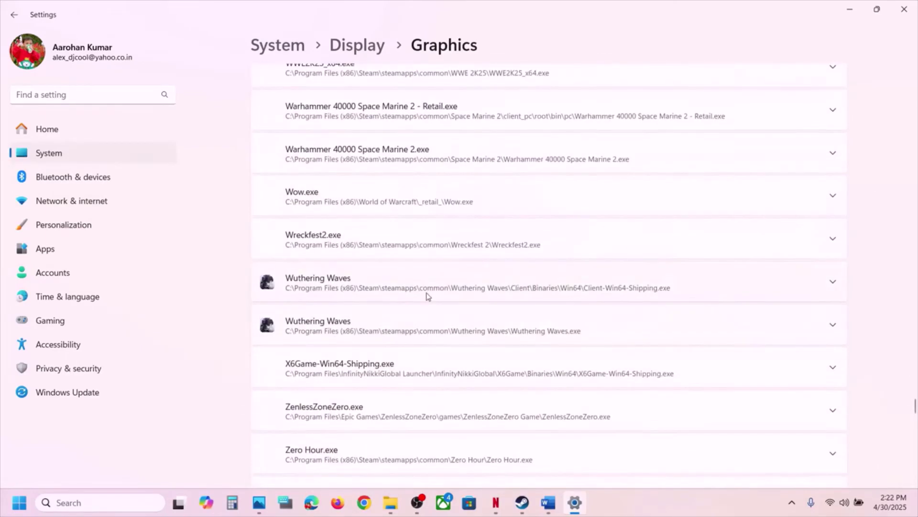
left_click(426, 296)
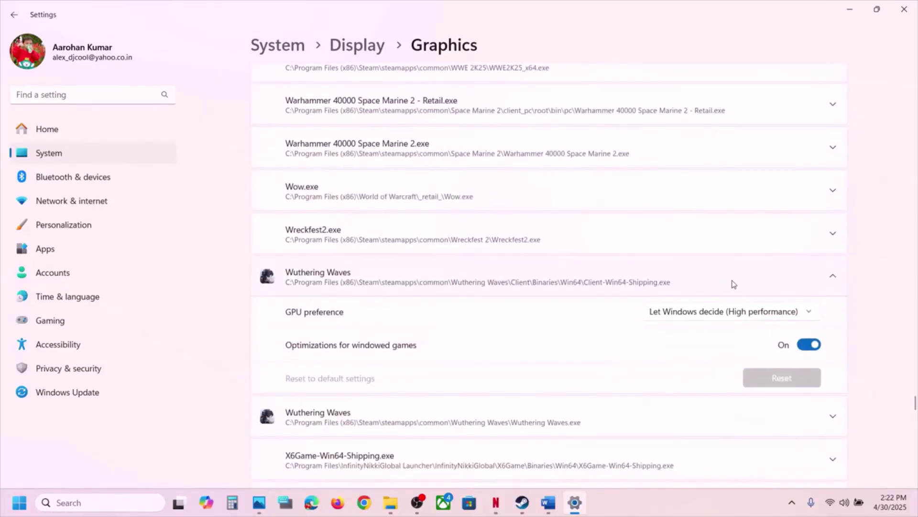
left_click(716, 311)
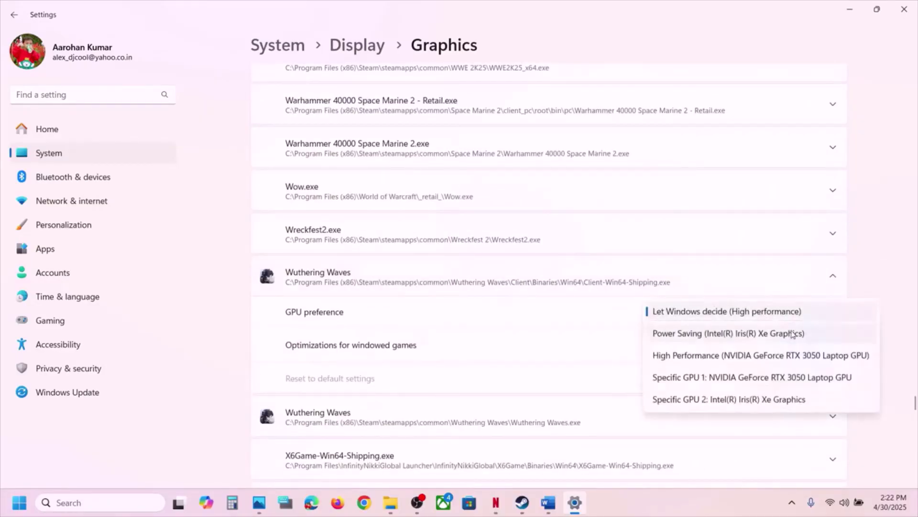
left_click(733, 355)
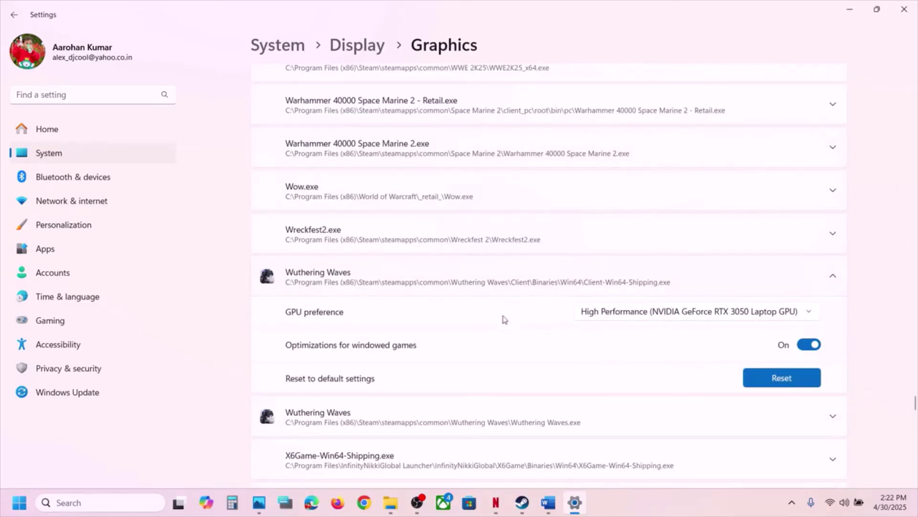
Step: Expand the graphics options of the Wuthering Waves.exe entry and close the Settings window
scroll(504, 319, "down", 2)
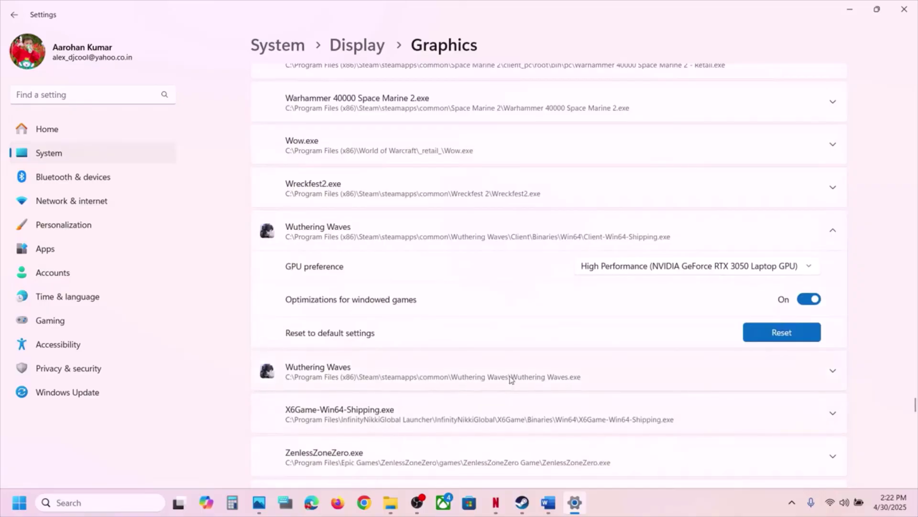
scroll(511, 380, "up", 5)
scroll(746, 380, "down", 3)
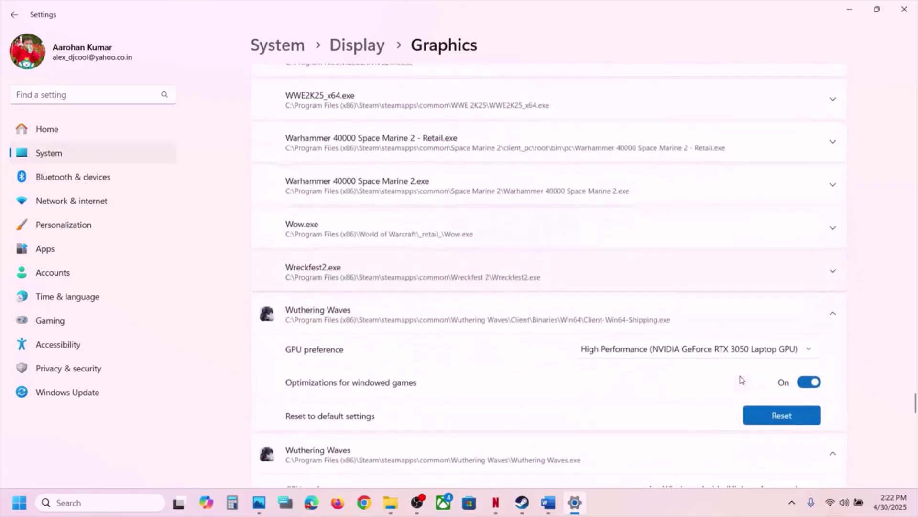
left_click(678, 348)
left_click(912, 278)
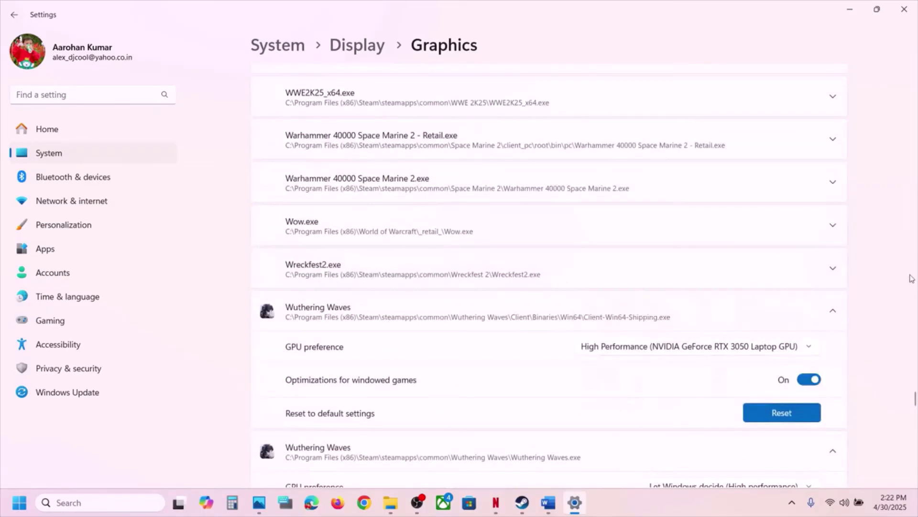
left_click(904, 9)
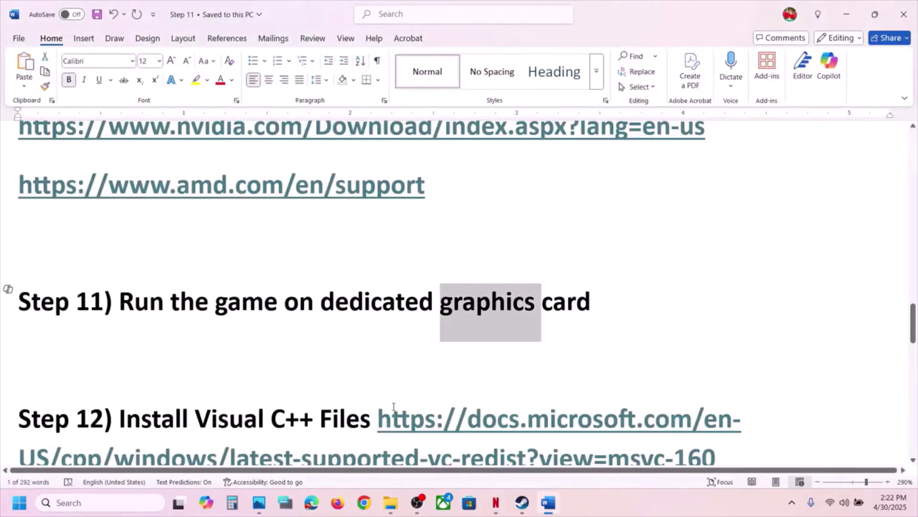
Step: Copy the Visual C++ link from Step 12 of the Word document and open it in Chrome
scroll(394, 406, "down", 3)
left_click_drag(726, 333, 400, 291)
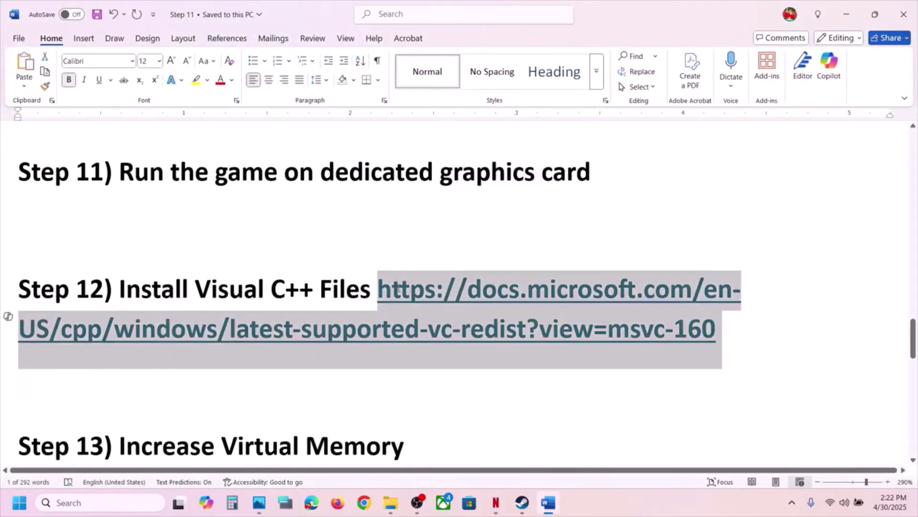
key("ctrl+c")
left_click(364, 503)
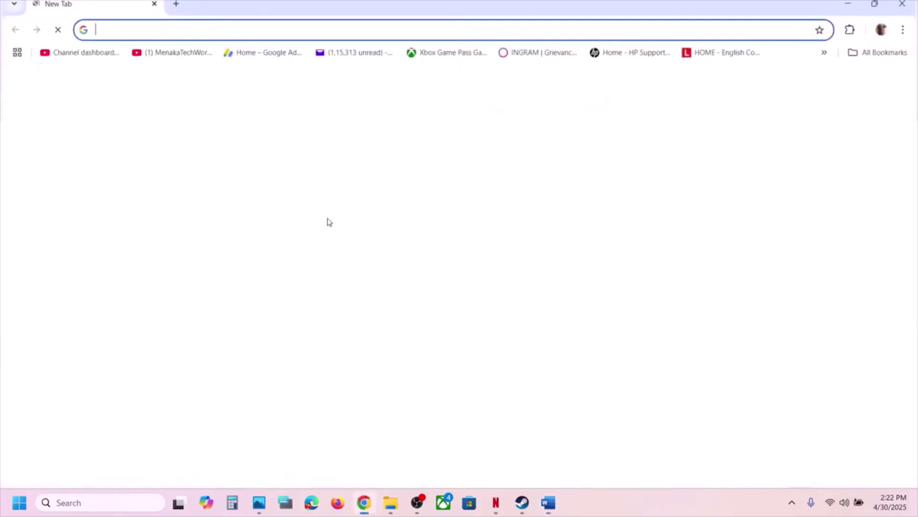
key("ctrl+v")
key("Return")
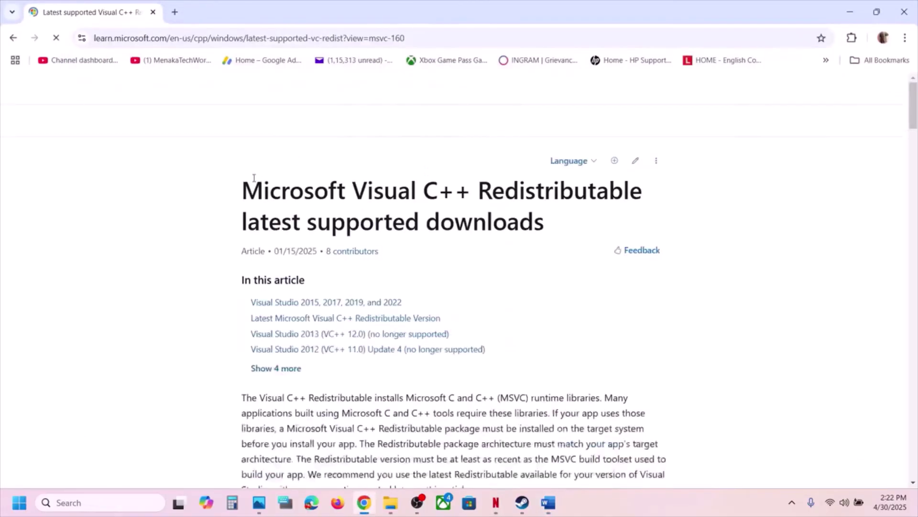
Step: Download the X86 redistributable vc_redist.x86.exe from the latest Microsoft Visual C++ Redistributable version table
scroll(254, 178, "down", 8)
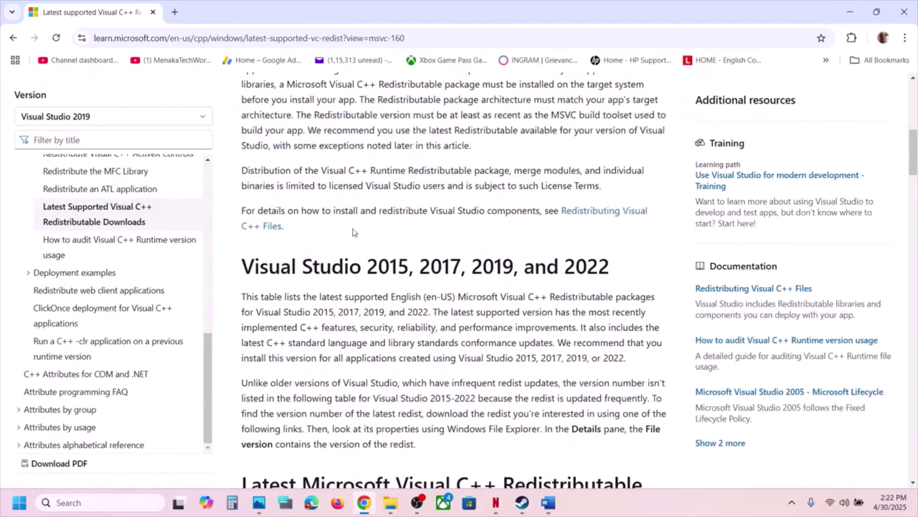
left_click_drag(280, 266, 621, 259)
scroll(376, 398, "down", 7)
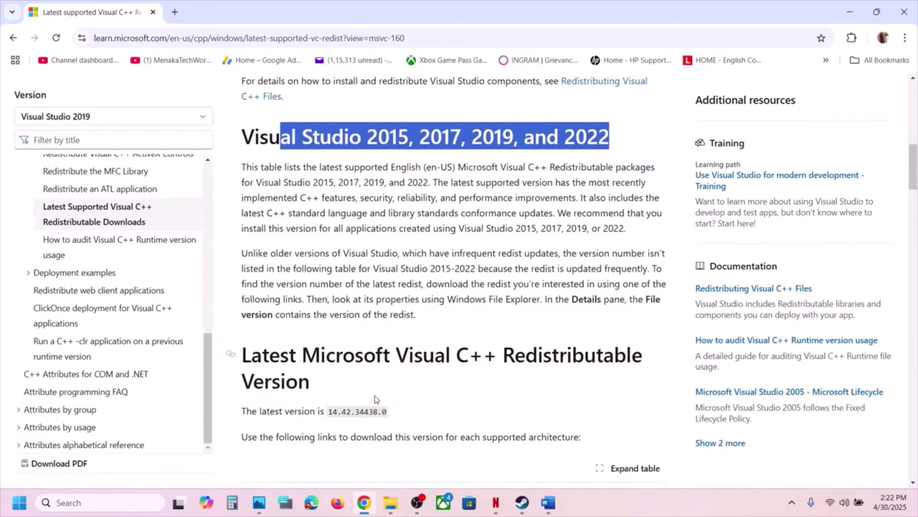
double_click(256, 285)
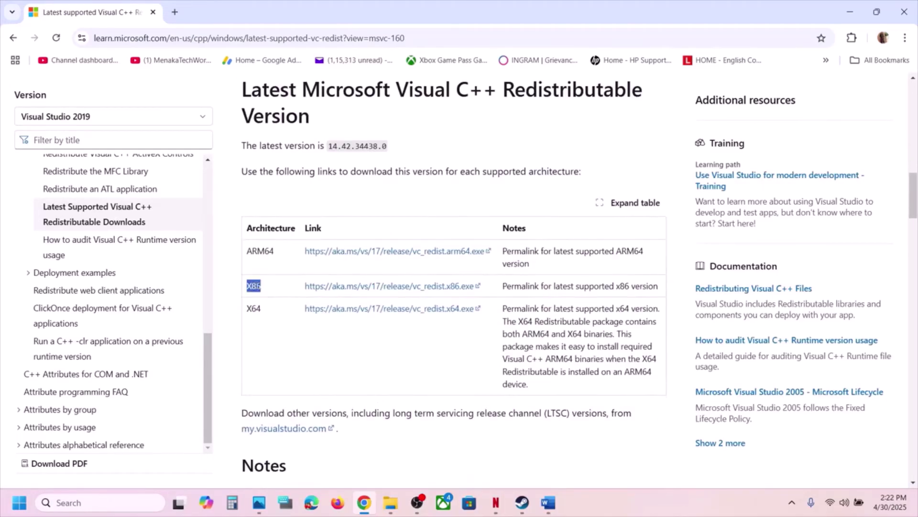
double_click(255, 308)
double_click(255, 285)
left_click(371, 286)
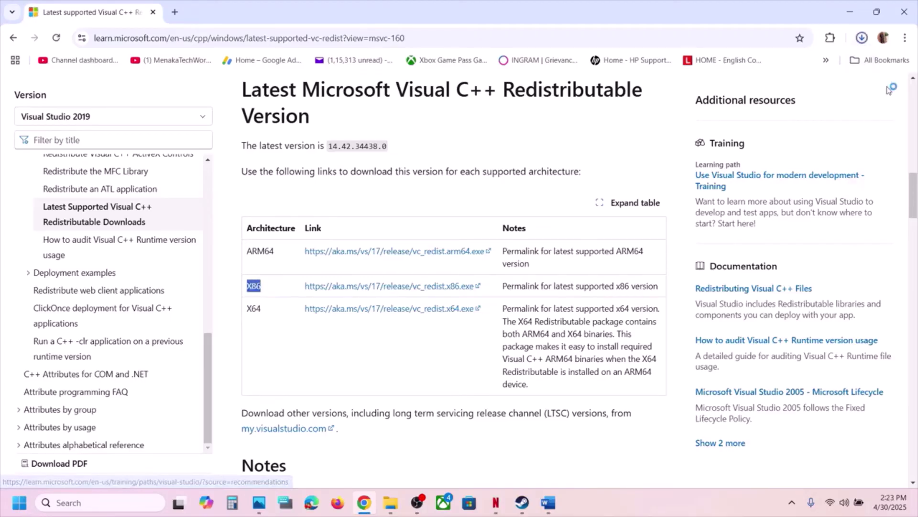
left_click(642, 507)
Step: Run the downloaded VC_redist.x86 installer and start repairing the Microsoft Visual C++ 2015-2022 Redistributable (x86)
left_click(862, 38)
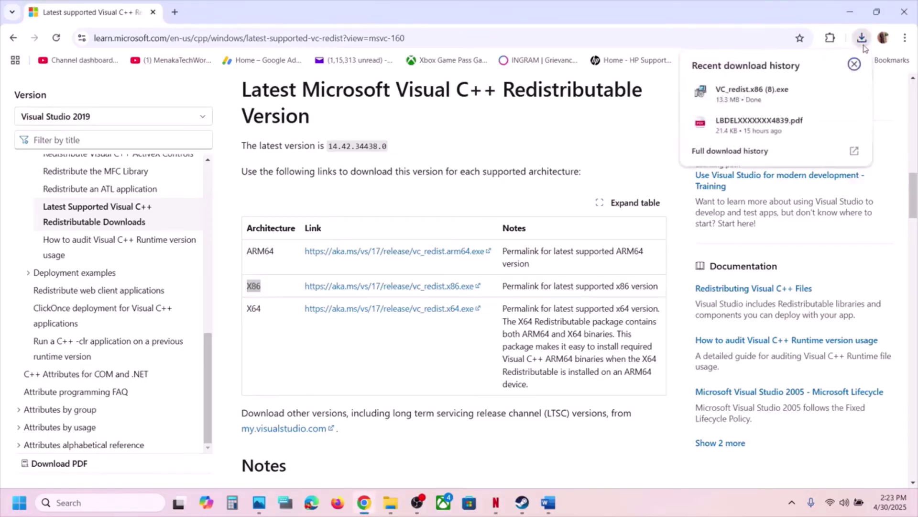
left_click(752, 91)
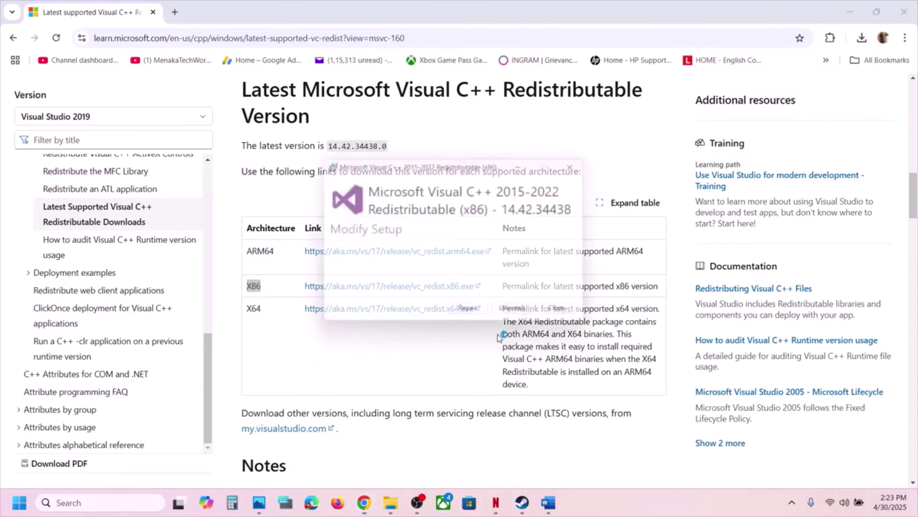
left_click(484, 320)
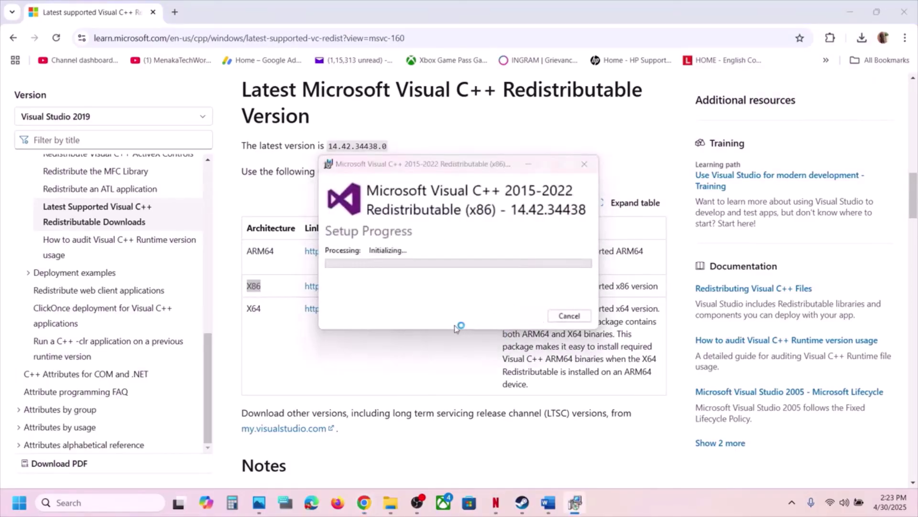
Step: Download the X64 redistributable vc_redist.x64.exe, run it and start repairing the Visual C++ 2015-2022 Redistributable (x64)
double_click(253, 308)
left_click(402, 309)
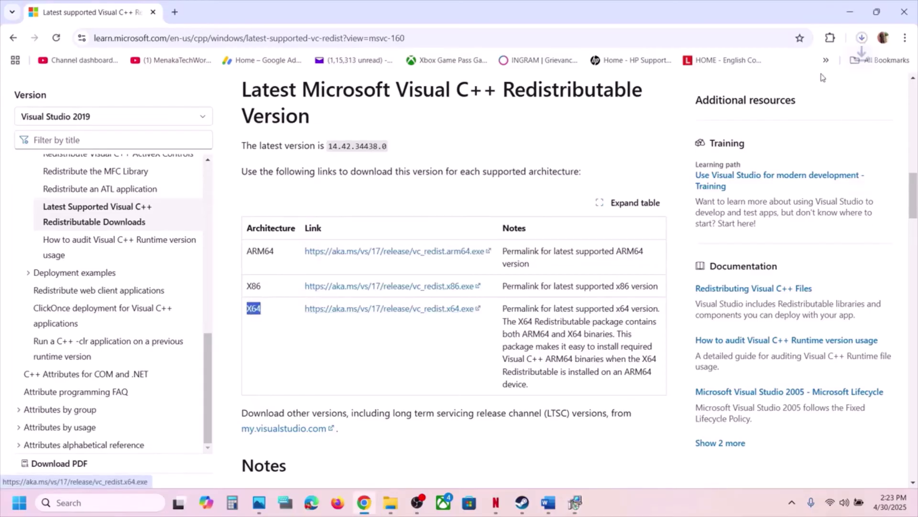
left_click(751, 68)
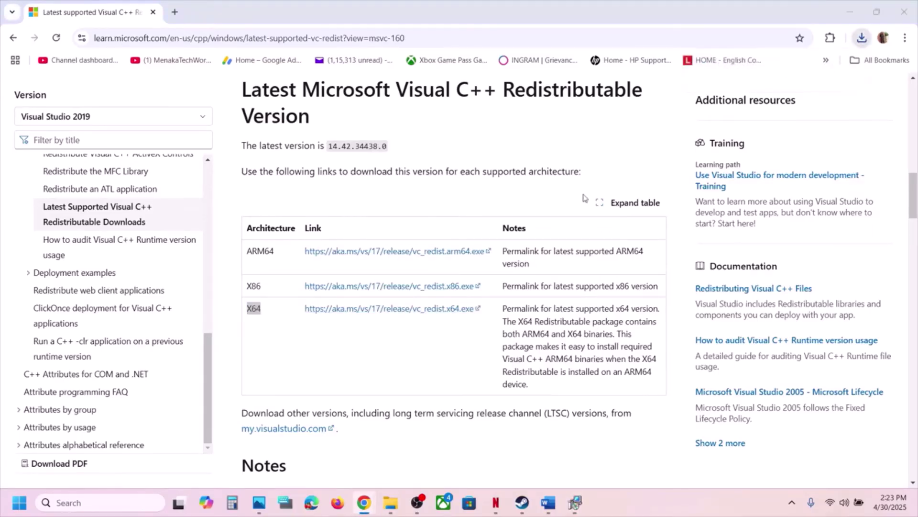
left_click(474, 316)
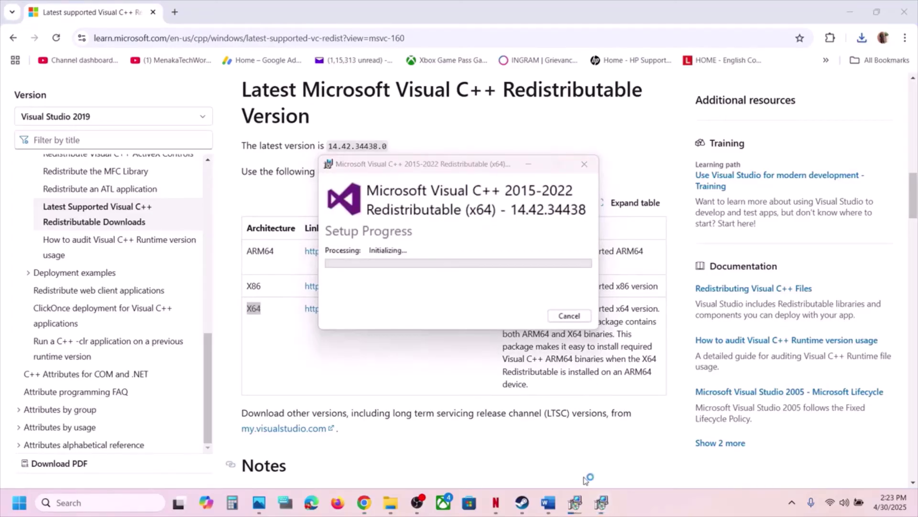
Step: Place the x64 and x86 setup windows side by side to check their progress, and return to the download page
left_click_drag(479, 170, 771, 184)
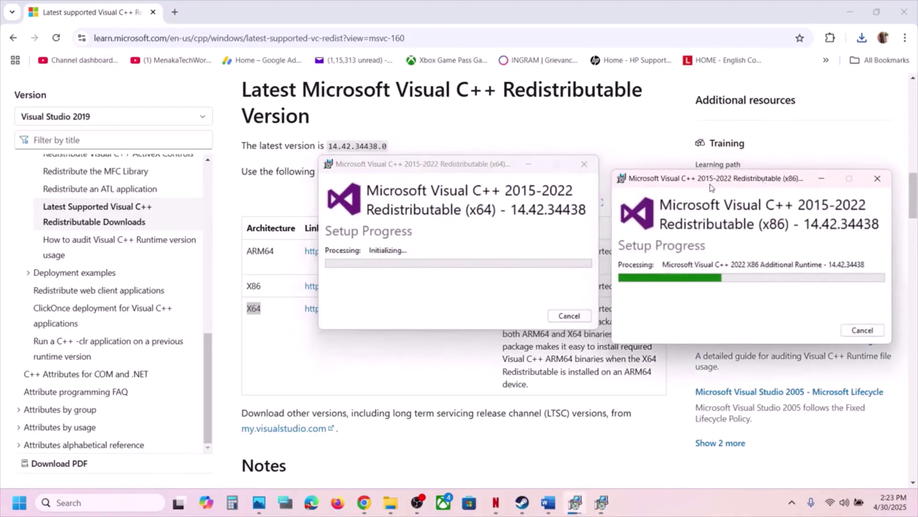
left_click_drag(499, 167, 450, 186)
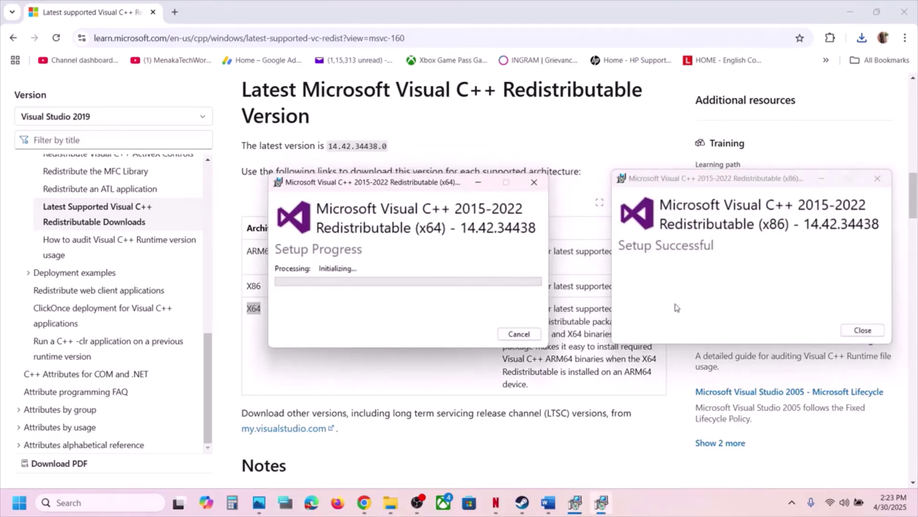
left_click(361, 387)
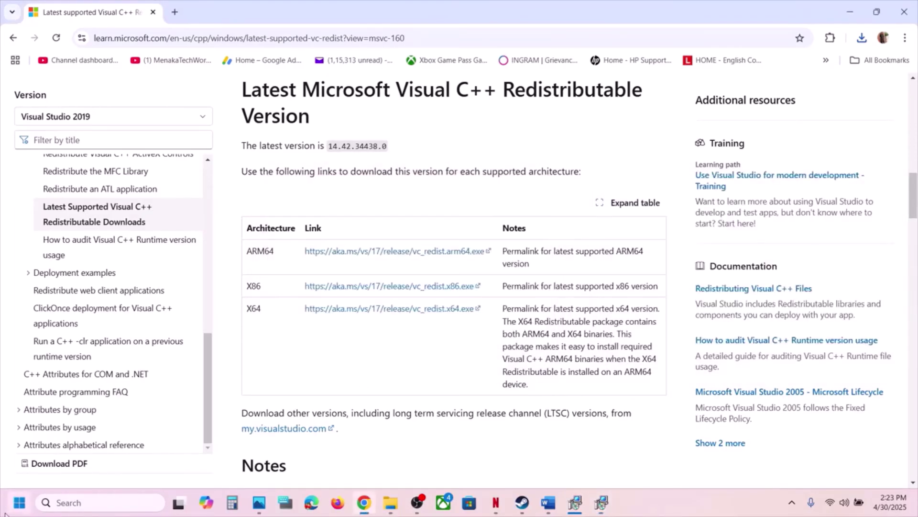
Step: Bring up the Windows power options with Restart, and return to the Word document at Step 13 about increasing virtual memory
left_click(19, 502)
left_click(348, 461)
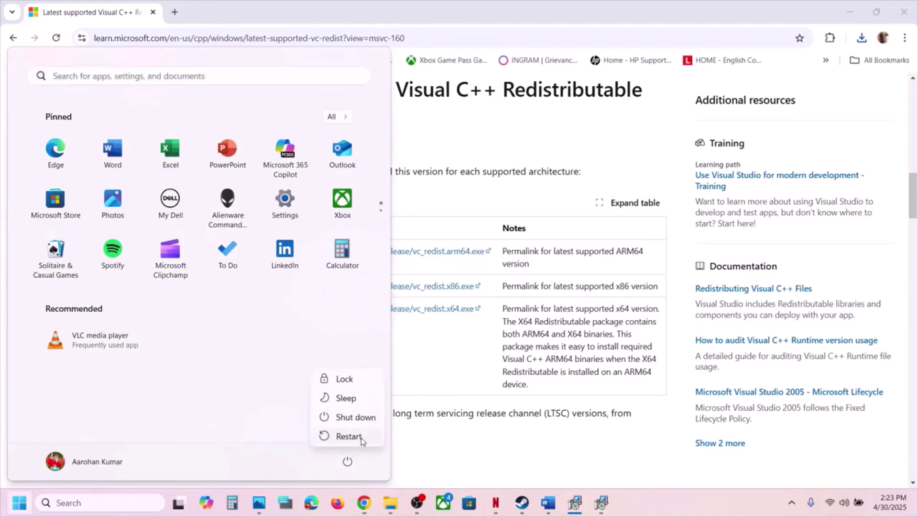
left_click(523, 506)
left_click(548, 504)
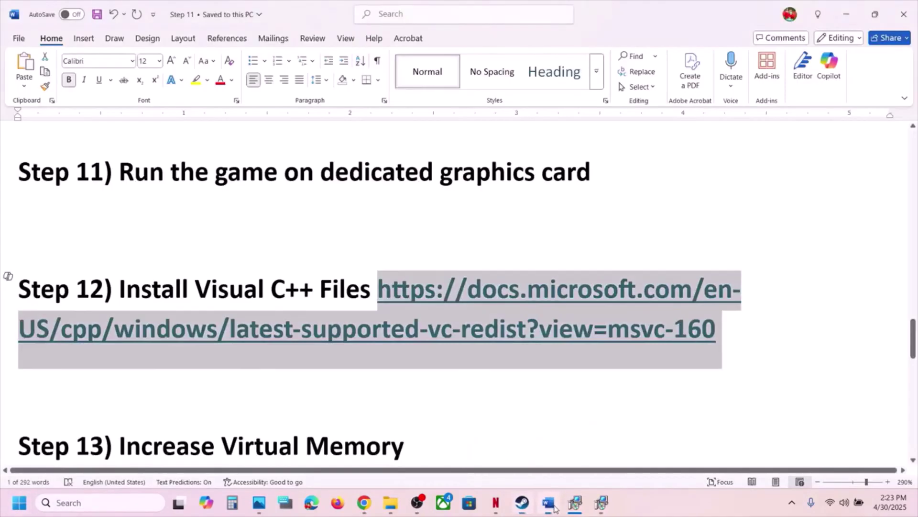
scroll(411, 274, "down", 5)
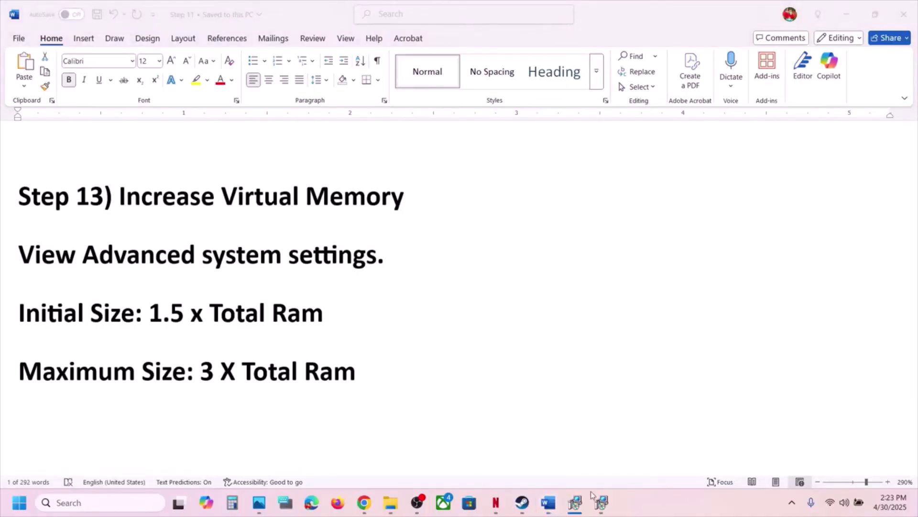
left_click(523, 503)
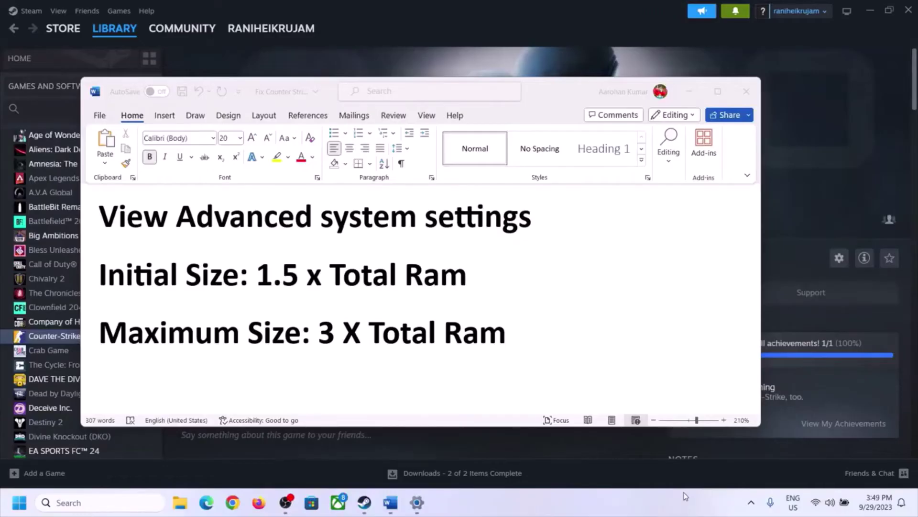
Step: Copy "View Advanced system settings" from the Word document, search Windows for it, open System Properties and move its window beside the heading text
left_click(130, 223)
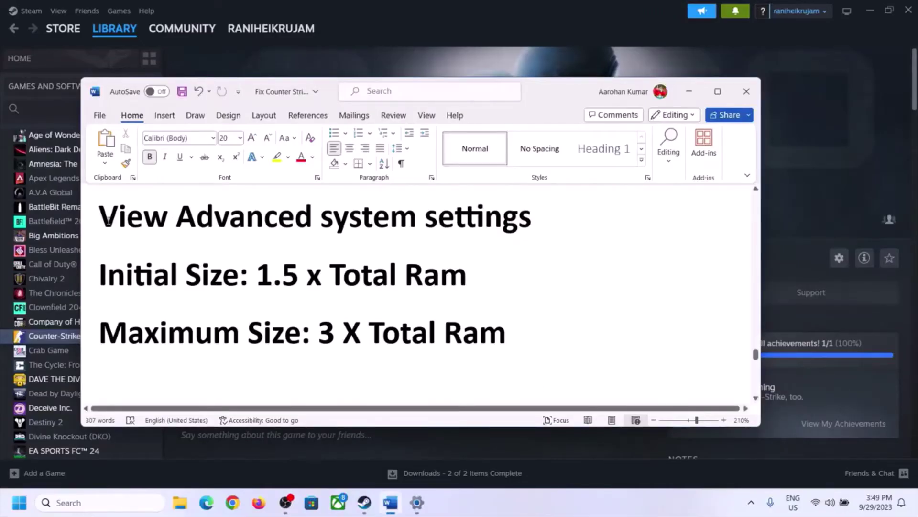
left_click_drag(109, 222, 502, 232)
key("ctrl+c")
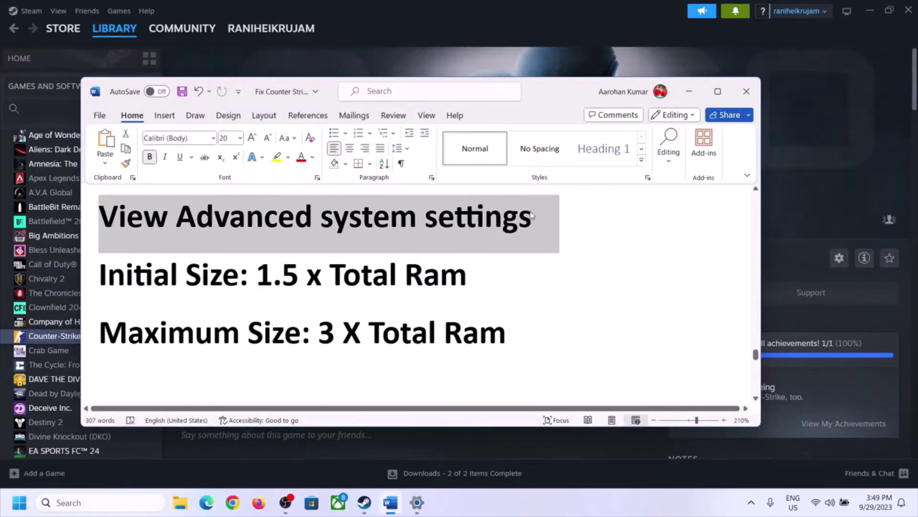
left_click(105, 502)
key("ctrl+v")
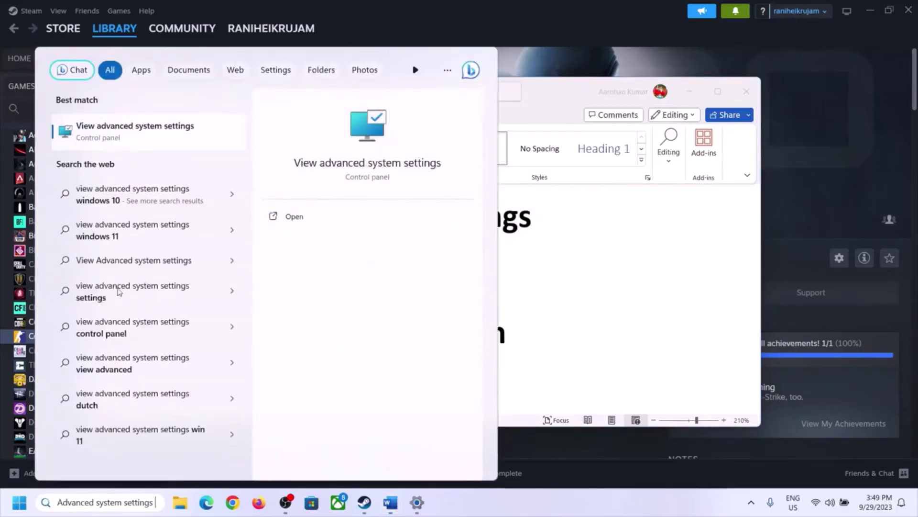
left_click(128, 138)
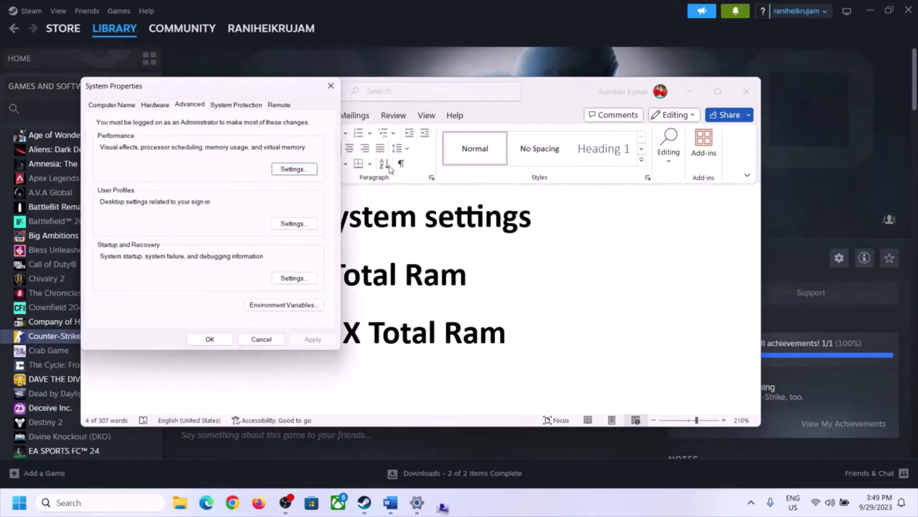
left_click_drag(191, 94, 411, 166)
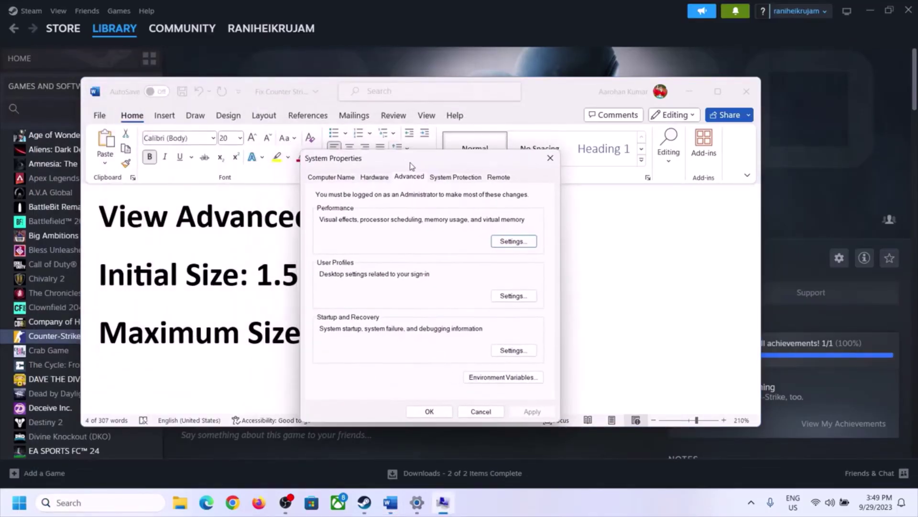
Step: Open the Virtual Memory settings from Performance Options, turn off automatic paging file management and choose Custom size for drive C:
left_click(511, 244)
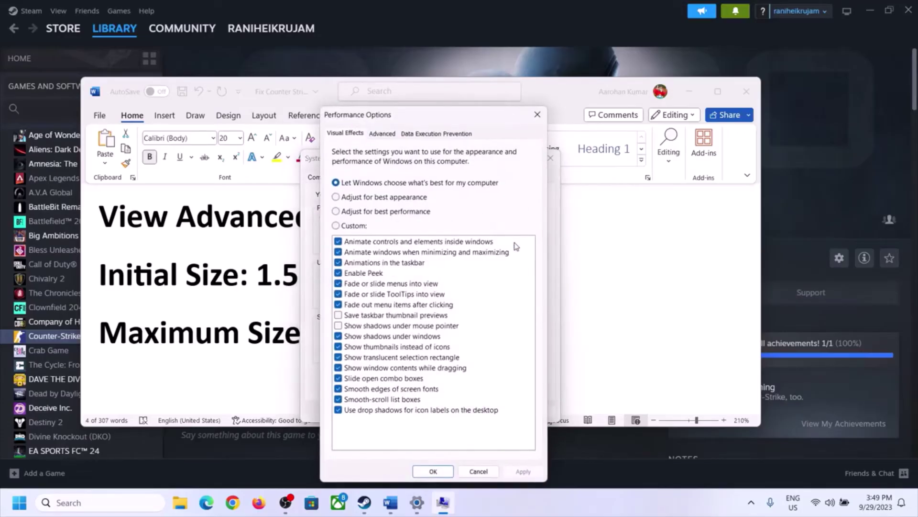
left_click(387, 137)
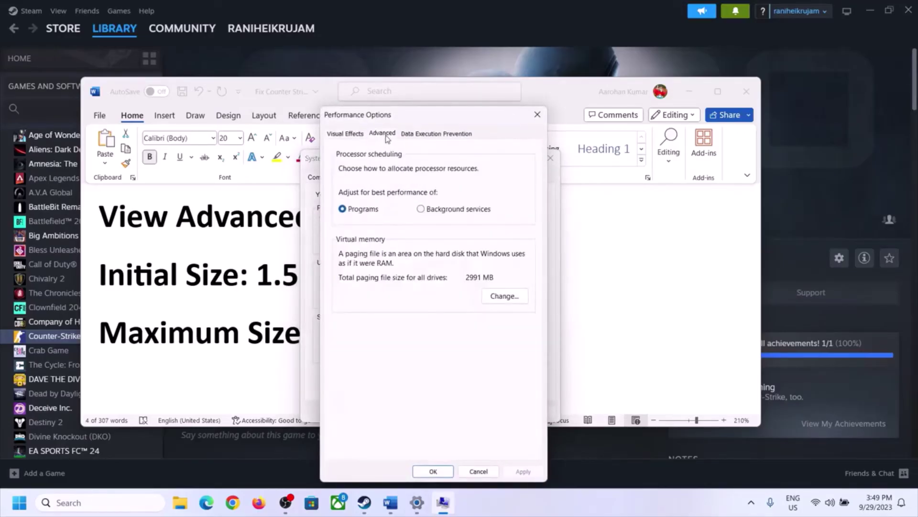
left_click(508, 297)
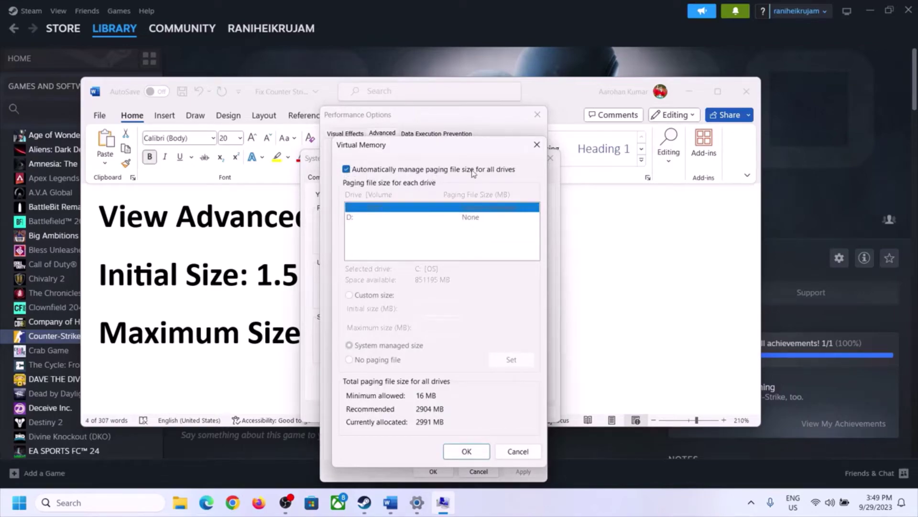
left_click(346, 170)
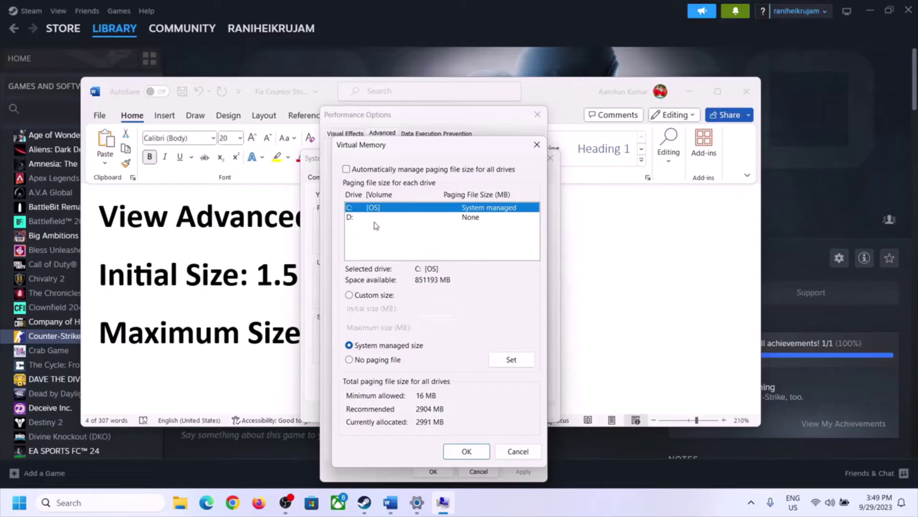
left_click(349, 295)
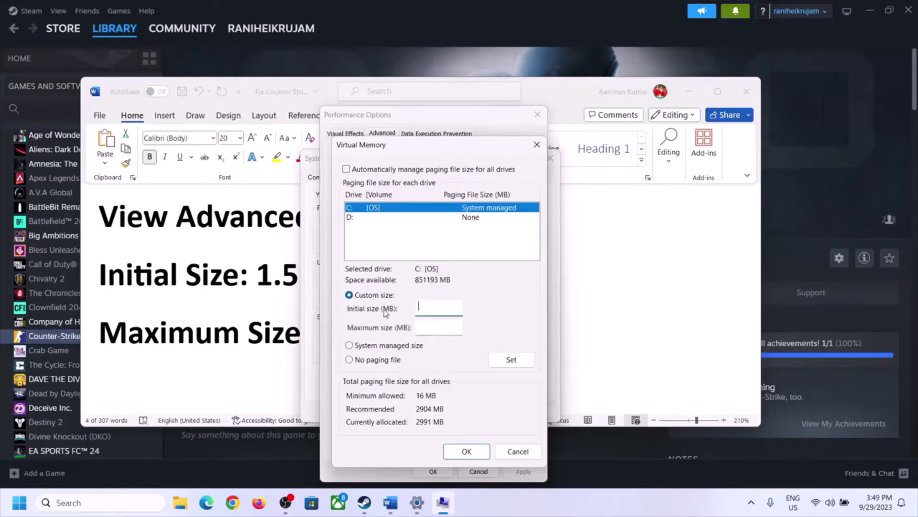
Step: Highlight the formula 1.5 x Total Ram in the Word document and check the installed RAM on the System About page in Settings
left_click(250, 286)
left_click_drag(261, 276, 426, 286)
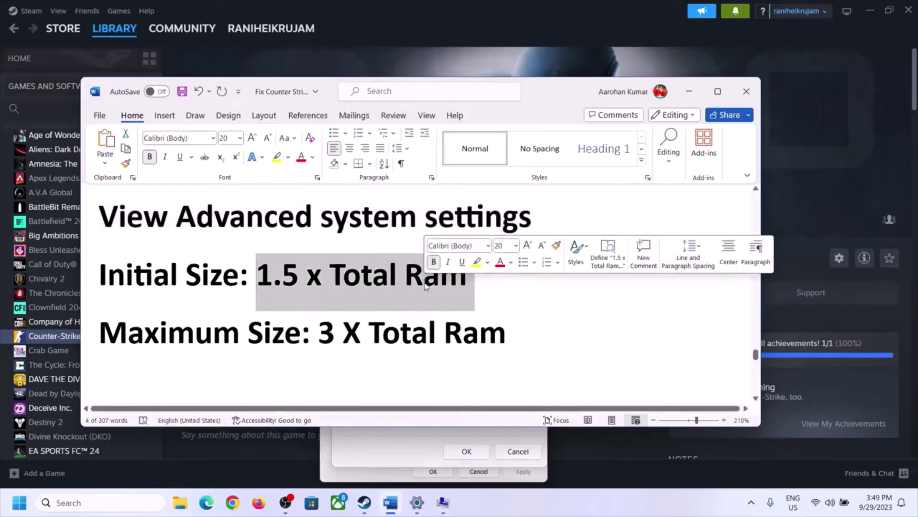
left_click(417, 504)
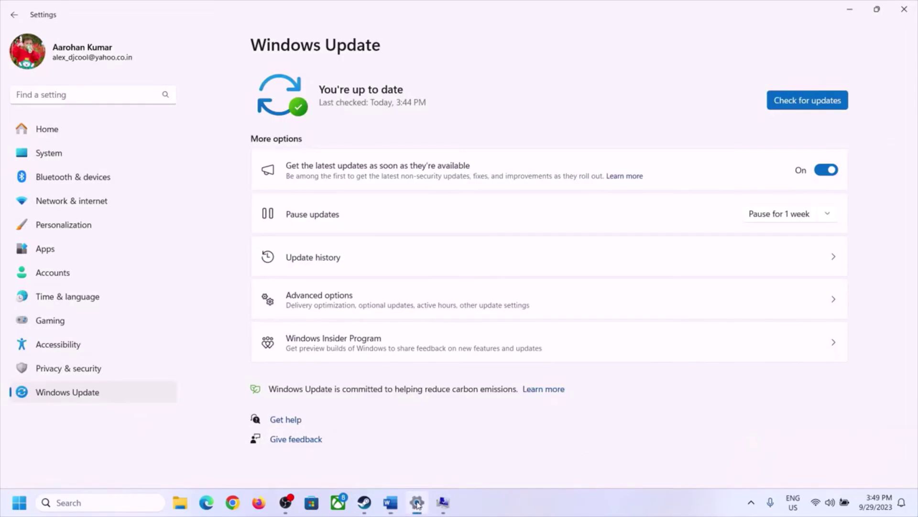
left_click(47, 153)
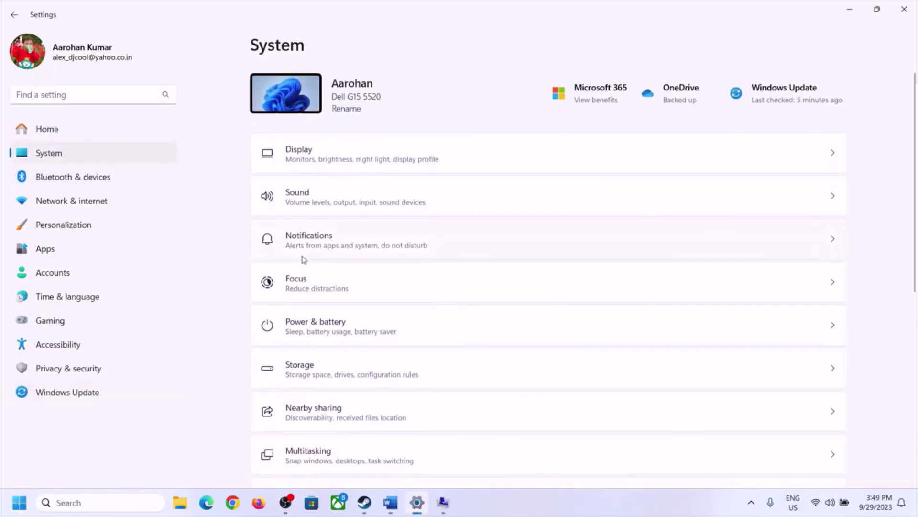
scroll(320, 404, "down", 6)
left_click(304, 452)
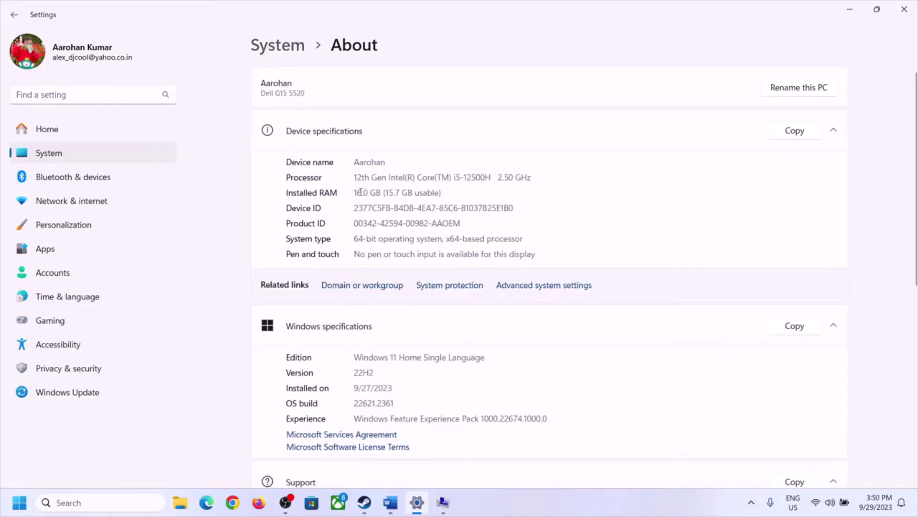
left_click_drag(362, 192, 350, 194)
left_click(369, 193)
Step: Return to the Virtual Memory dialog, launch Calculator by running calc, and place its window beside the dialog
left_click(443, 502)
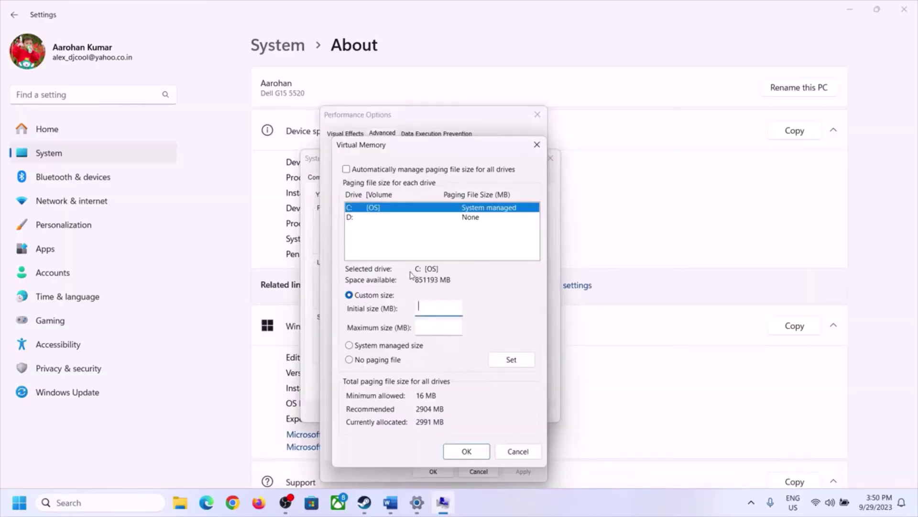
mouse_move(416, 502)
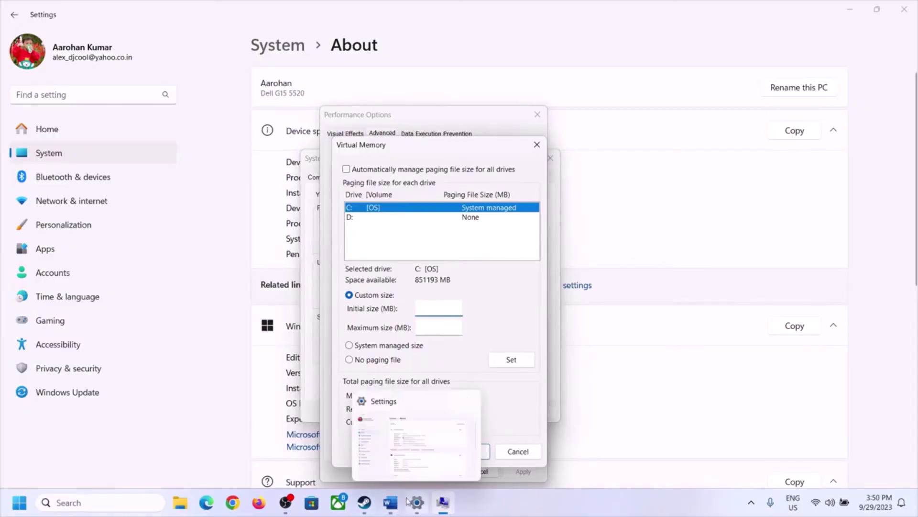
left_click(414, 442)
key("super+r")
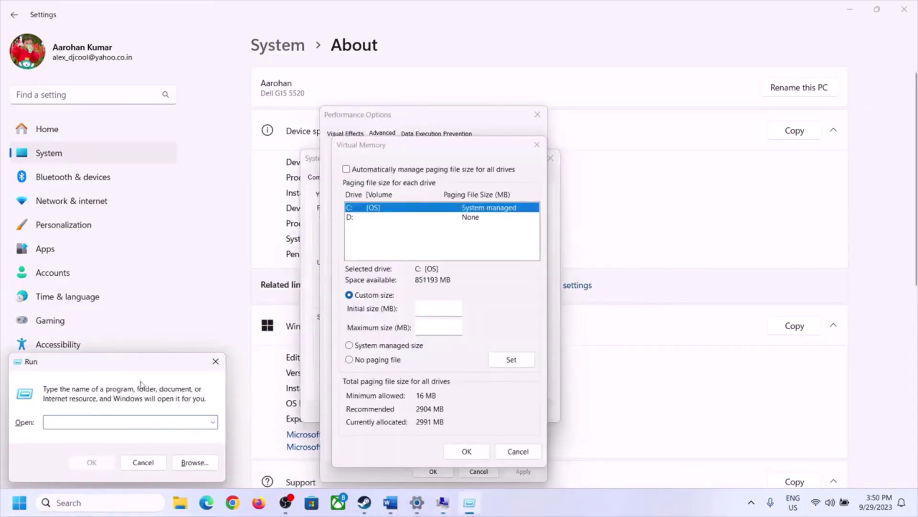
type("cal")
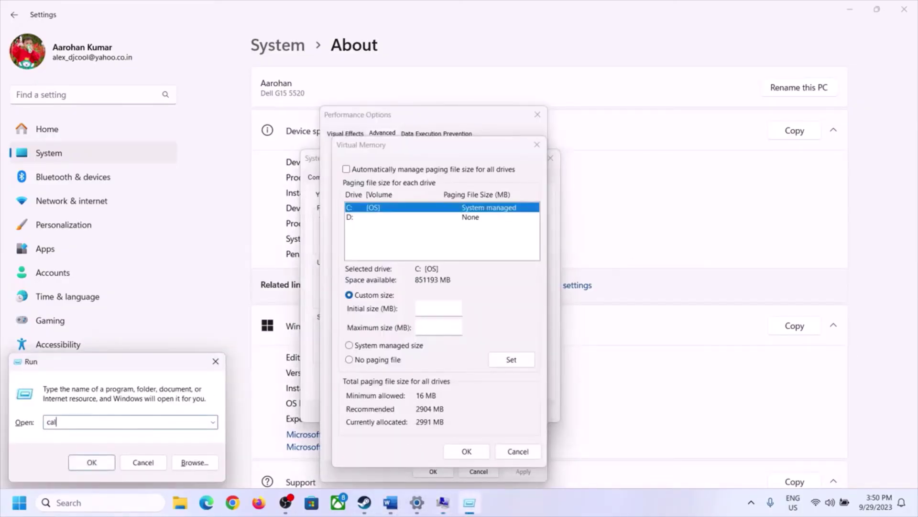
type("c")
left_click(92, 462)
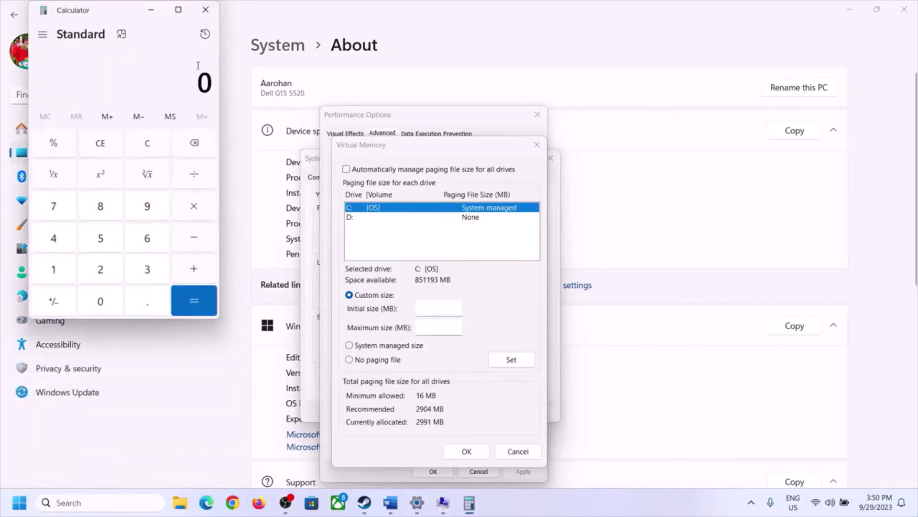
left_click_drag(115, 20, 671, 161)
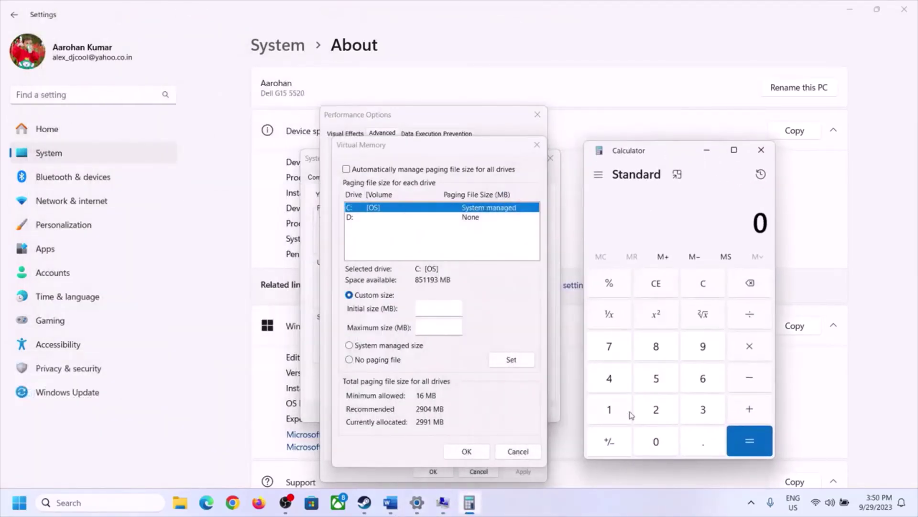
Step: Check the initial size formula in the Word document and calculate 16 × 1024 in Calculator to convert the RAM to MB
left_click(390, 502)
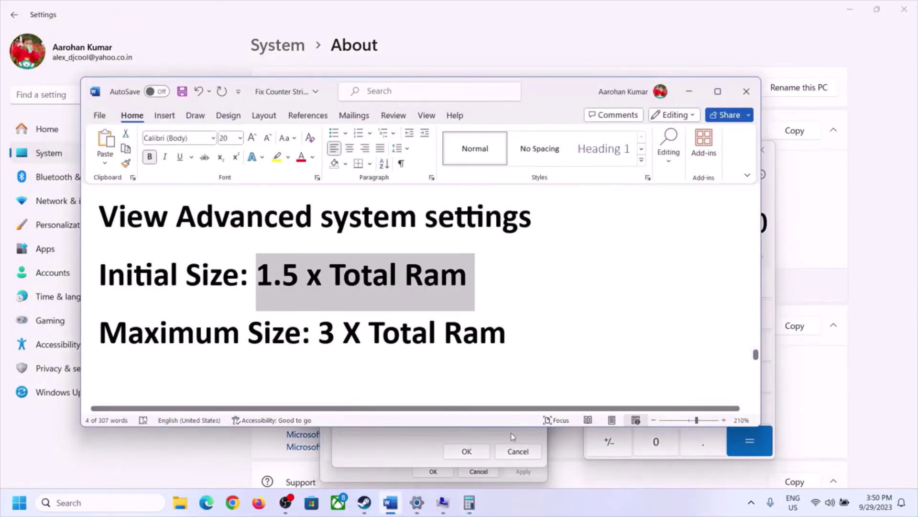
left_click(470, 502)
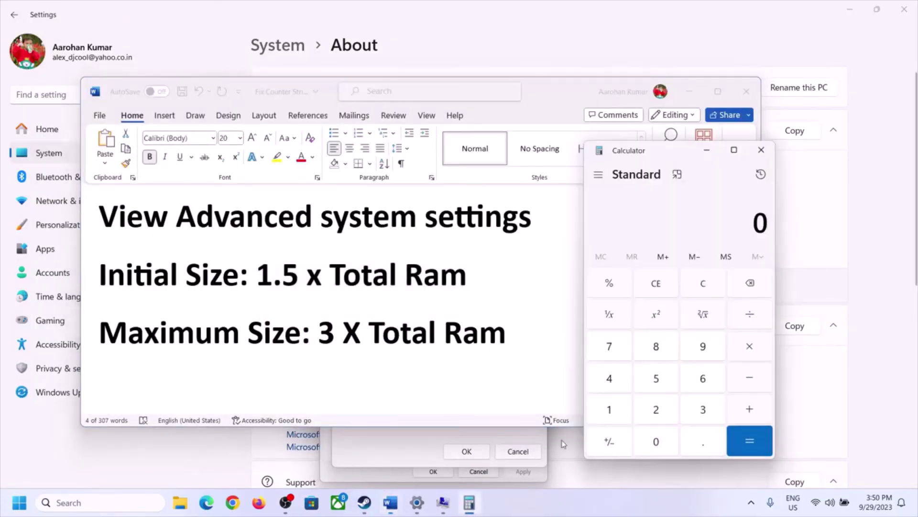
left_click(609, 409)
left_click(702, 379)
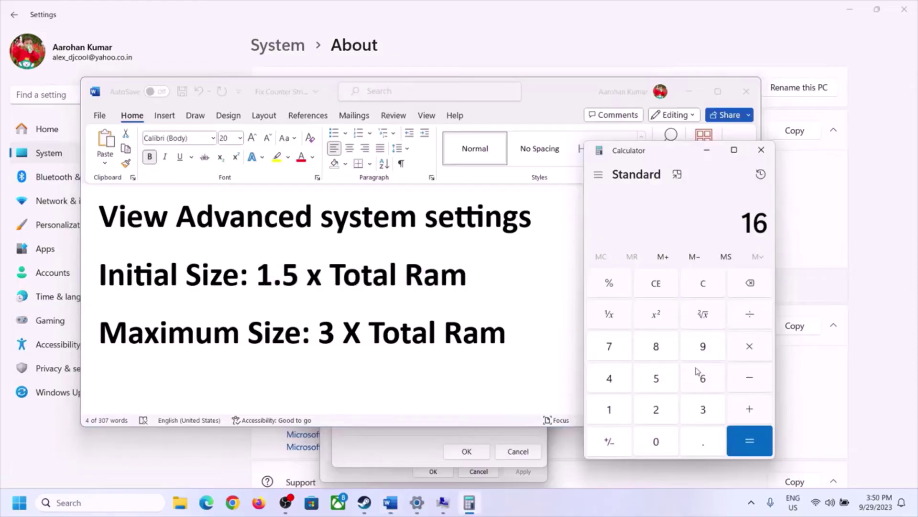
left_click(701, 294)
left_click(610, 410)
left_click(689, 382)
left_click(608, 409)
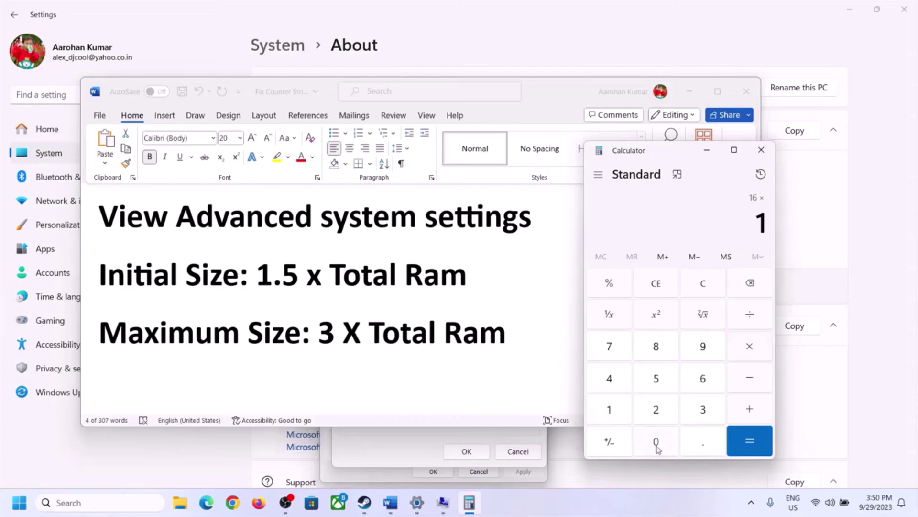
left_click(656, 442)
left_click(657, 411)
left_click(610, 380)
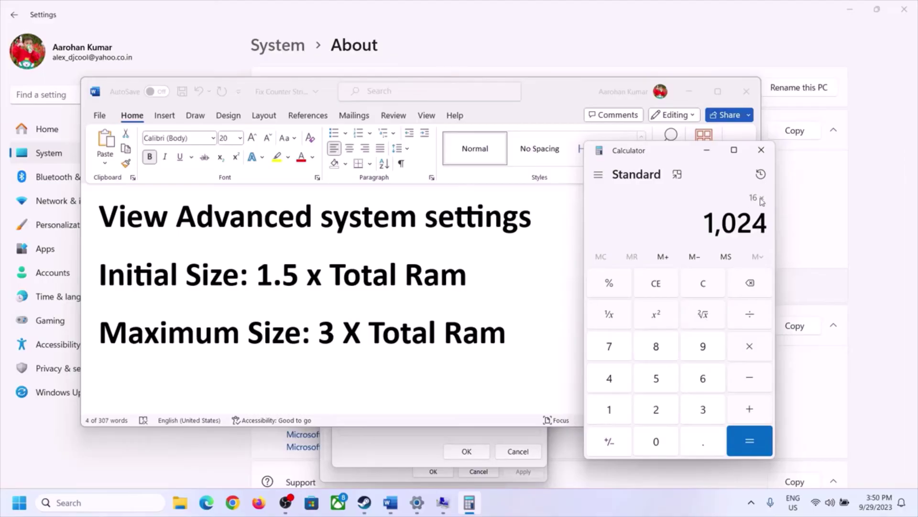
left_click(750, 445)
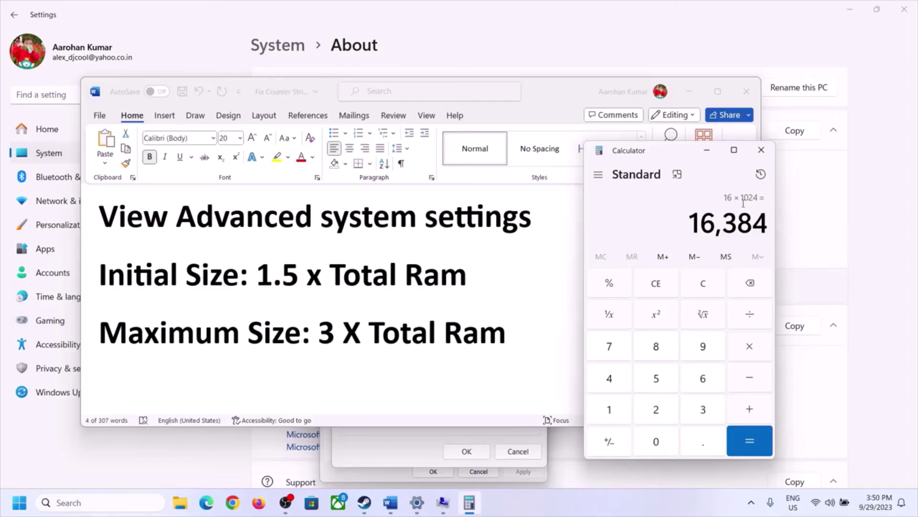
Step: Multiply the converted RAM by 1.5 in Calculator and set the paging file's initial size to 24576 MB
left_click(752, 350)
left_click(620, 412)
left_click(699, 442)
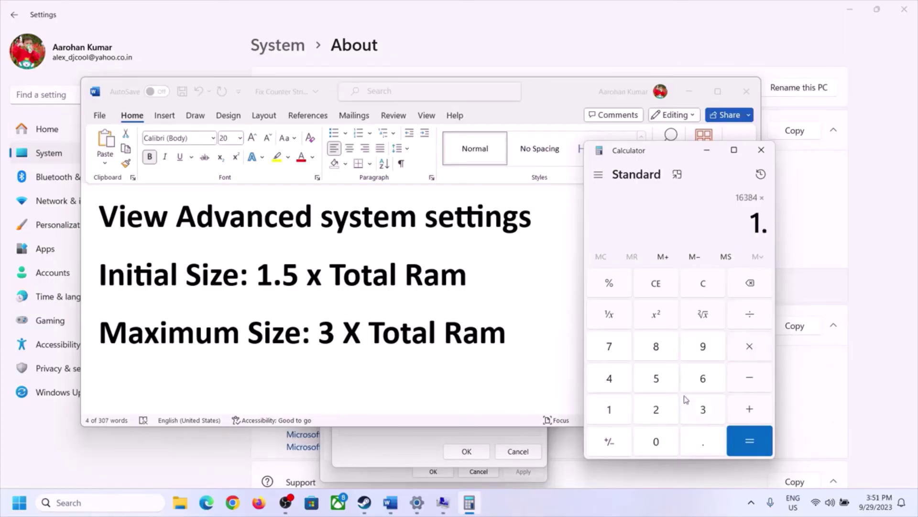
left_click(668, 389)
left_click(750, 436)
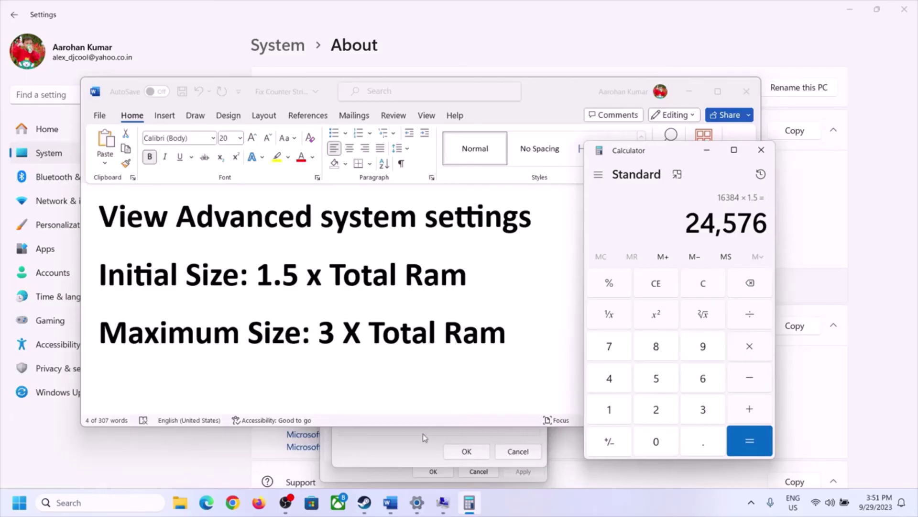
left_click(408, 451)
type("24576")
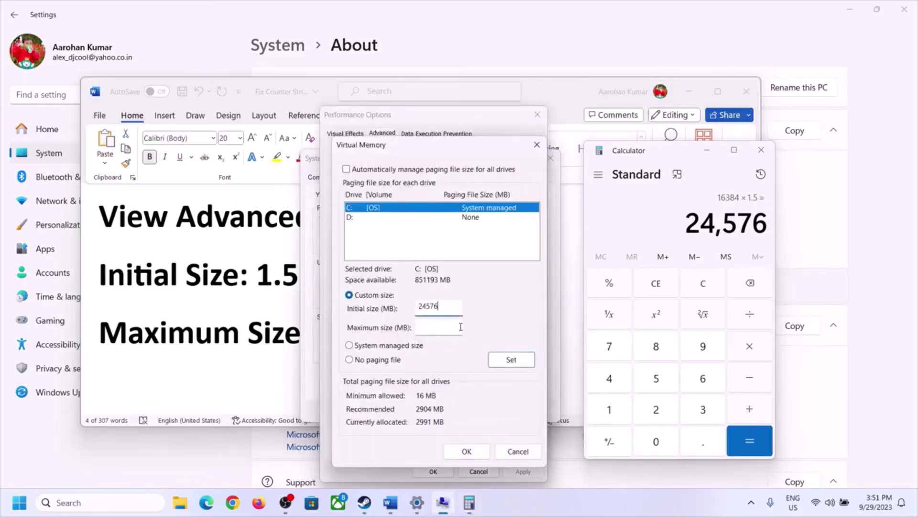
Step: Check the maximum size formula in the Word document and clear the previous result in Calculator
left_click(460, 327)
left_click(283, 338)
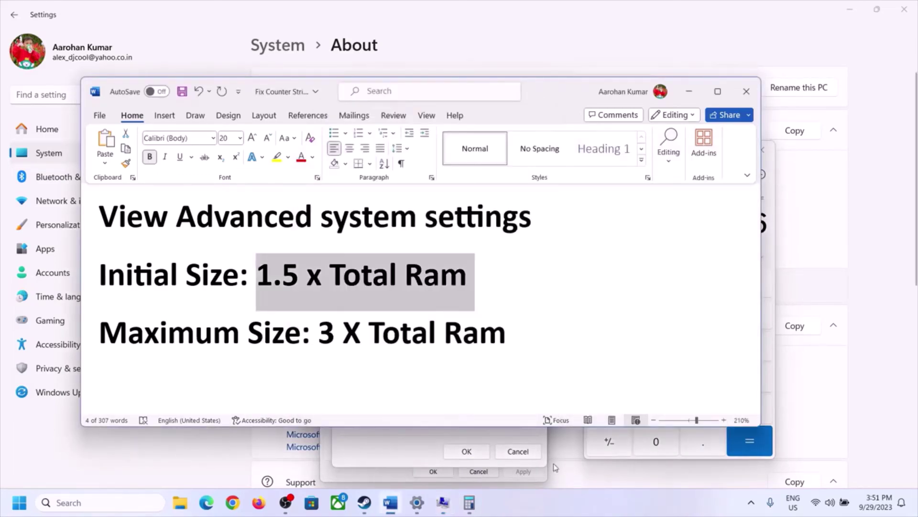
left_click(774, 255)
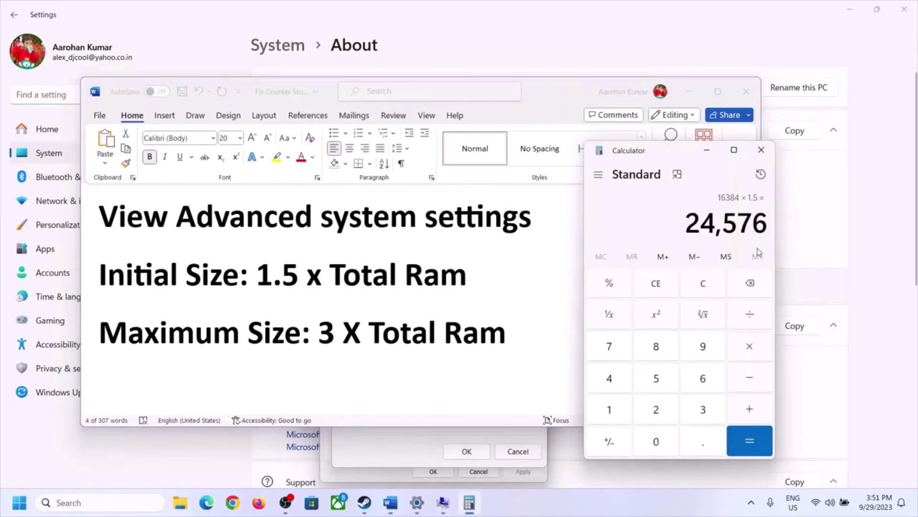
left_click(703, 284)
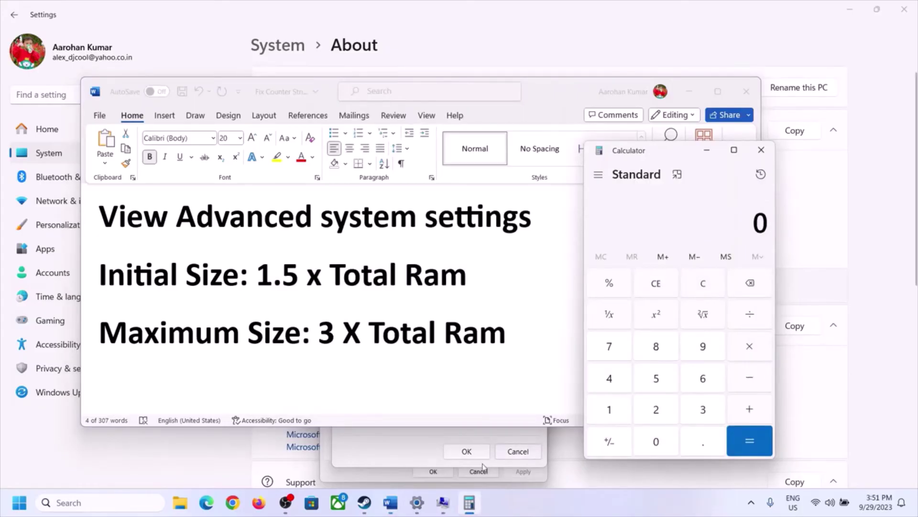
Step: Check the installed RAM on the System About page in Settings and calculate 16 × 1024 in Calculator
left_click(417, 502)
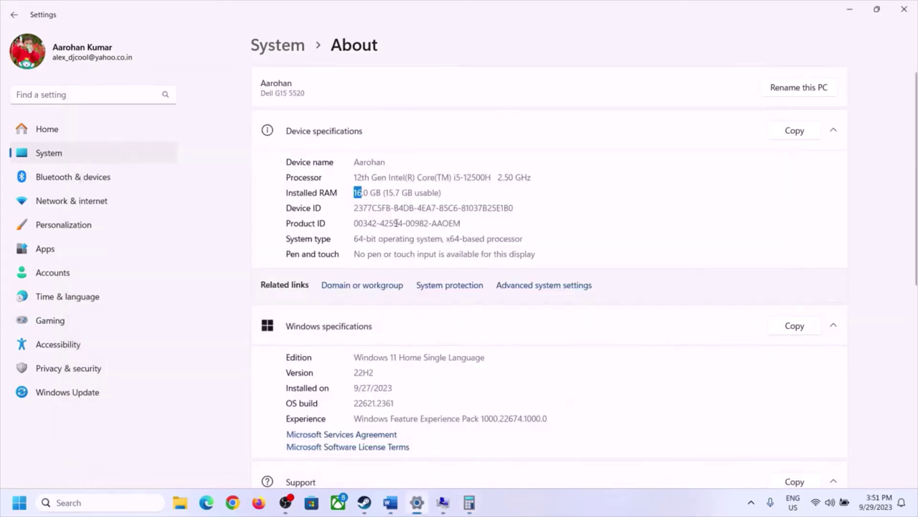
left_click(469, 502)
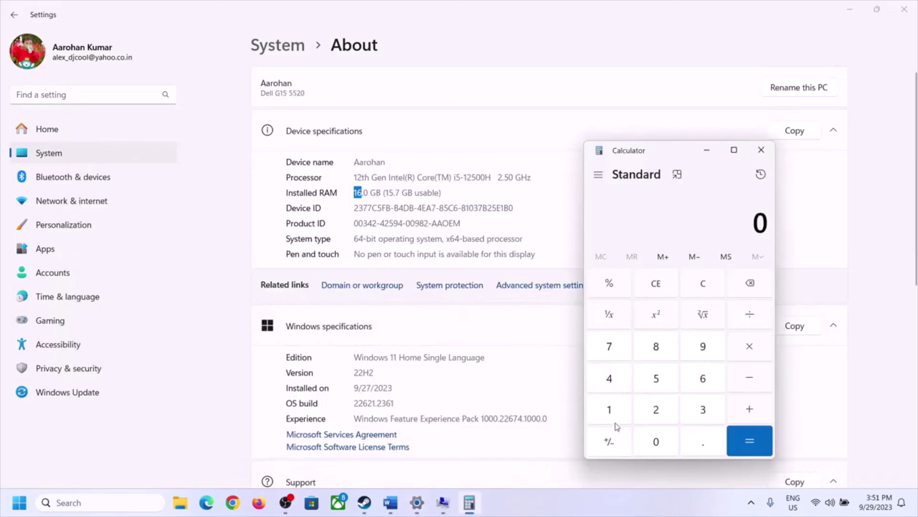
left_click(617, 404)
left_click(698, 379)
left_click(747, 346)
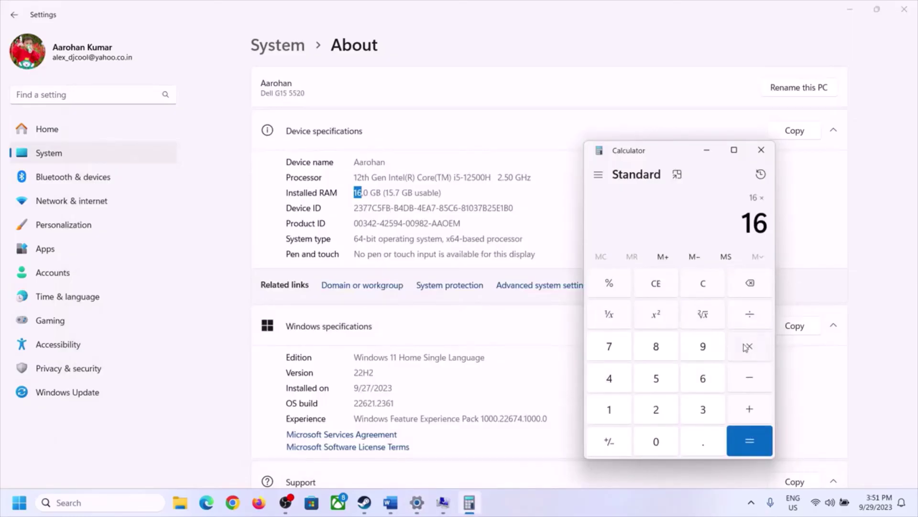
left_click(611, 404)
left_click(646, 437)
left_click(638, 401)
left_click(614, 384)
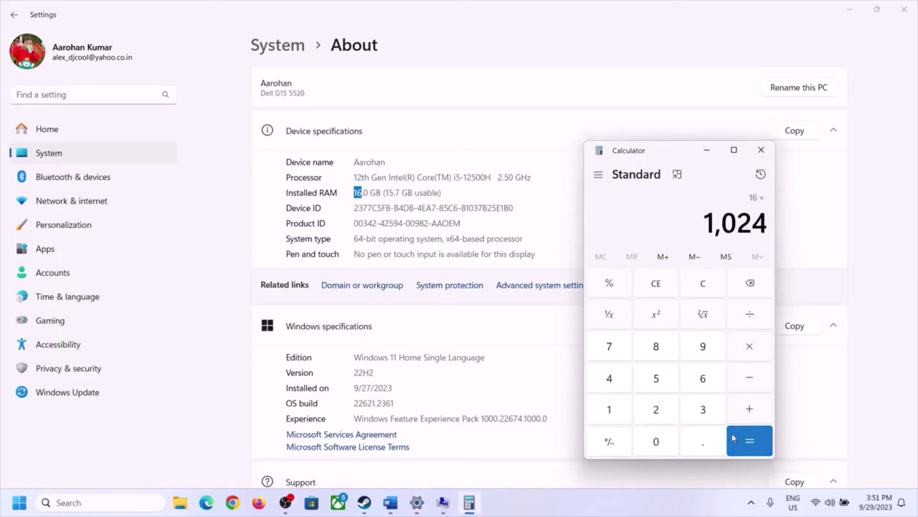
left_click(745, 451)
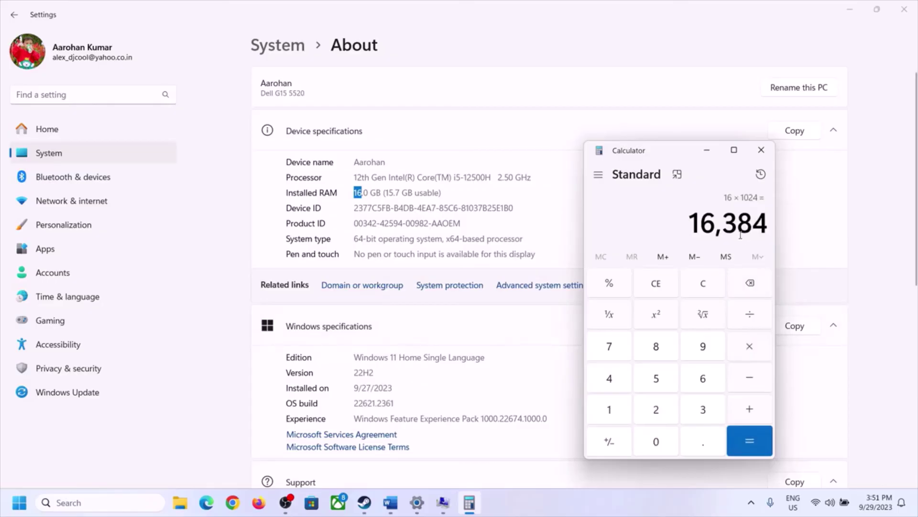
Step: Recheck the maximum size formula in the Word document and multiply the converted RAM by 3 in Calculator
left_click(391, 502)
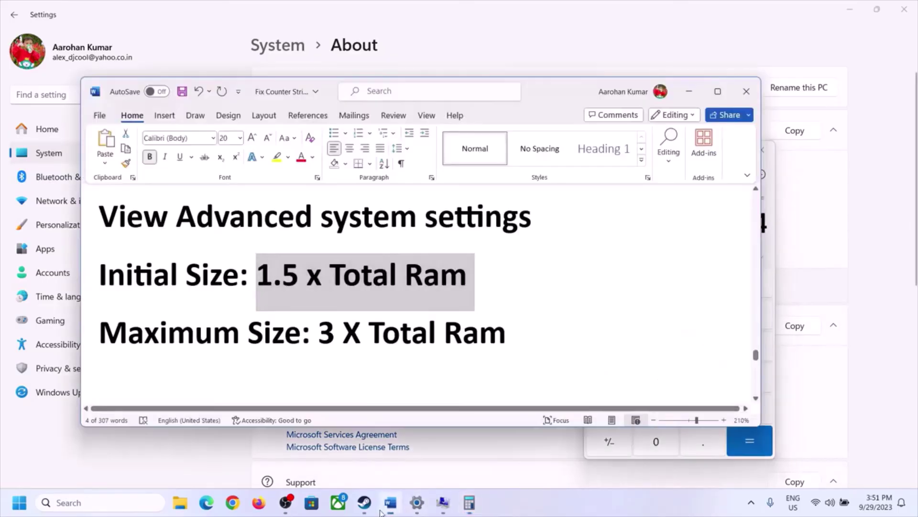
left_click(469, 502)
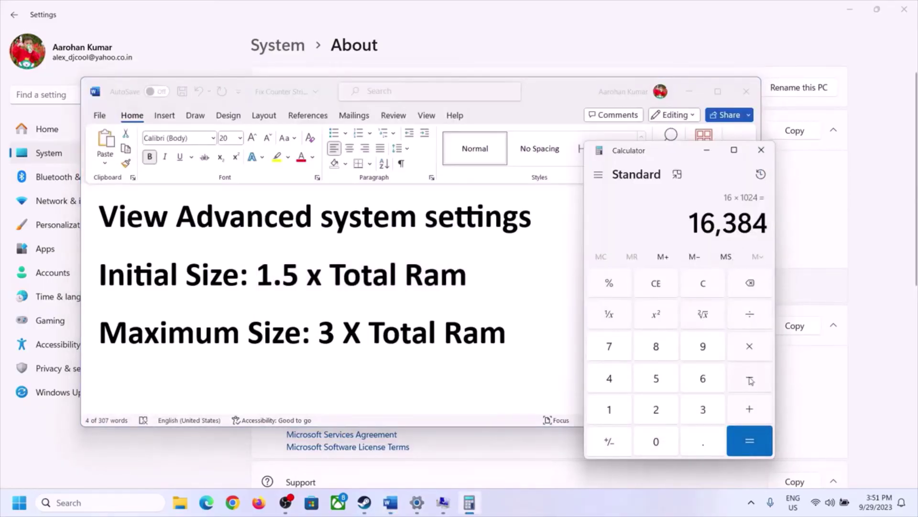
left_click(750, 346)
left_click(698, 410)
left_click(763, 443)
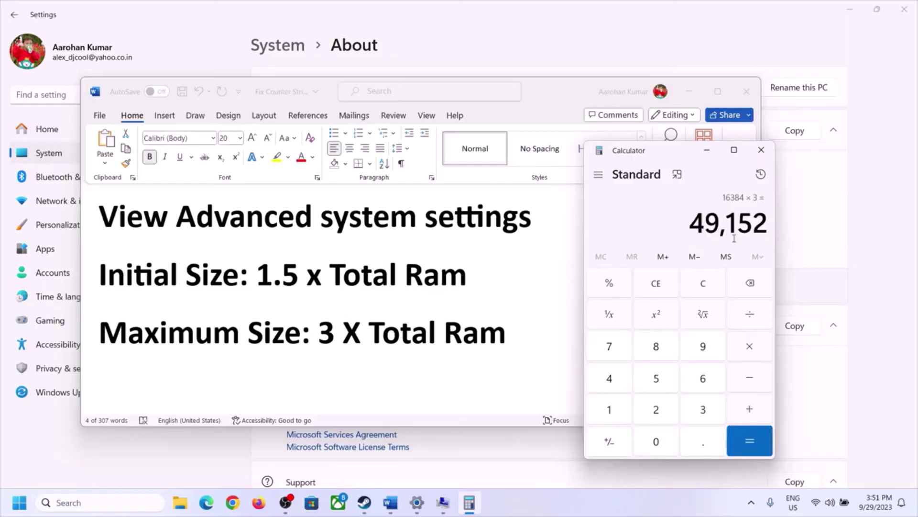
Step: Set the paging file's maximum size to 49152 MB for drive C and confirm the Virtual Memory changes
left_click(443, 502)
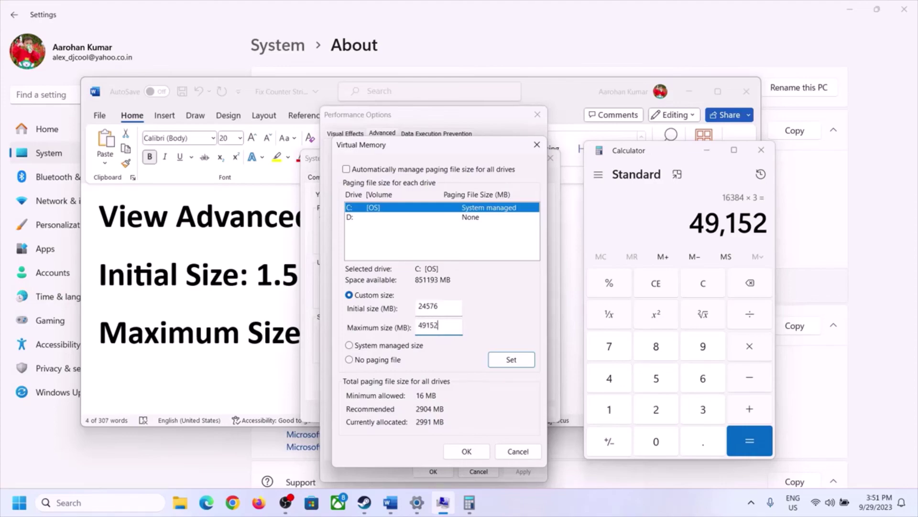
left_click(511, 362)
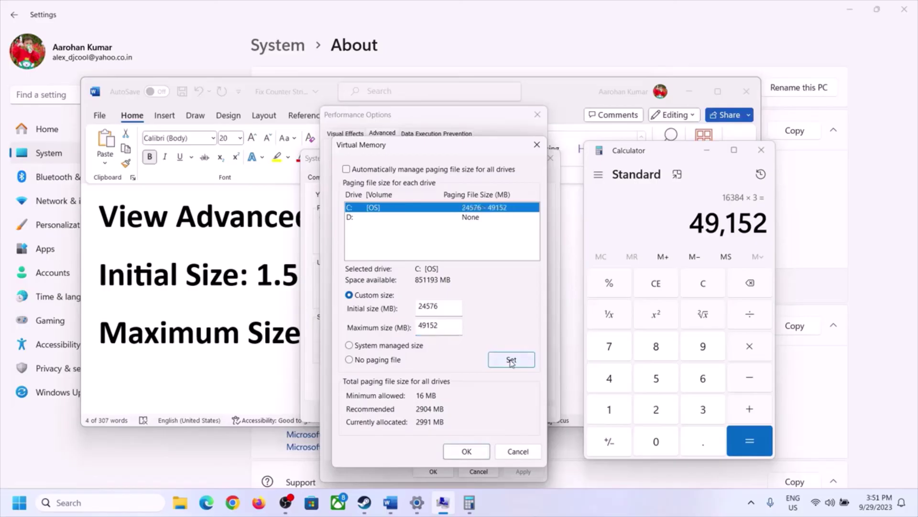
left_click(468, 452)
left_click(561, 294)
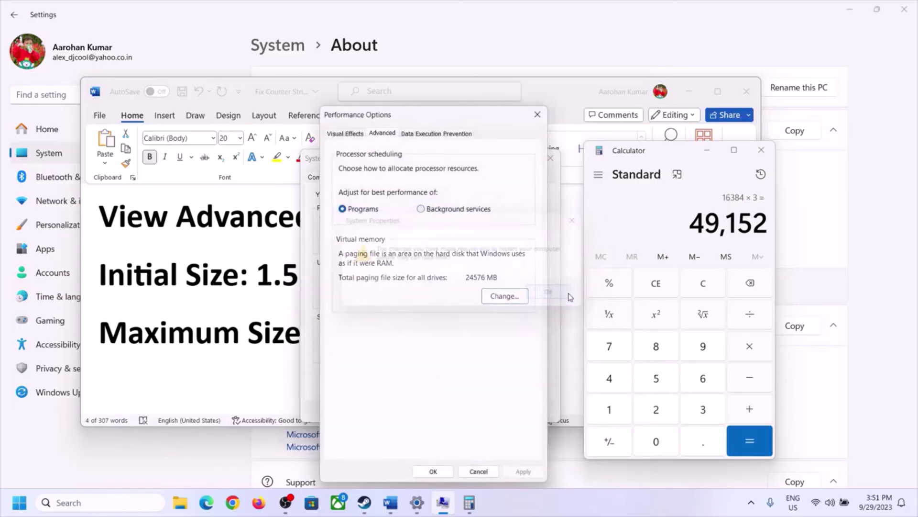
Step: Confirm and close Performance Options and System Properties, and dismiss the restart prompt without restarting
left_click(434, 471)
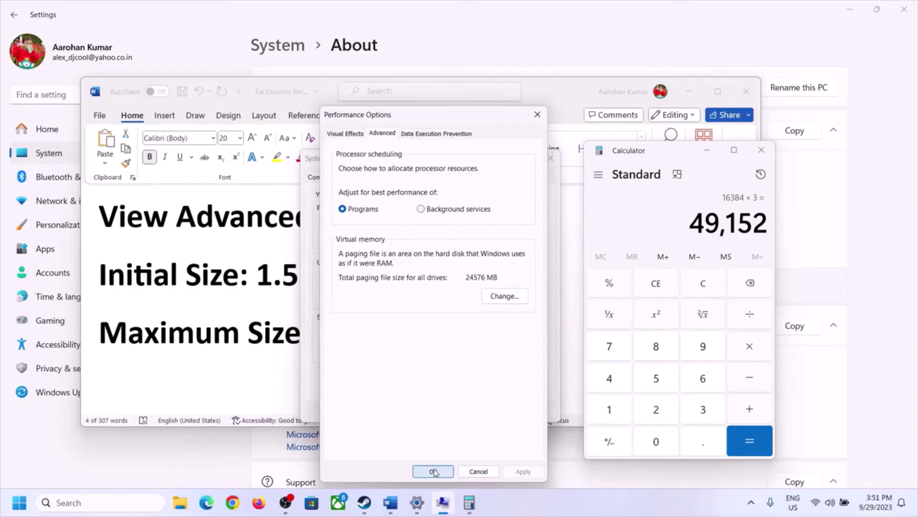
left_click(433, 410)
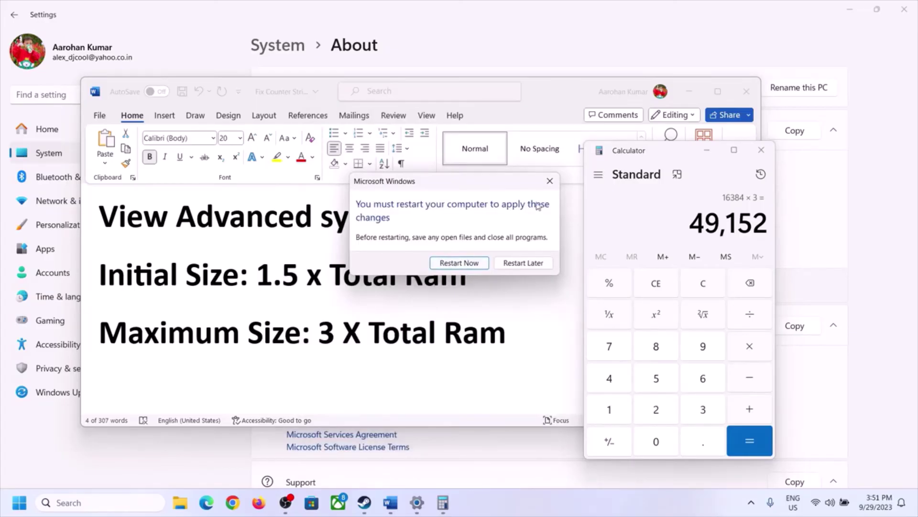
left_click(549, 181)
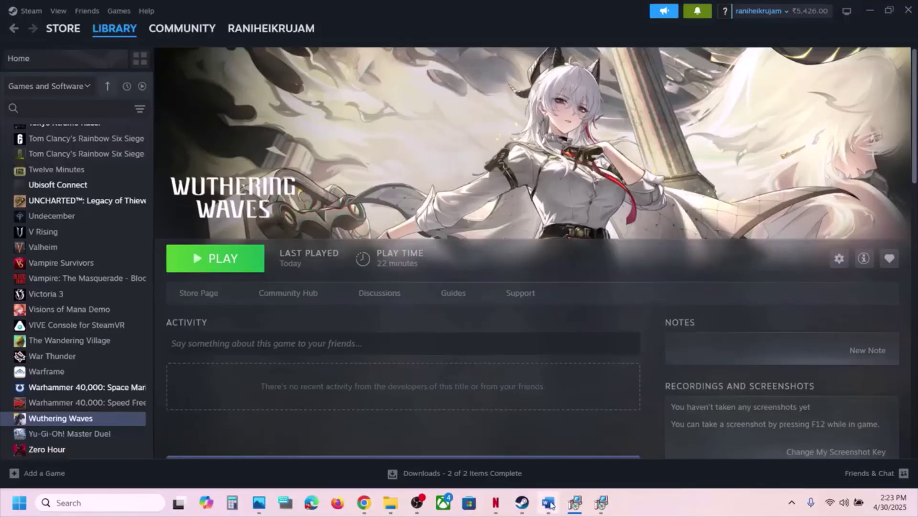
Step: Highlight the Step 14 instruction Update the system BIOS in the Word document and briefly view the Wuthering Waves page in Steam
left_click(548, 503)
scroll(332, 268, "down", 3)
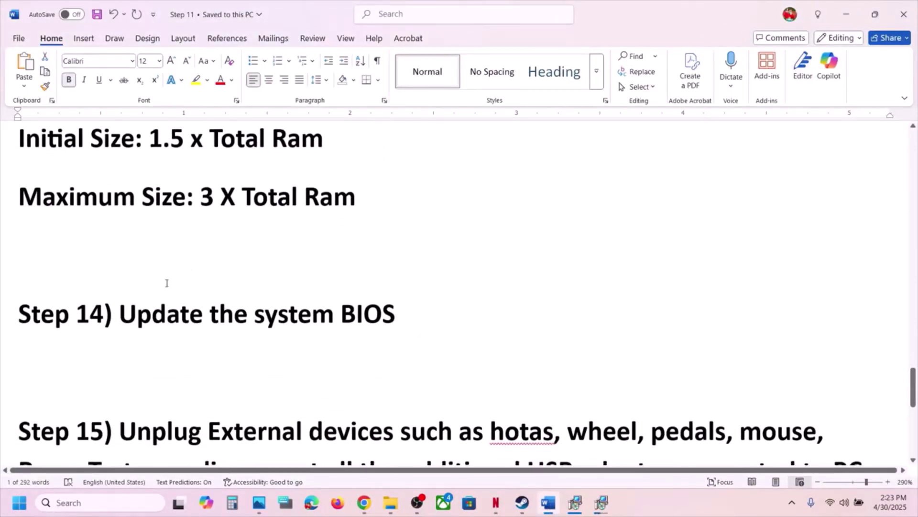
left_click_drag(158, 318, 430, 320)
scroll(429, 319, "up", 1)
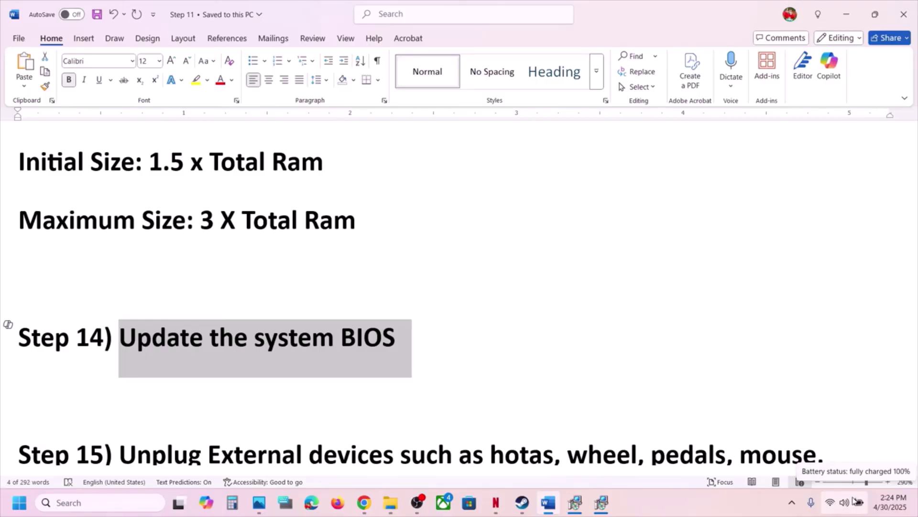
left_click(313, 337)
left_click(522, 503)
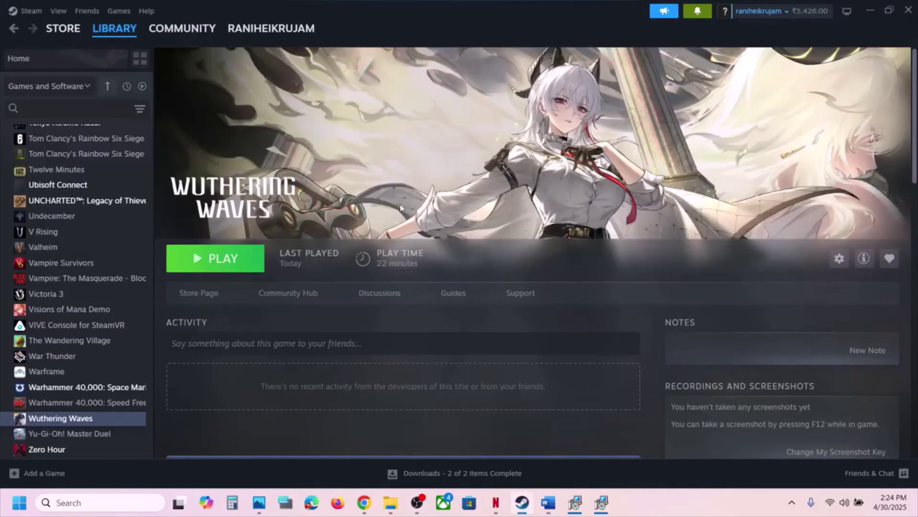
left_click(549, 502)
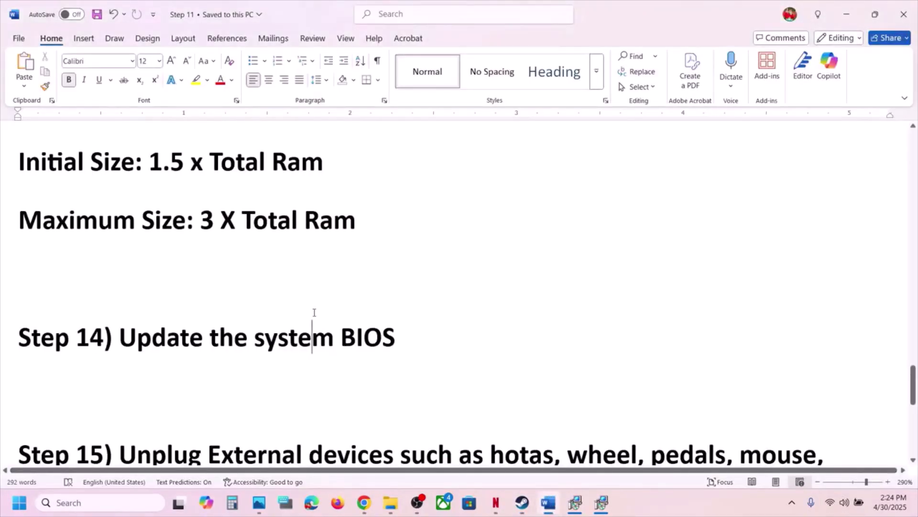
Step: Highlight the Step 15 instructions in turn, from unplugging external devices and extra controllers to removing the undervolt
scroll(314, 312, "down", 4)
scroll(315, 312, "down", 1)
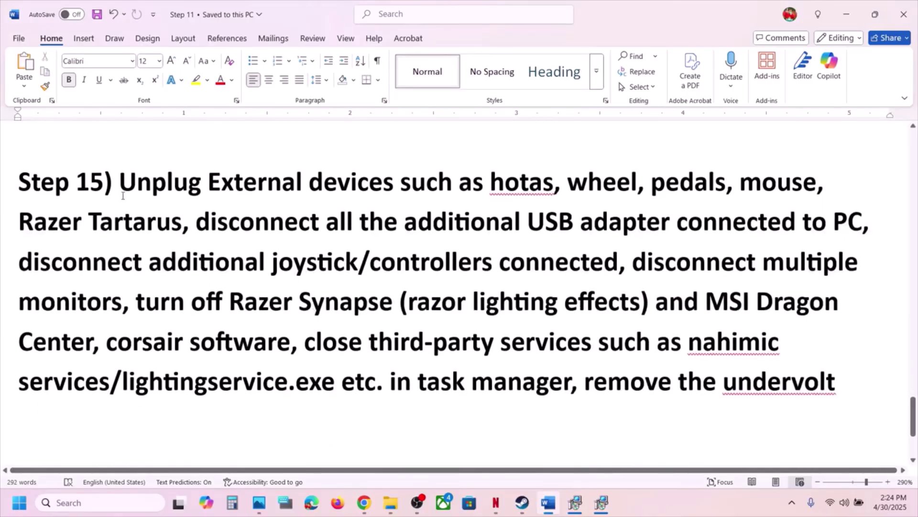
left_click_drag(122, 188, 694, 223)
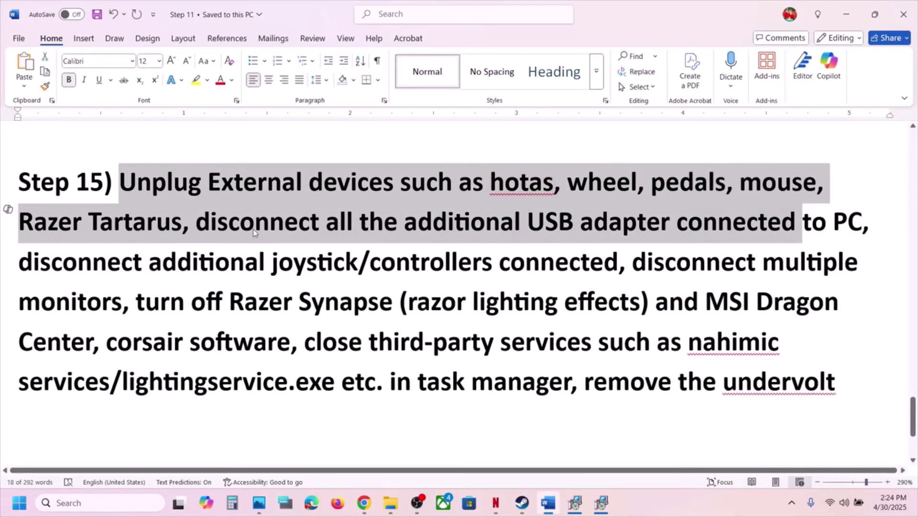
left_click_drag(139, 260, 543, 264)
left_click(541, 264)
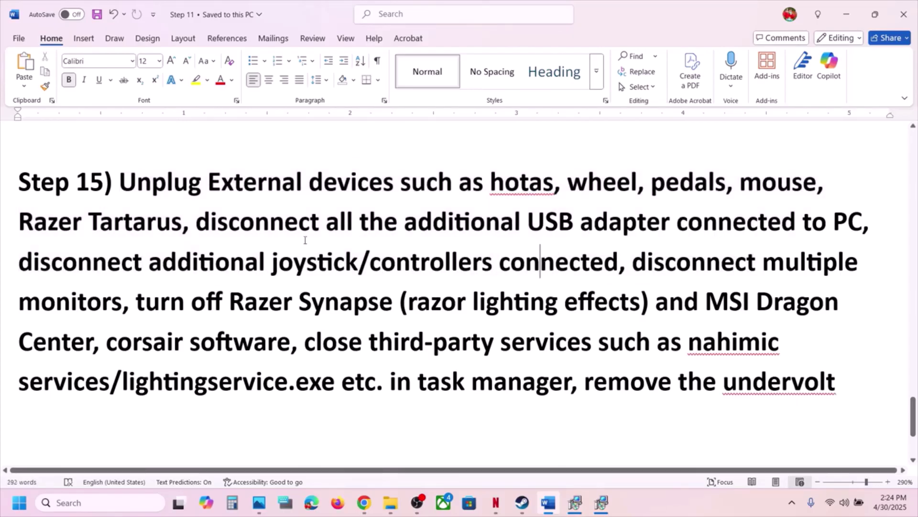
left_click_drag(90, 267, 560, 279)
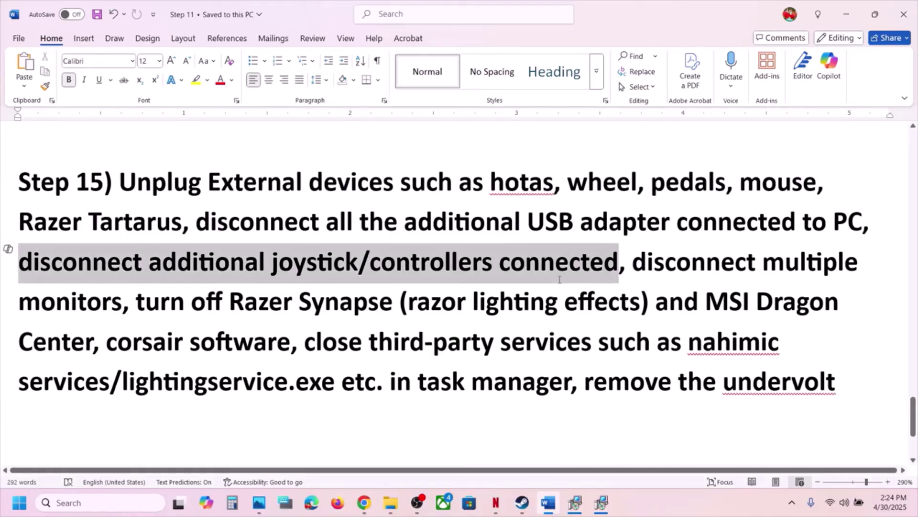
left_click(645, 280)
left_click_drag(645, 268, 834, 382)
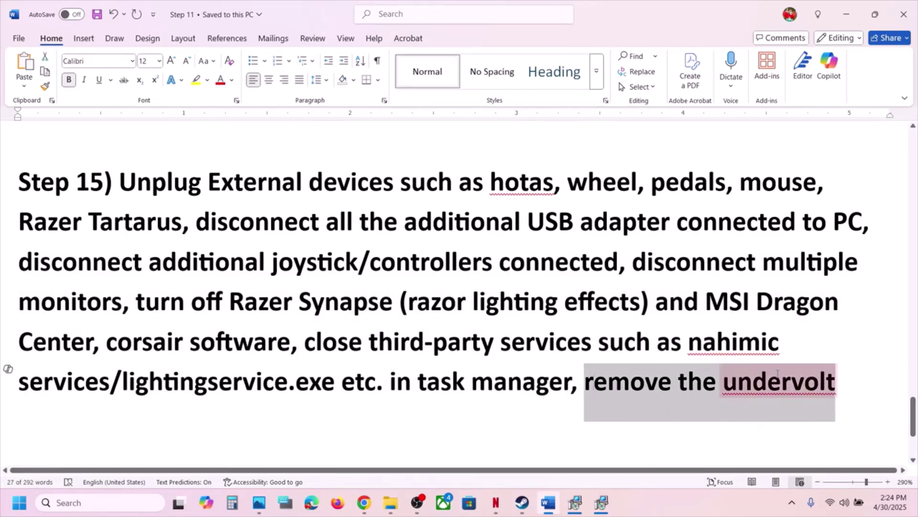
left_click(377, 265)
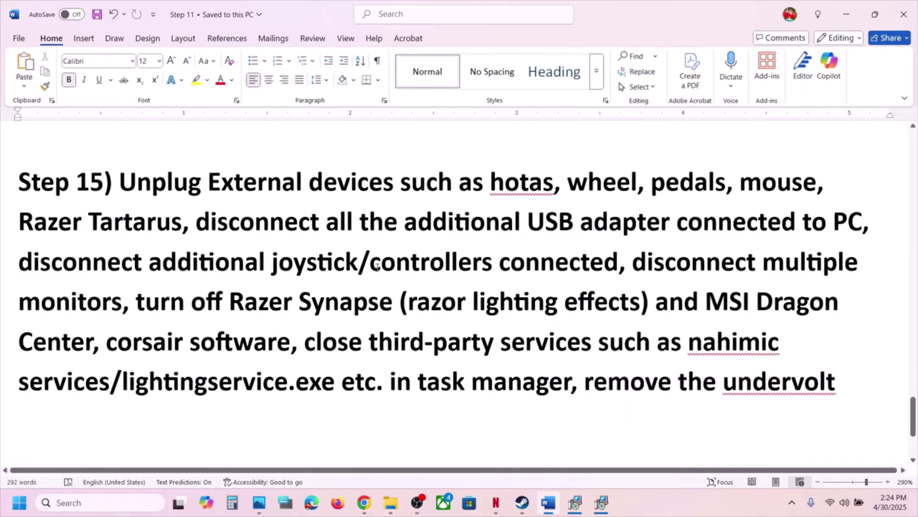
Step: Highlight the Step 16 uninstall and reinstall instructions, and open the options for Wuthering Waves in the Steam library
scroll(274, 274, "down", 4)
left_click_drag(120, 337, 715, 430)
left_click(522, 500)
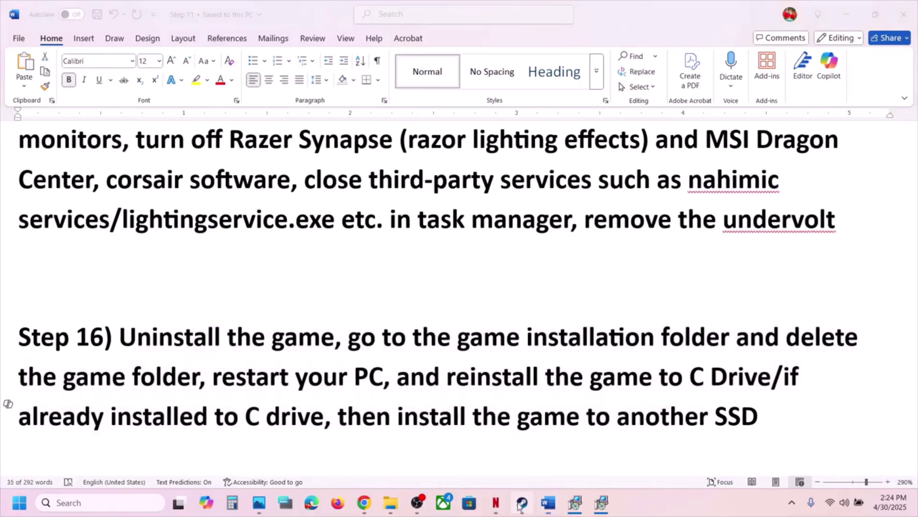
right_click(96, 419)
mouse_move(125, 383)
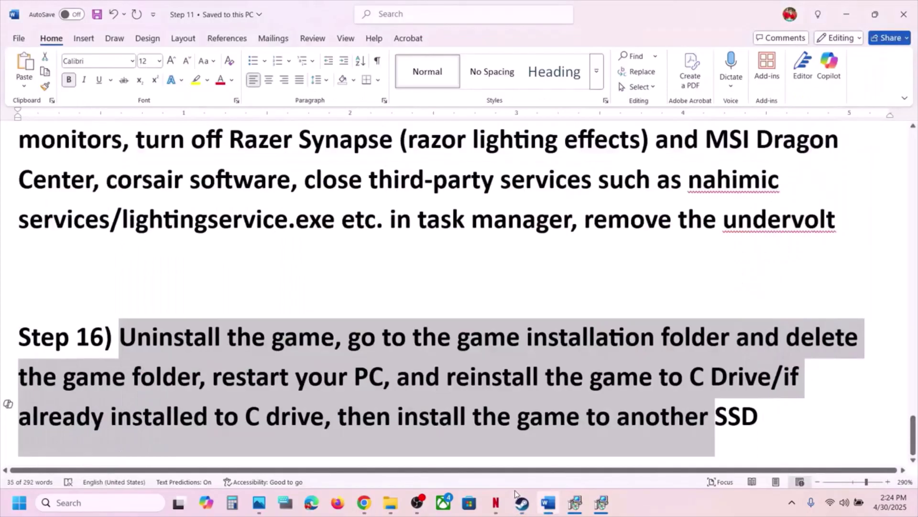
Step: Highlight the Step 16 part about reinstalling the game to C Drive or another SSD, and switch back to Steam
left_click(519, 498)
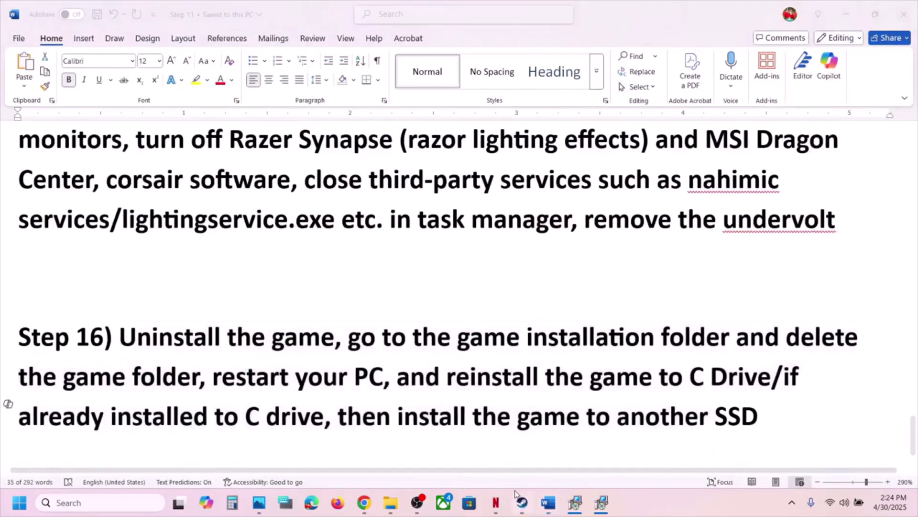
left_click(517, 496)
left_click(517, 495)
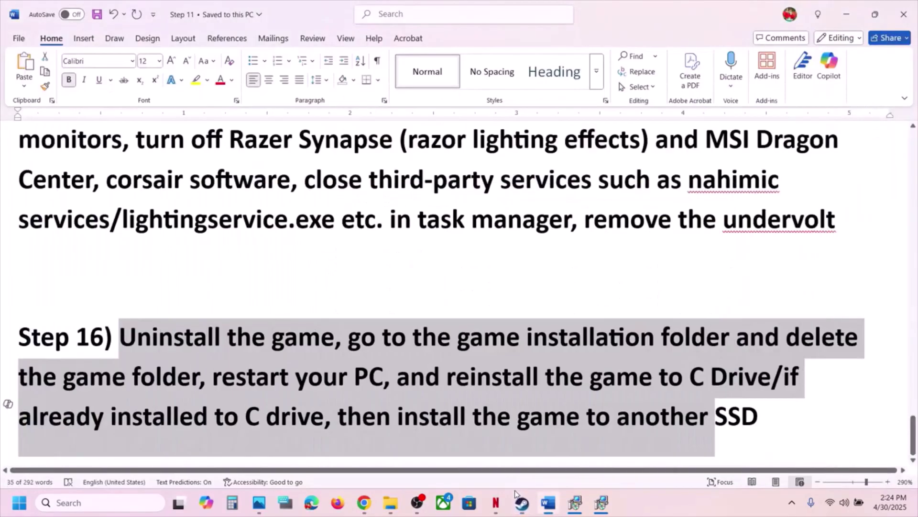
left_click(510, 379)
left_click_drag(472, 376, 775, 414)
left_click(775, 414)
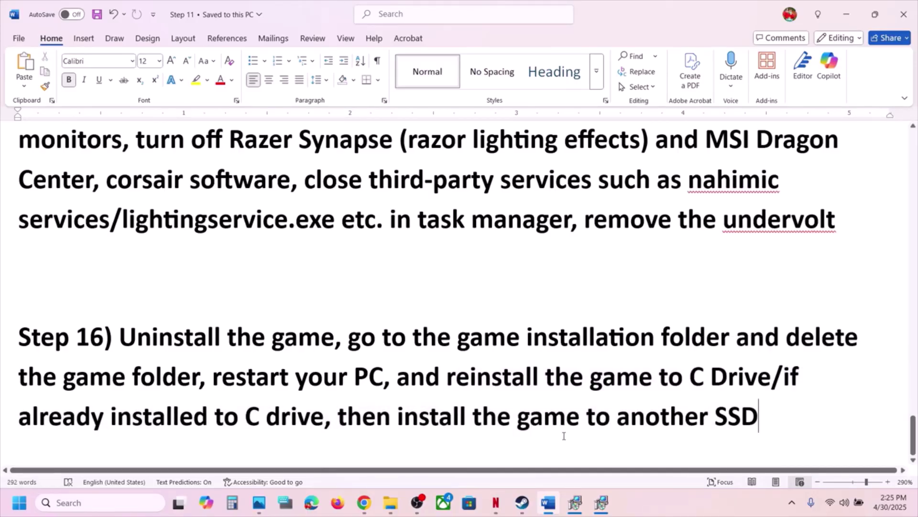
left_click(522, 503)
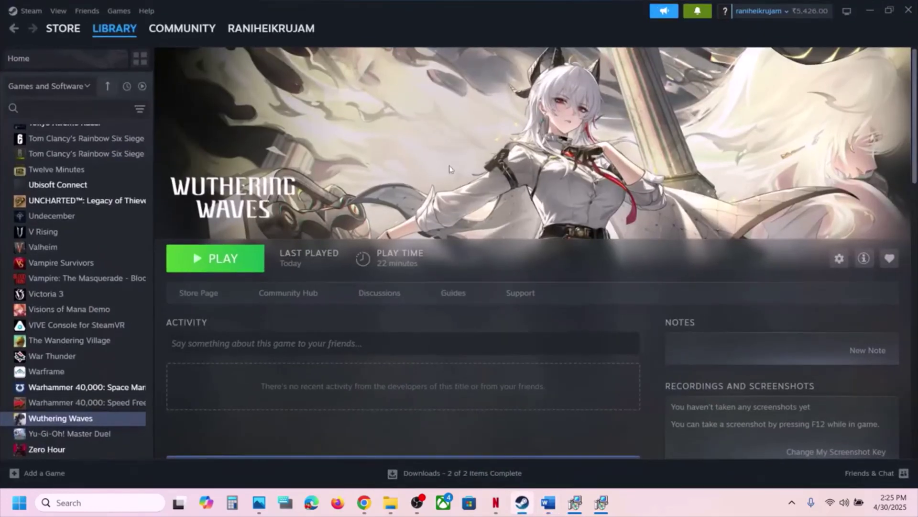